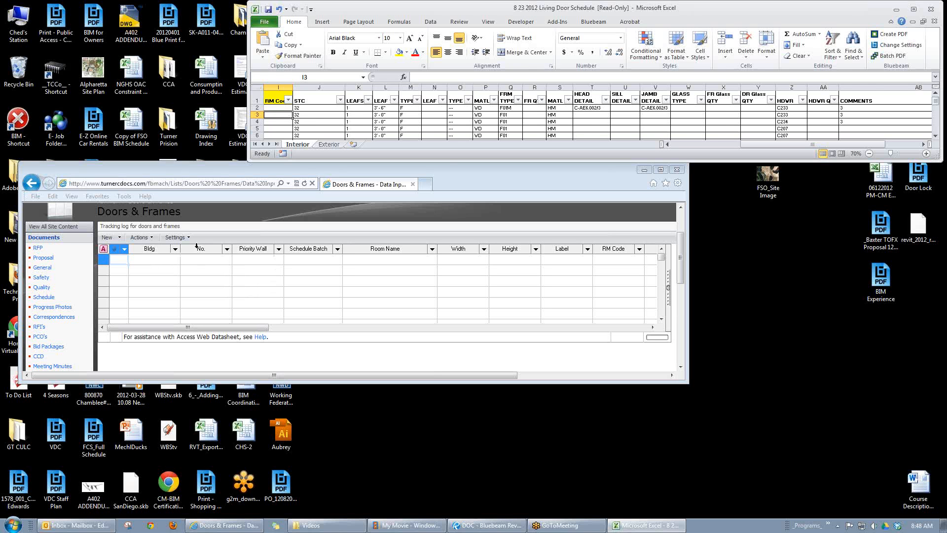
Step: Start a new column in the Doors & Frames list, name it Delivered and make it a Choice column
{"action": "left_click_drag", "start_coordinate": [838, 144], "coordinate": [524, 168]}
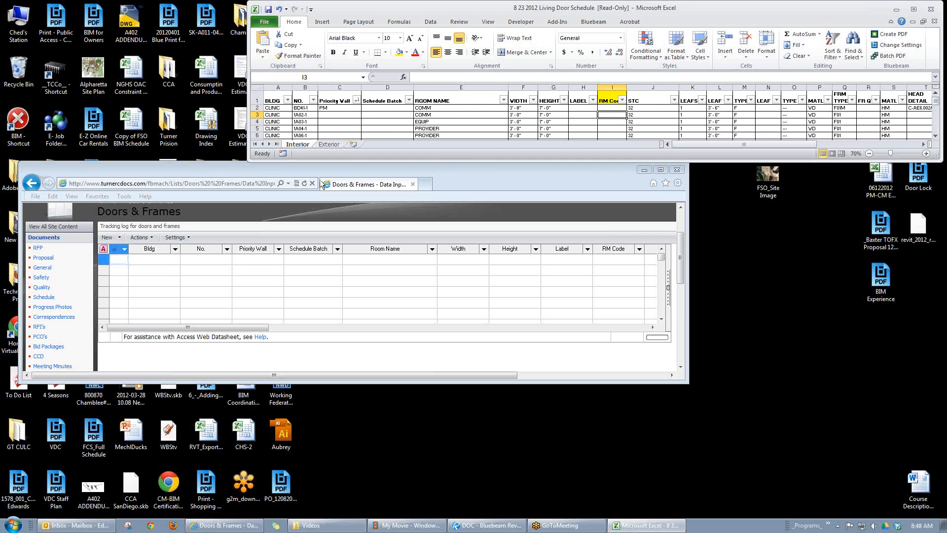
{"action": "left_click", "coordinate": [176, 237]}
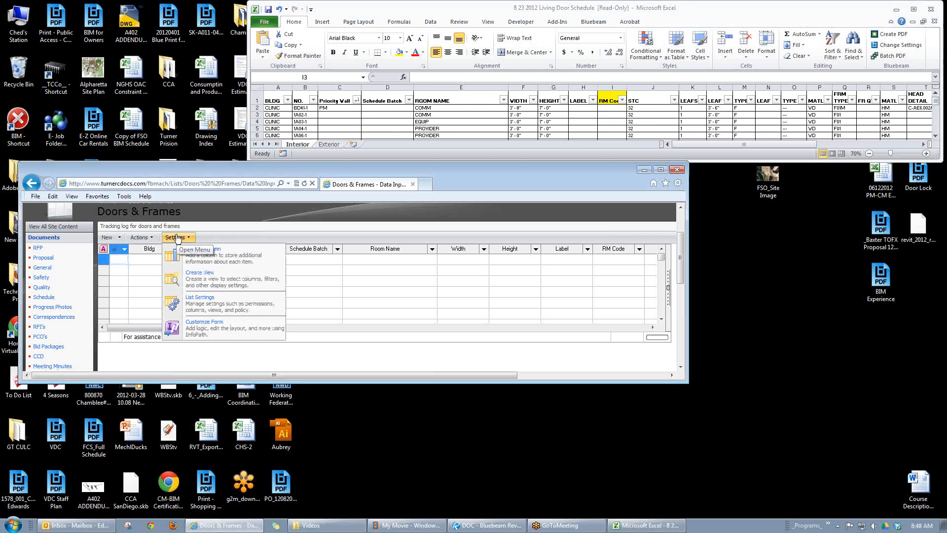
{"action": "left_click", "coordinate": [204, 258]}
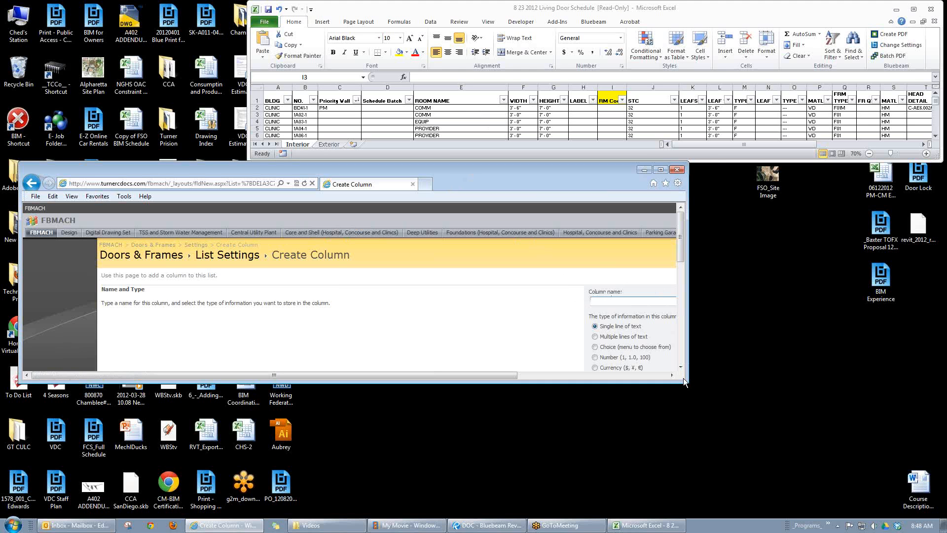
{"action": "left_click_drag", "start_coordinate": [683, 378], "coordinate": [869, 506]}
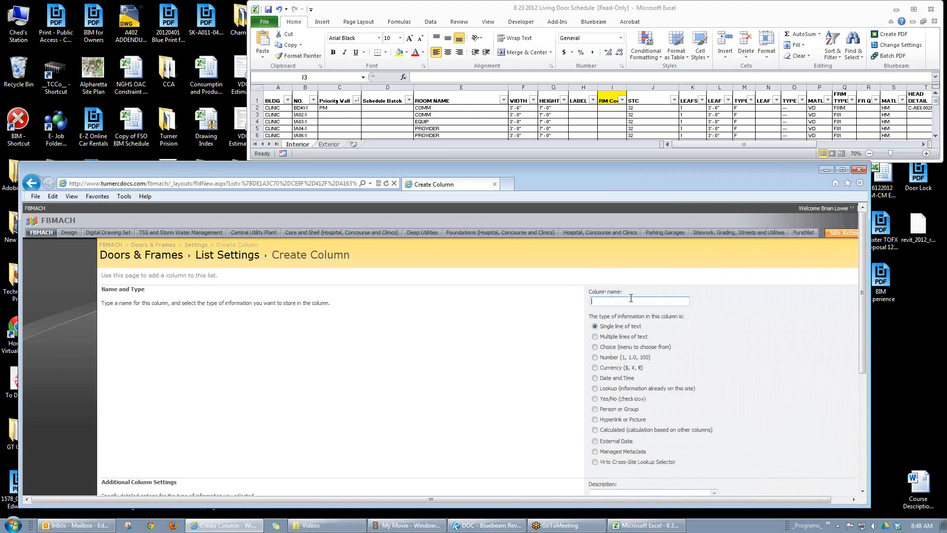
{"action": "type", "text": "Room Name"}
{"action": "scroll", "coordinate": [517, 348], "scroll_direction": "down", "scroll_amount": 2}
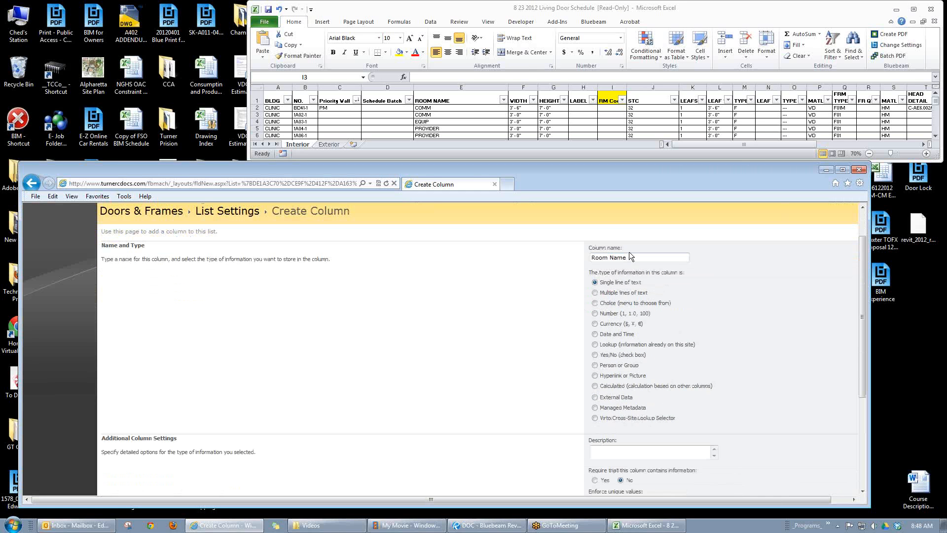
{"action": "left_click_drag", "start_coordinate": [633, 259], "coordinate": [554, 261]}
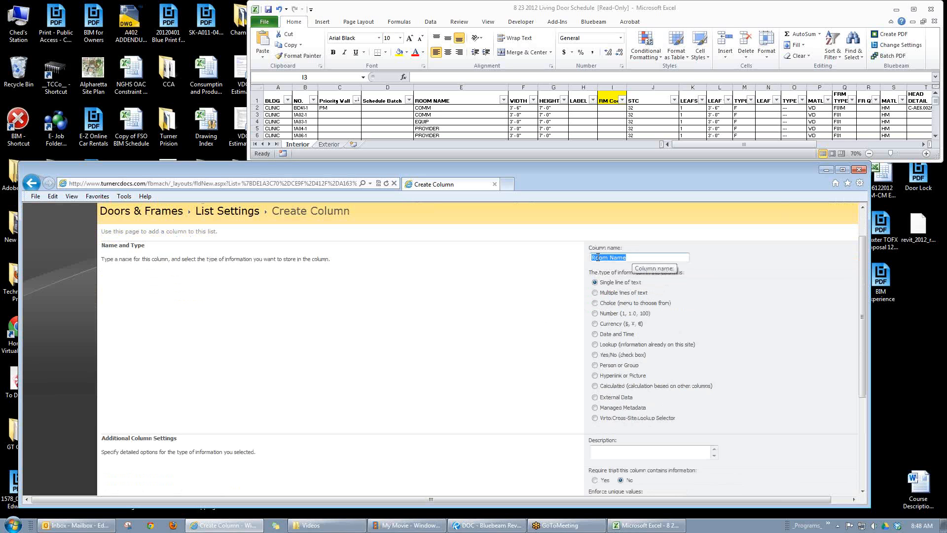
{"action": "type", "text": "Delivered"}
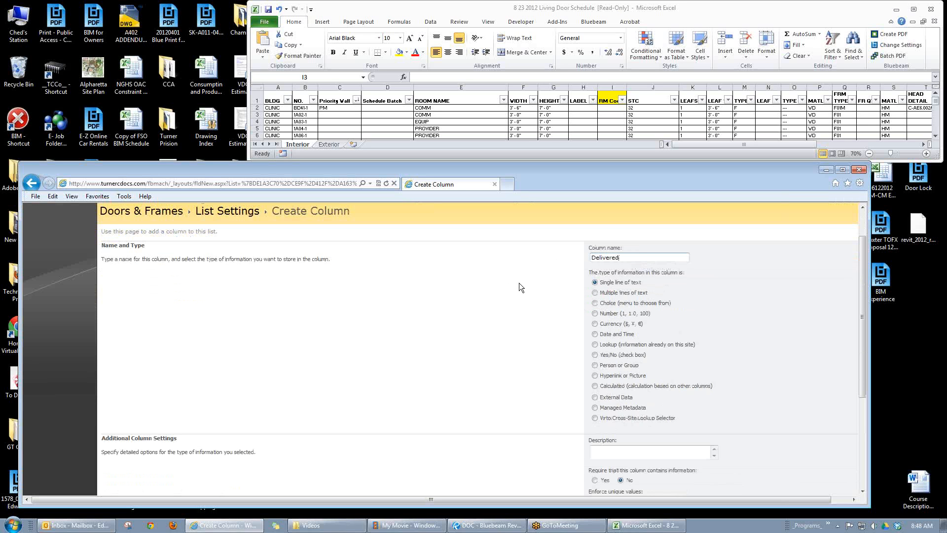
{"action": "left_click", "coordinate": [595, 303]}
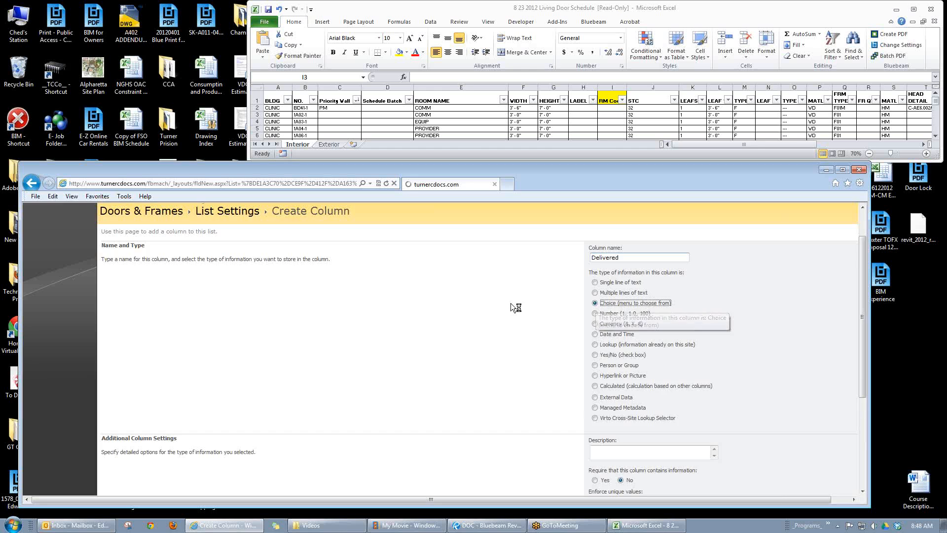
Step: Replace the placeholder choices of the Delivered column with No and Yes, in that order
{"action": "scroll", "coordinate": [549, 324], "scroll_direction": "down", "scroll_amount": 2}
{"action": "scroll", "coordinate": [550, 327], "scroll_direction": "down", "scroll_amount": 2}
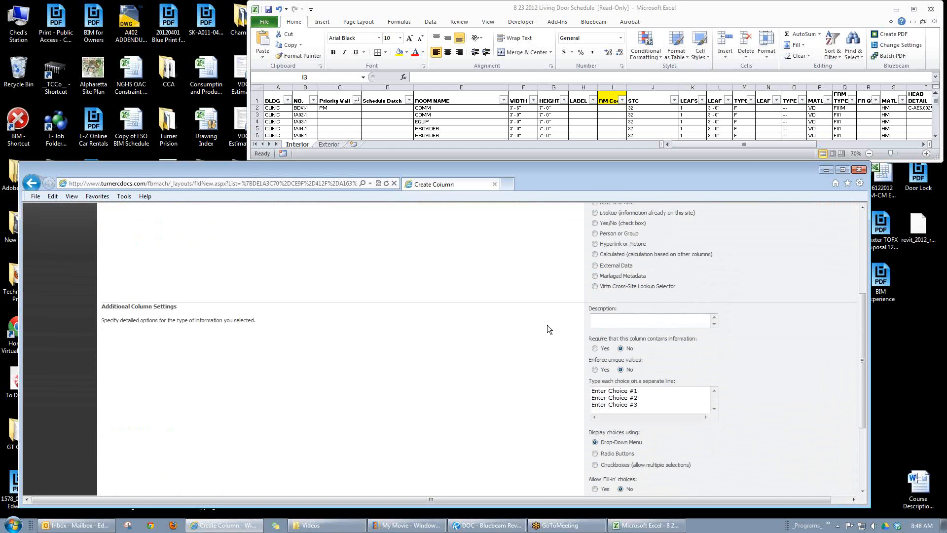
{"action": "left_click_drag", "start_coordinate": [646, 362], "coordinate": [542, 335]}
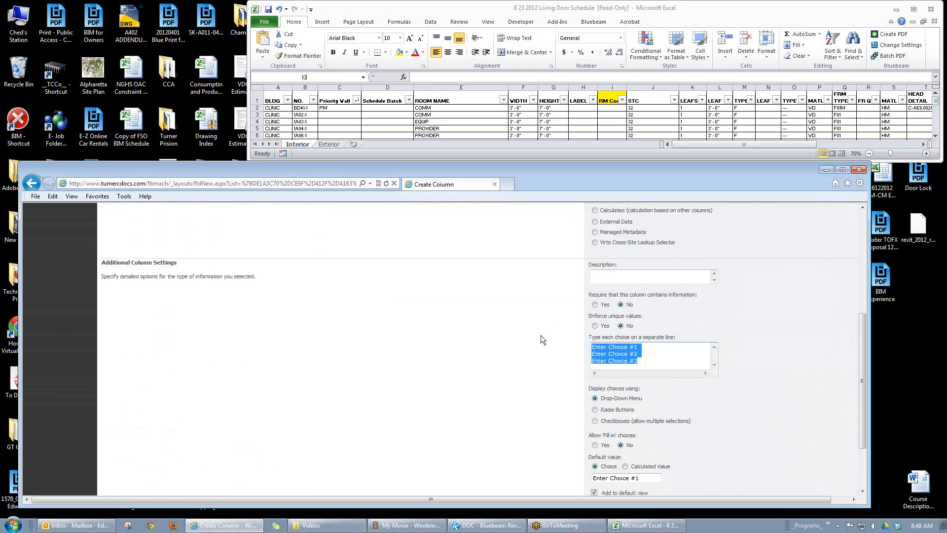
{"action": "type", "text": "Yes "}
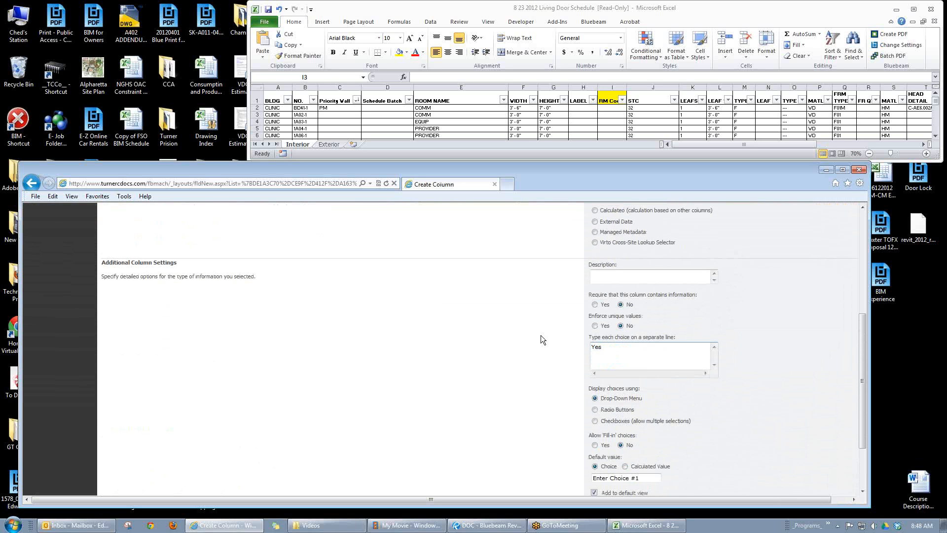
{"action": "type", "text": "No"}
{"action": "left_click_drag", "start_coordinate": [599, 354], "coordinate": [560, 334]}
{"action": "type", "text": "No"}
{"action": "key", "text": "Return"}
{"action": "type", "text": "Yes"}
Step: Exclude the Delivered column from the default view and create it
{"action": "scroll", "coordinate": [536, 327], "scroll_direction": "down", "scroll_amount": 1}
{"action": "scroll", "coordinate": [534, 323], "scroll_direction": "down", "scroll_amount": 1}
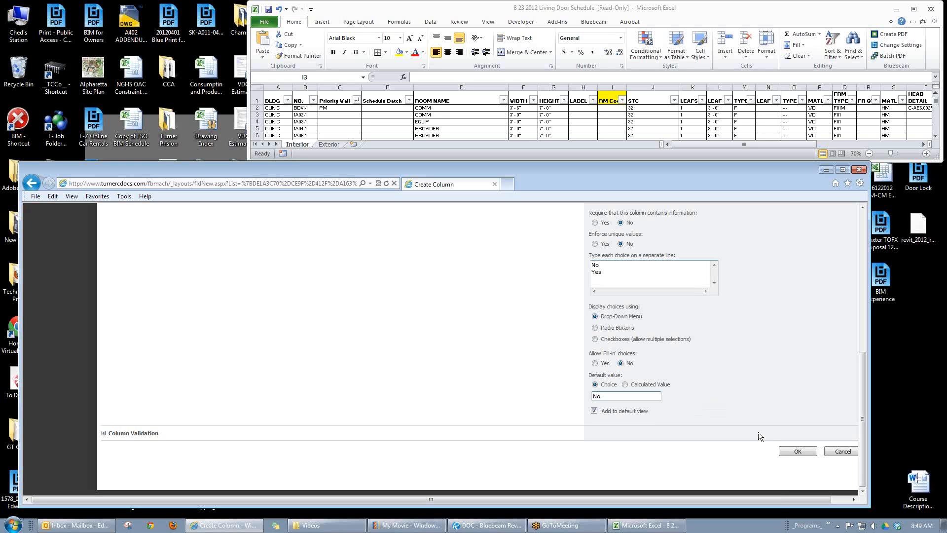
{"action": "left_click", "coordinate": [594, 411]}
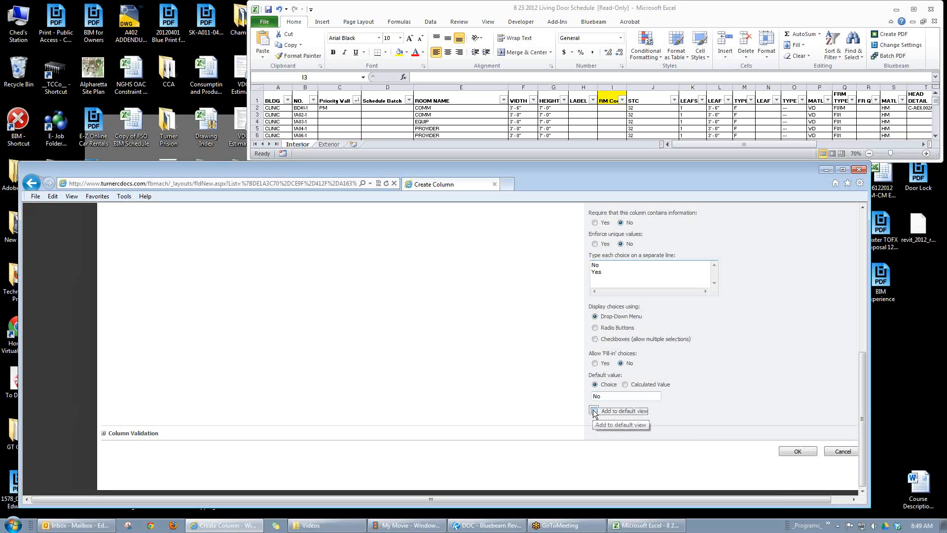
{"action": "left_click", "coordinate": [796, 452]}
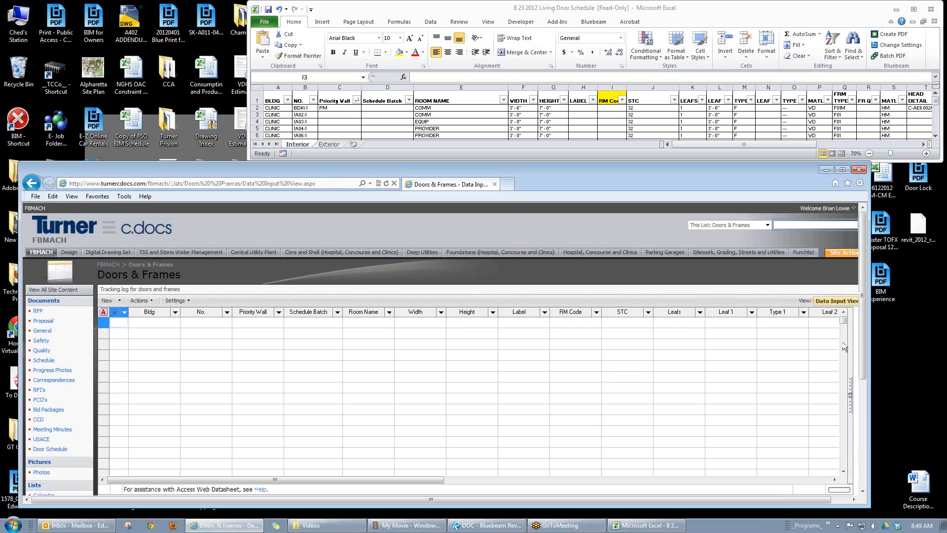
Step: Modify the Data Input View of the Doors & Frames list so that it displays the Delivered column
{"action": "left_click_drag", "start_coordinate": [870, 175], "coordinate": [937, 176]}
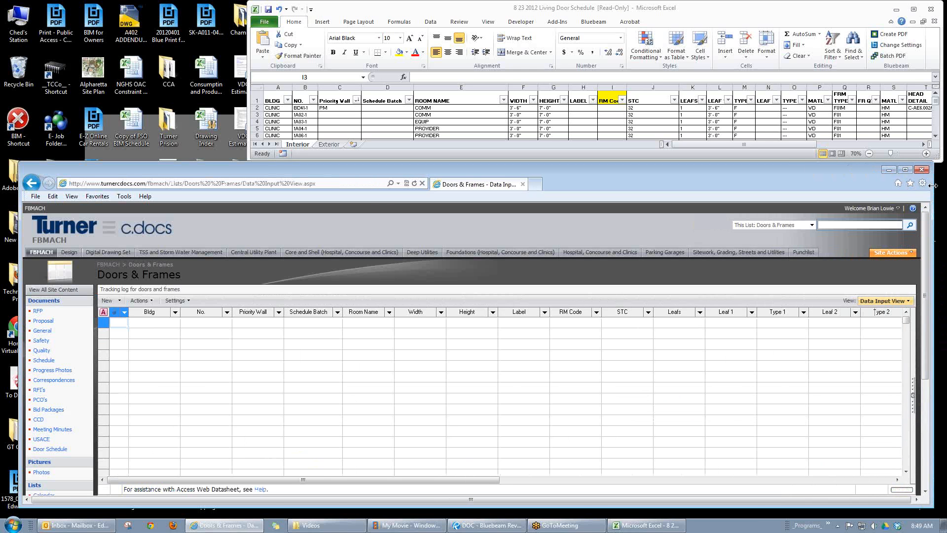
{"action": "left_click", "coordinate": [912, 301]}
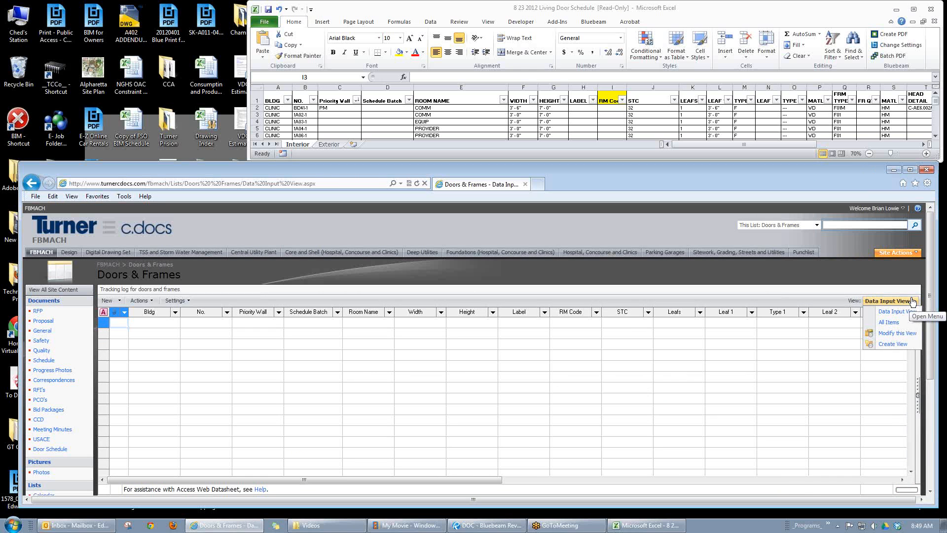
{"action": "left_click", "coordinate": [888, 334]}
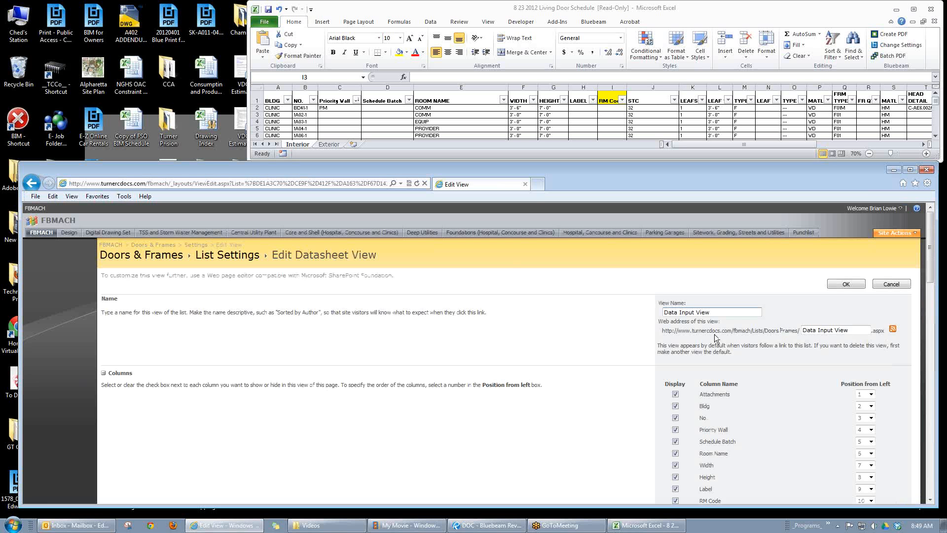
{"action": "scroll", "coordinate": [596, 332], "scroll_direction": "down", "scroll_amount": 5}
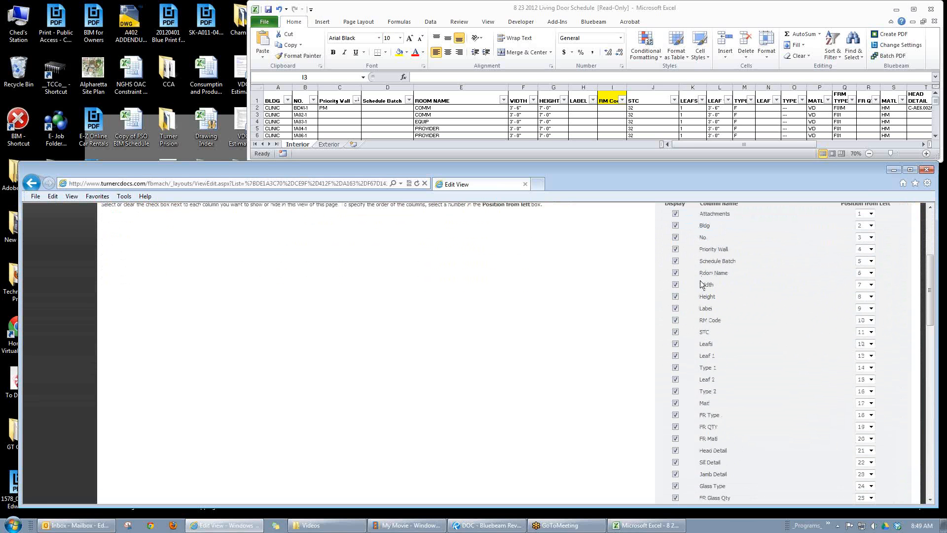
{"action": "scroll", "coordinate": [619, 349], "scroll_direction": "down", "scroll_amount": 7}
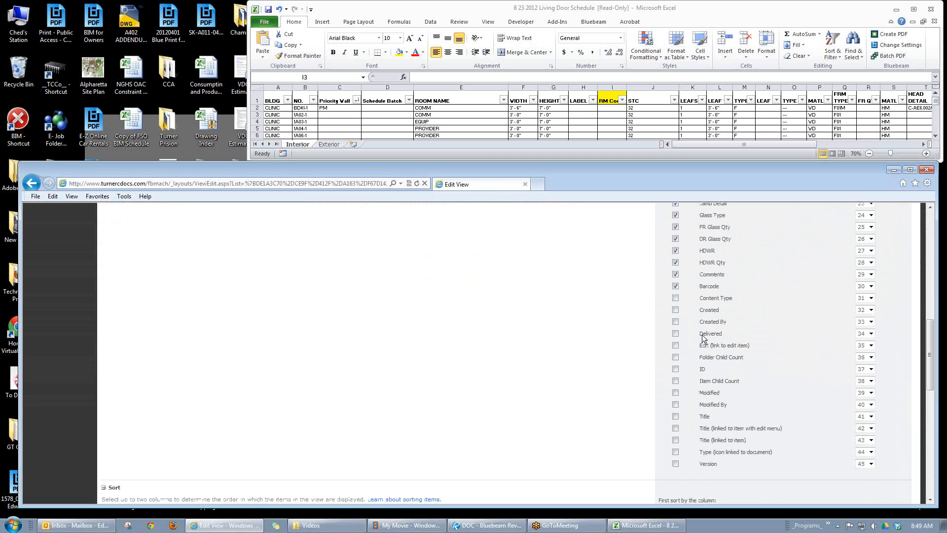
{"action": "left_click", "coordinate": [675, 333]}
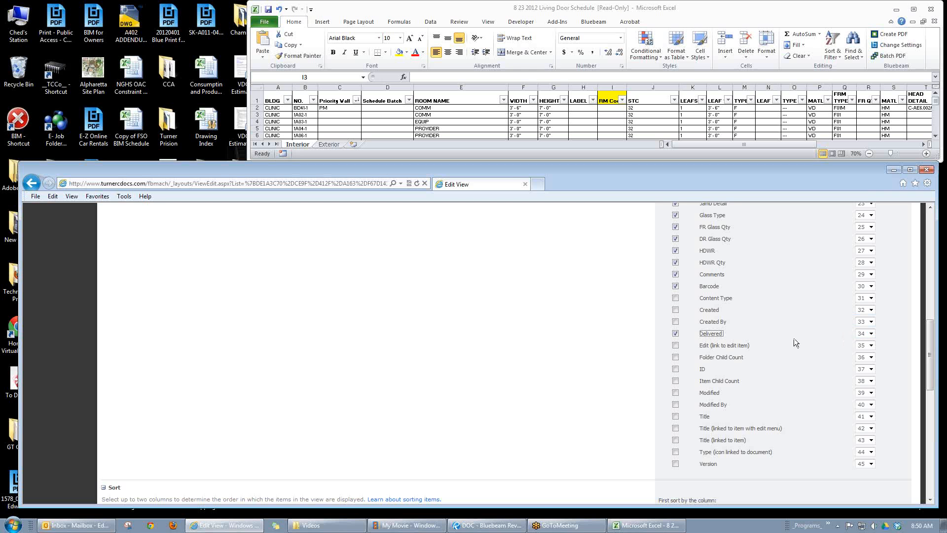
Step: Set the Delivered column's position from left to 3 and save the view
{"action": "scroll", "coordinate": [898, 311], "scroll_direction": "up", "scroll_amount": 5}
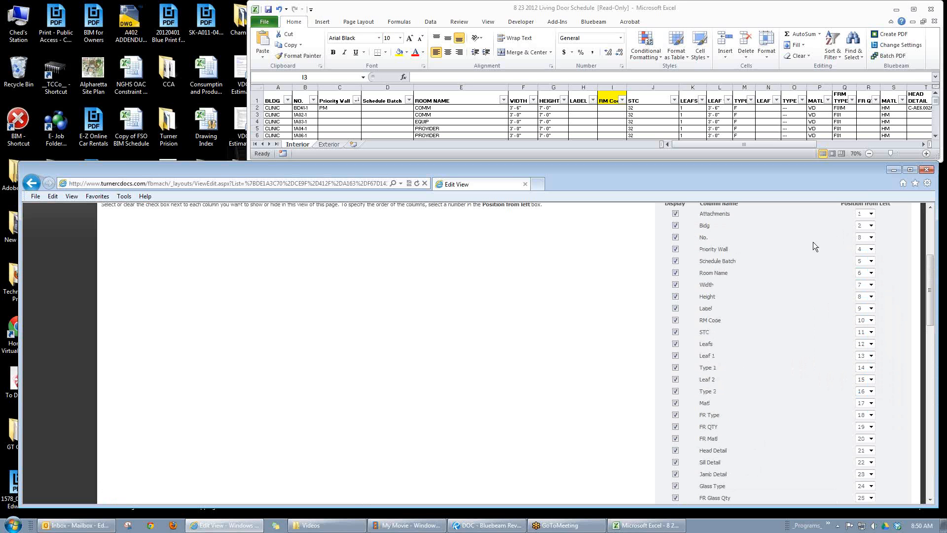
{"action": "scroll", "coordinate": [799, 256], "scroll_direction": "down", "scroll_amount": 8}
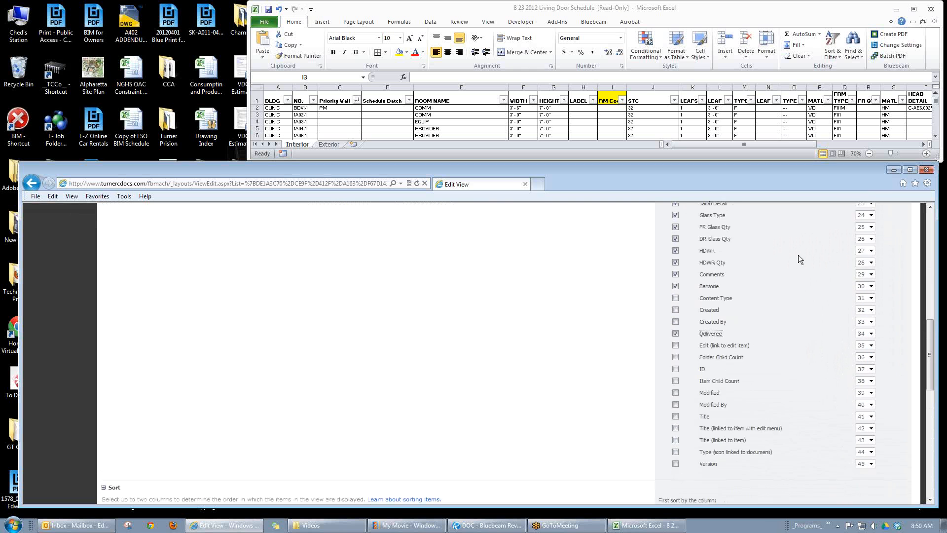
{"action": "left_click", "coordinate": [871, 288]}
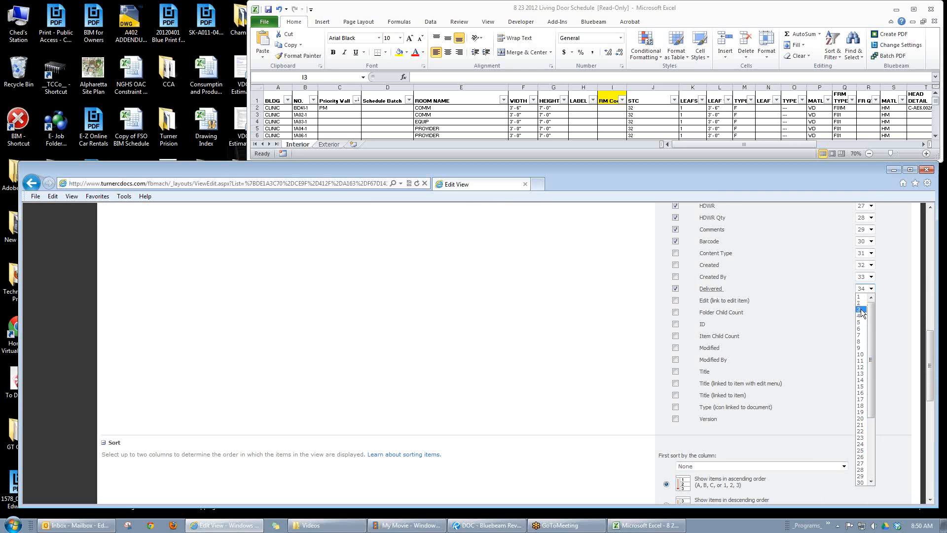
{"action": "left_click", "coordinate": [861, 310]}
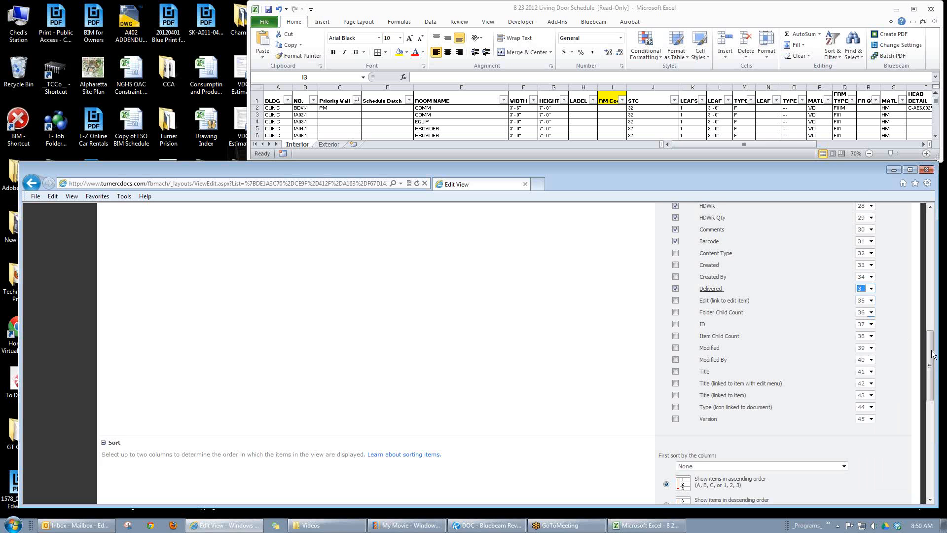
{"action": "scroll", "coordinate": [932, 354], "scroll_direction": "down", "scroll_amount": 10}
{"action": "left_click", "coordinate": [846, 459]}
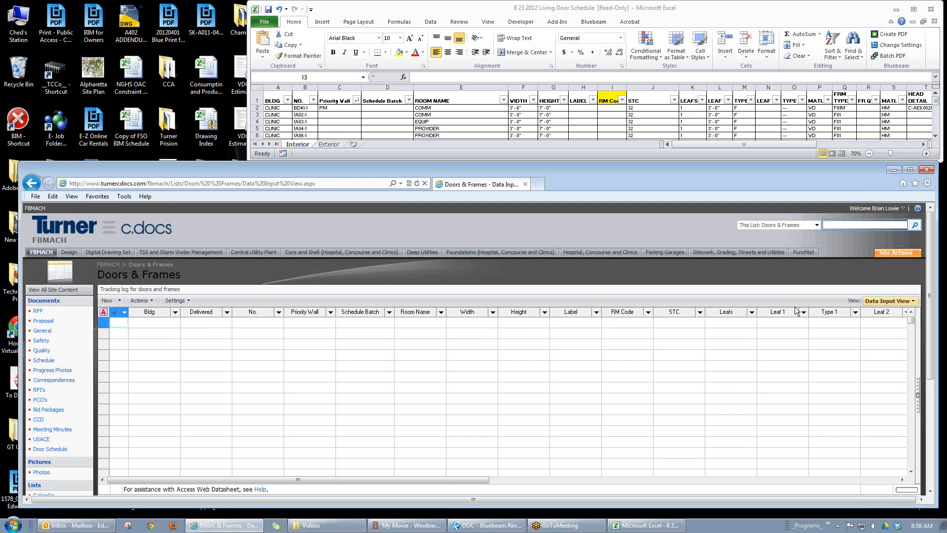
Step: Hide the Delivered column from the Data Input View again and save the view
{"action": "left_click", "coordinate": [912, 301]}
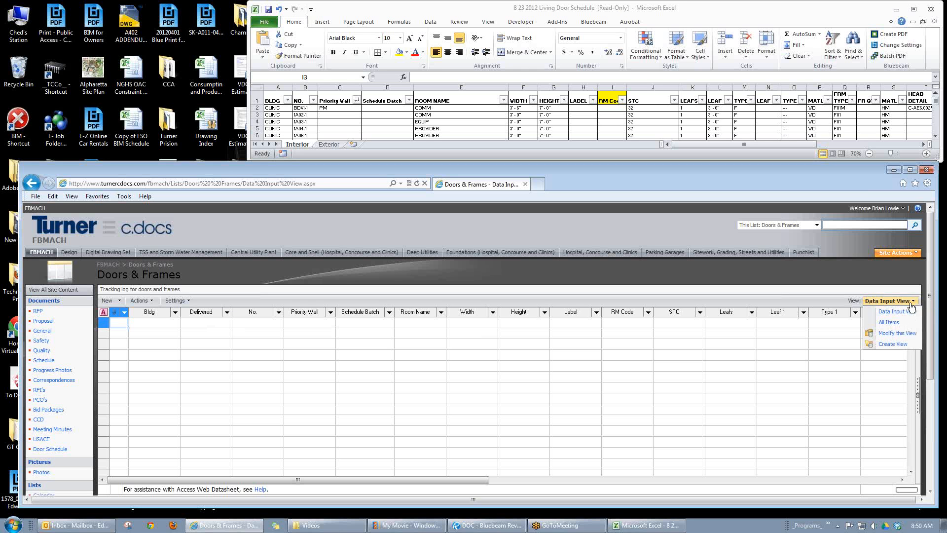
{"action": "left_click", "coordinate": [894, 334]}
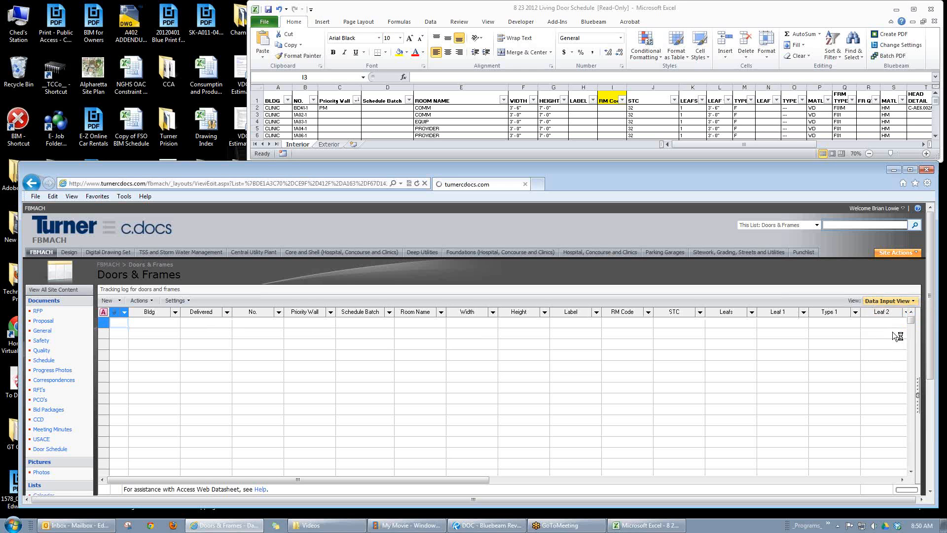
{"action": "left_click_drag", "start_coordinate": [930, 269], "coordinate": [930, 286]}
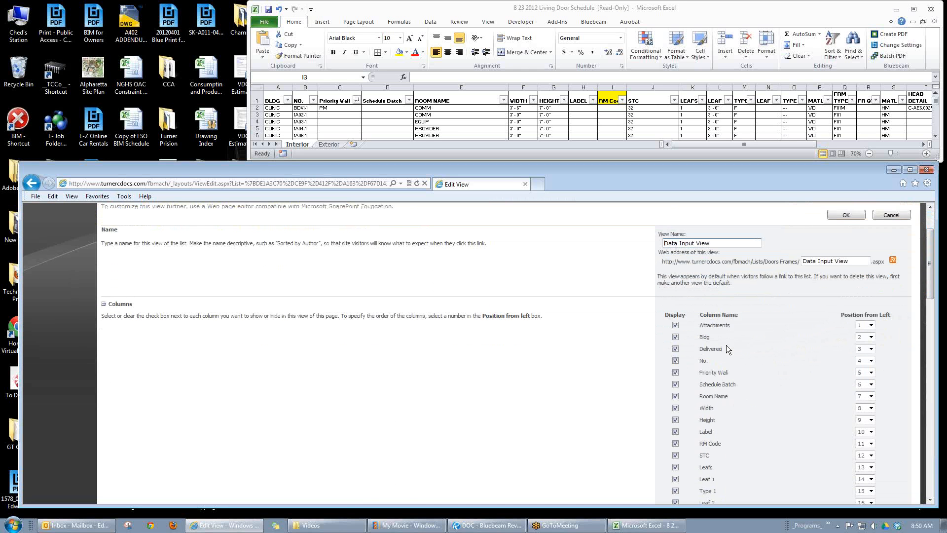
{"action": "left_click", "coordinate": [676, 350]}
{"action": "left_click_drag", "start_coordinate": [931, 271], "coordinate": [893, 484]}
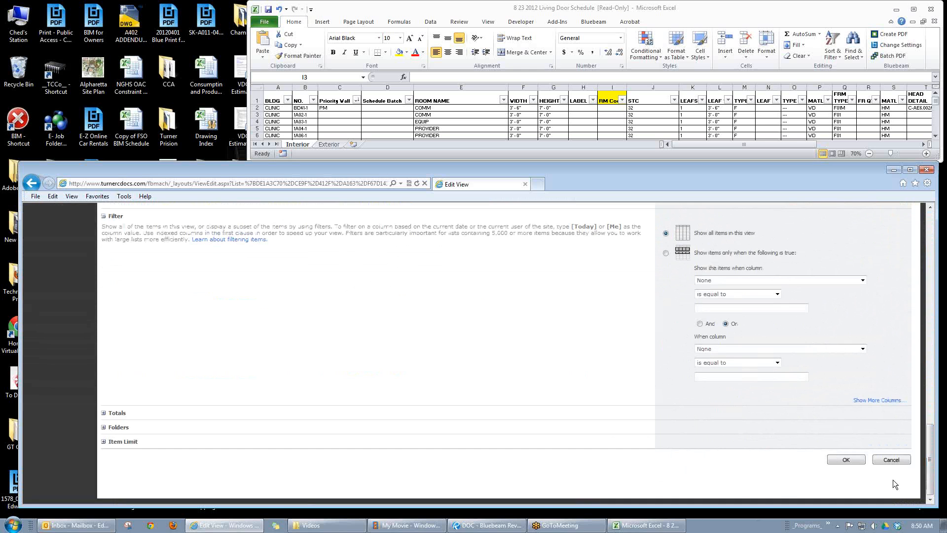
{"action": "left_click", "coordinate": [843, 459]}
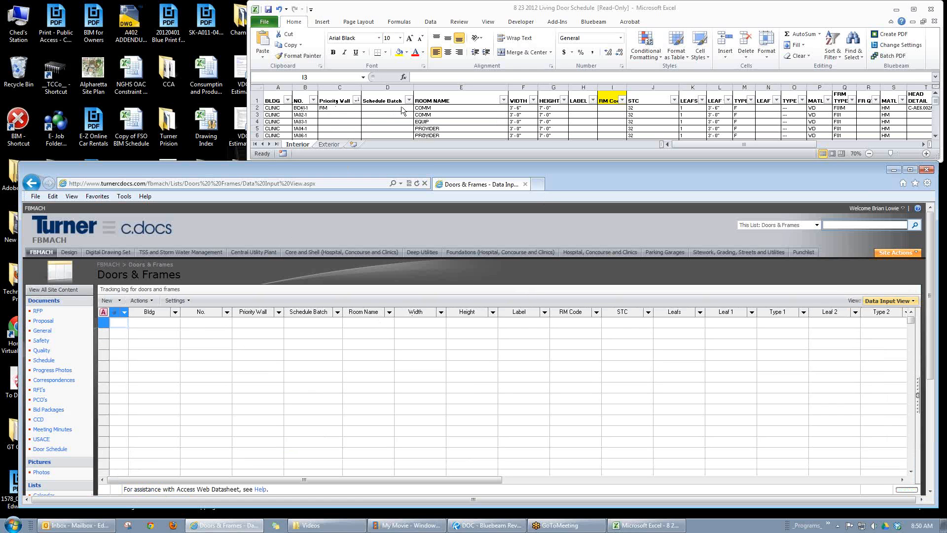
Step: Switch to the Excel door schedule and copy all data rows of the Interior sheet, from A2 through AB2554
{"action": "left_click", "coordinate": [386, 108]}
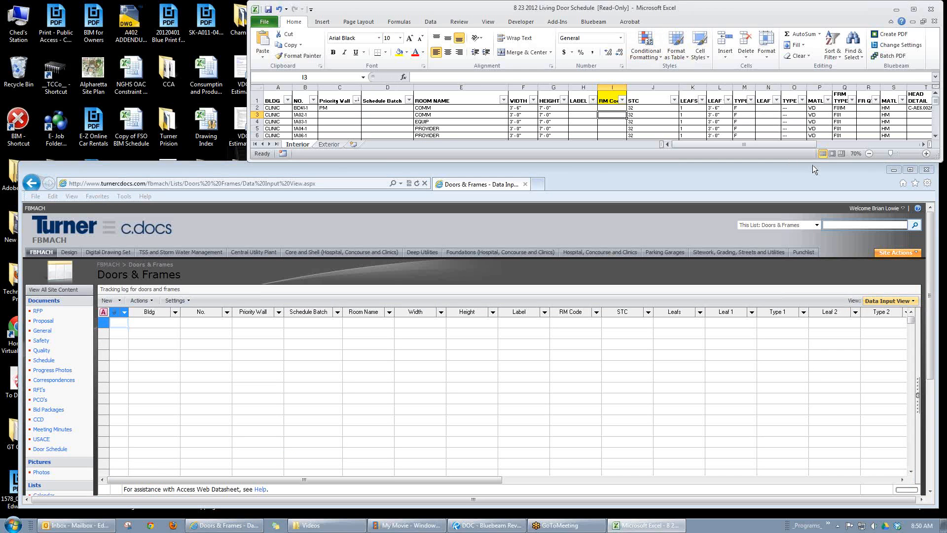
{"action": "left_click_drag", "start_coordinate": [924, 161], "coordinate": [932, 422]}
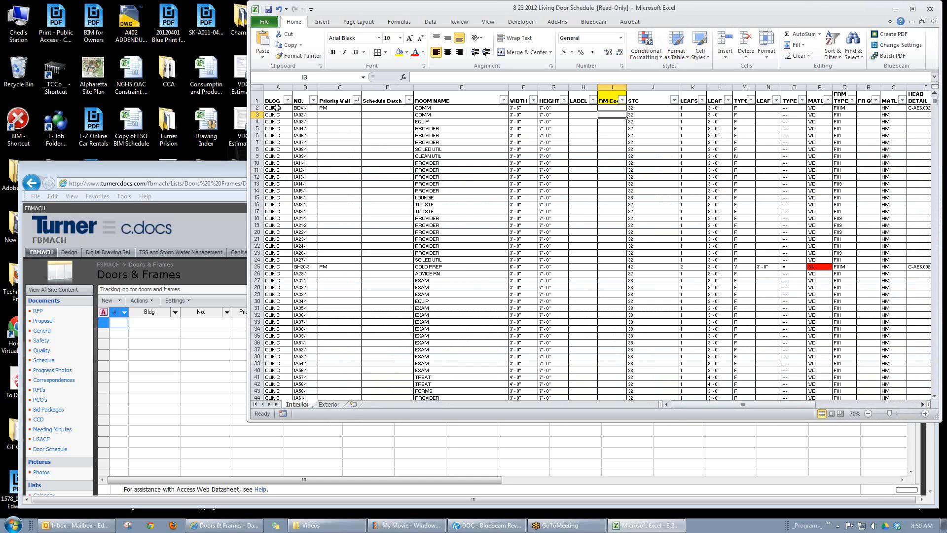
{"action": "left_click_drag", "start_coordinate": [277, 108], "coordinate": [754, 351]}
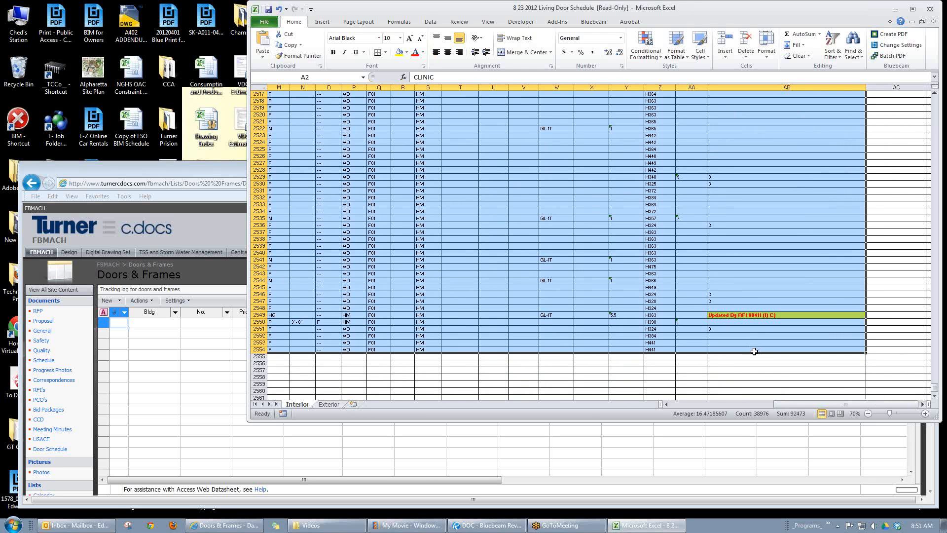
{"action": "key", "text": "ctrl+c"}
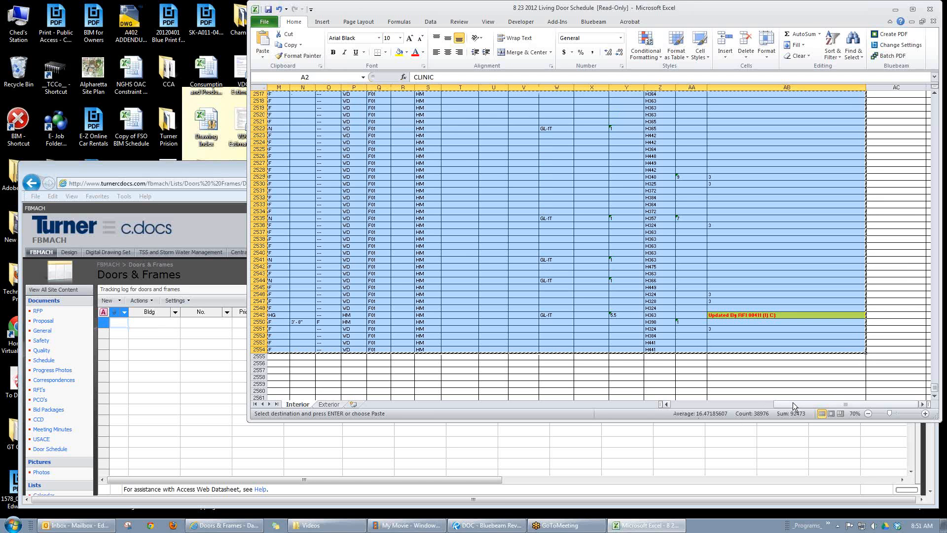
{"action": "left_click_drag", "start_coordinate": [792, 402], "coordinate": [688, 404]}
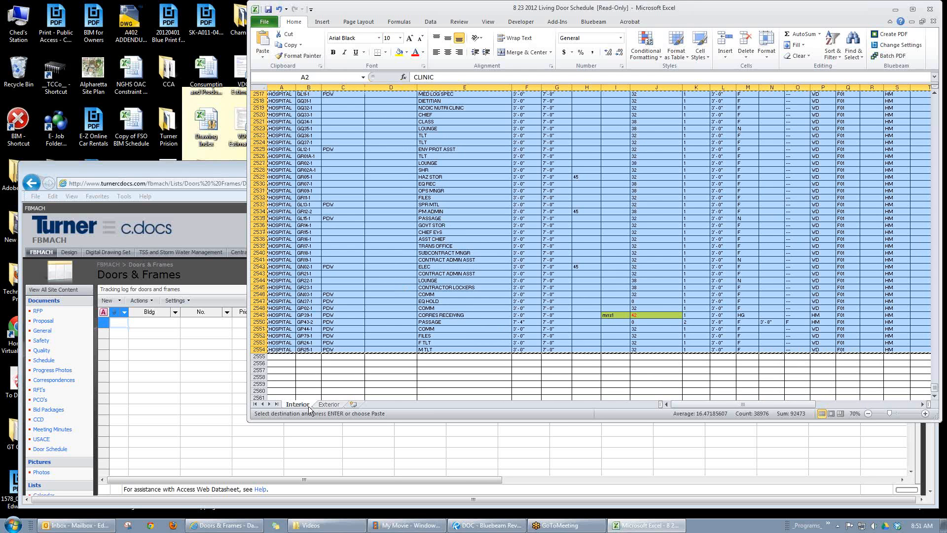
Step: Add a column headed Location in cell AC1 of the Interior sheet and enter Interior in AC2
{"action": "left_click", "coordinate": [394, 363]}
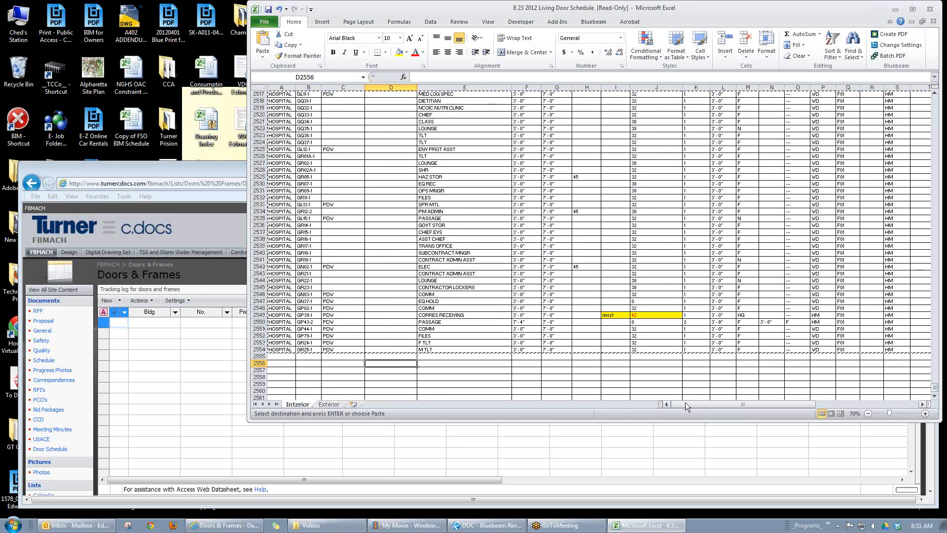
{"action": "left_click_drag", "start_coordinate": [723, 404], "coordinate": [866, 404]}
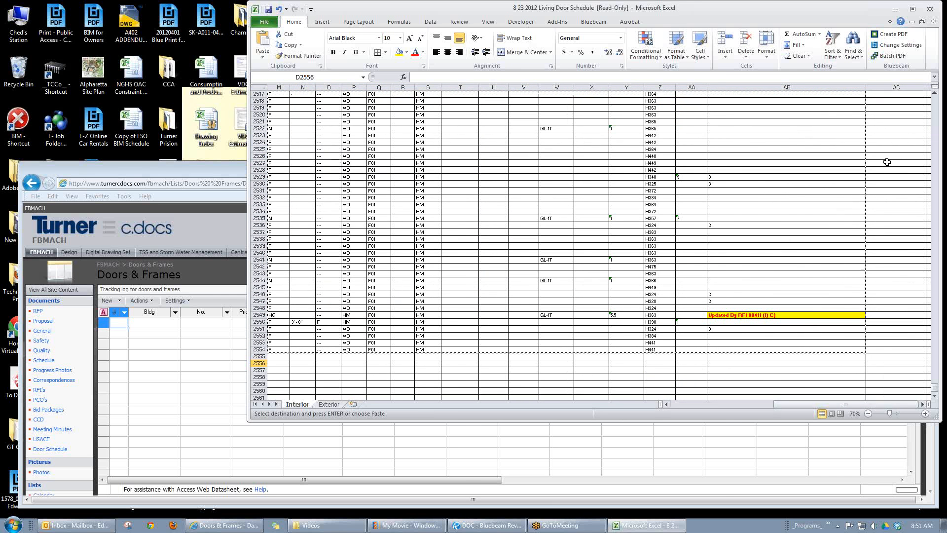
{"action": "left_click", "coordinate": [889, 141]}
{"action": "left_click_drag", "start_coordinate": [935, 389], "coordinate": [934, 92]}
{"action": "left_click", "coordinate": [883, 96]}
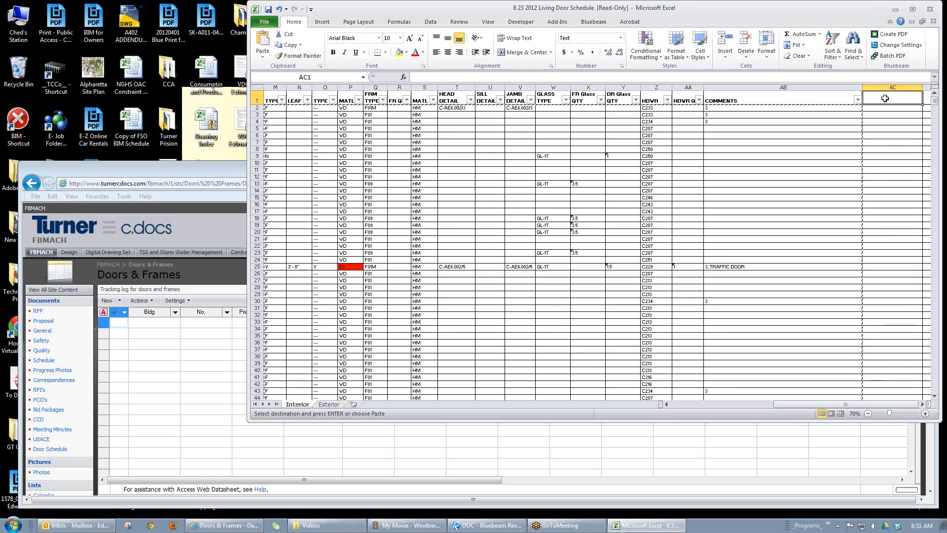
{"action": "type", "text": "Lo"}
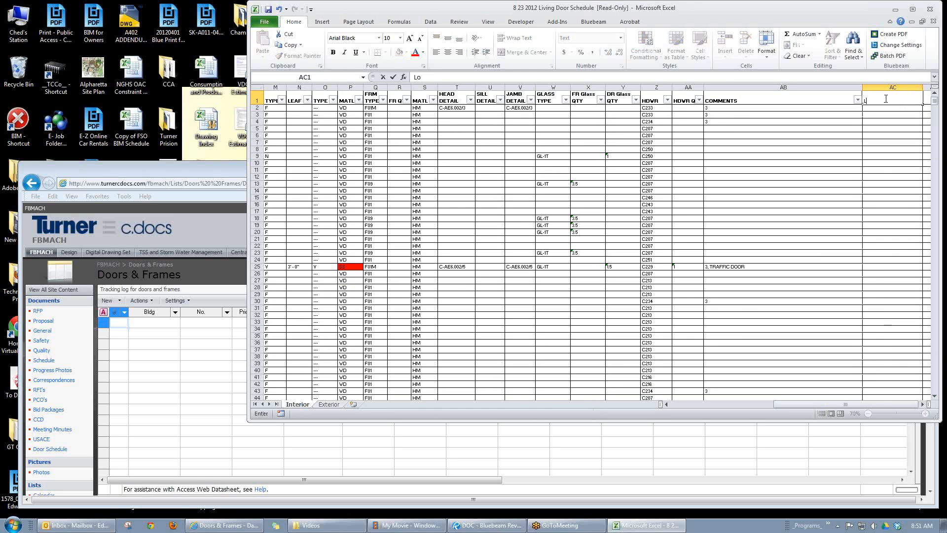
{"action": "type", "text": "cation"}
{"action": "left_click", "coordinate": [878, 112]}
{"action": "left_click", "coordinate": [877, 107]}
{"action": "type", "text": "I"}
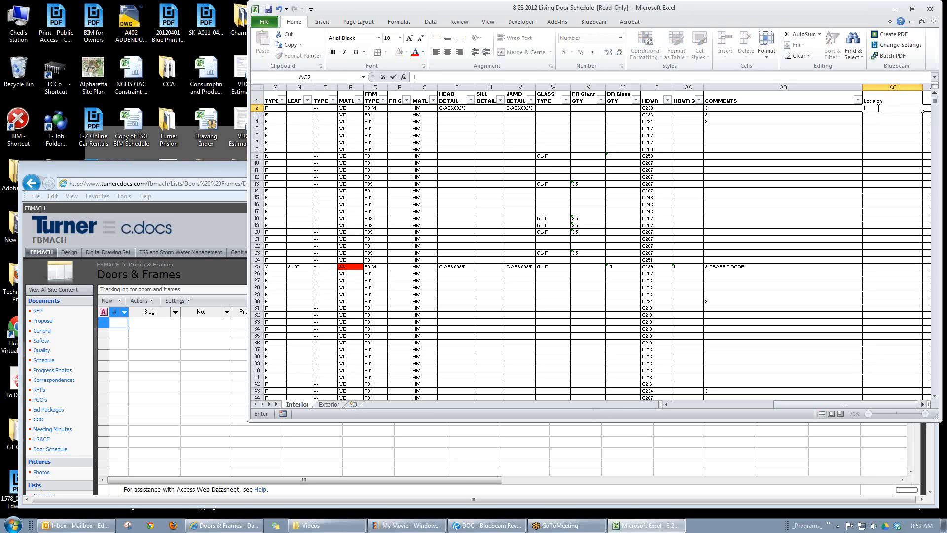
{"action": "type", "text": "nterior"}
{"action": "left_click", "coordinate": [891, 122]}
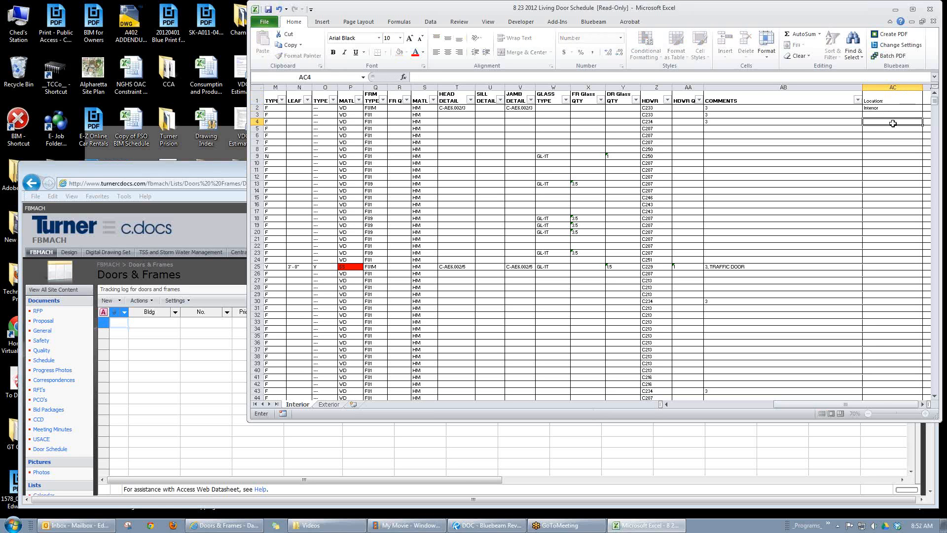
Step: Copy the COMMENTS header with its formatting to AC1 and re-enter Location as the heading text
{"action": "right_click", "coordinate": [828, 99]}
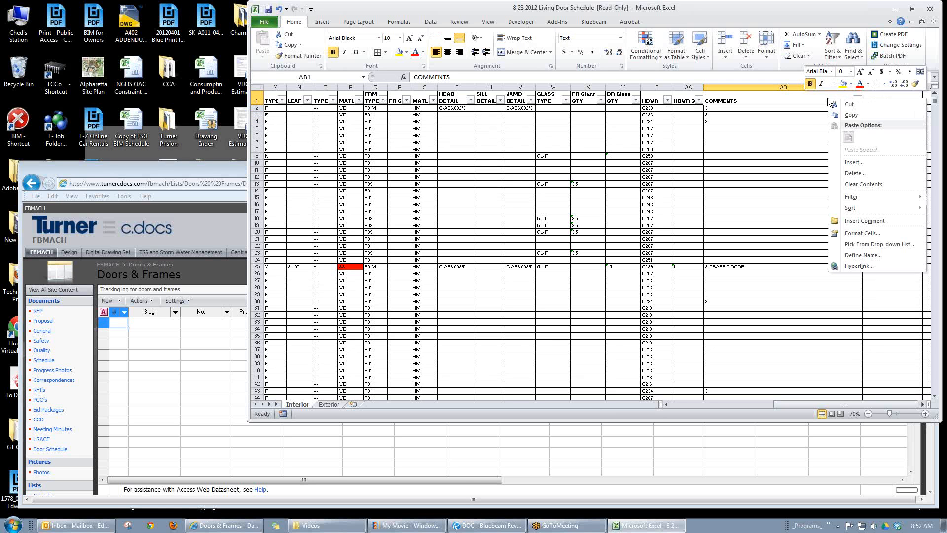
{"action": "left_click", "coordinate": [851, 115]}
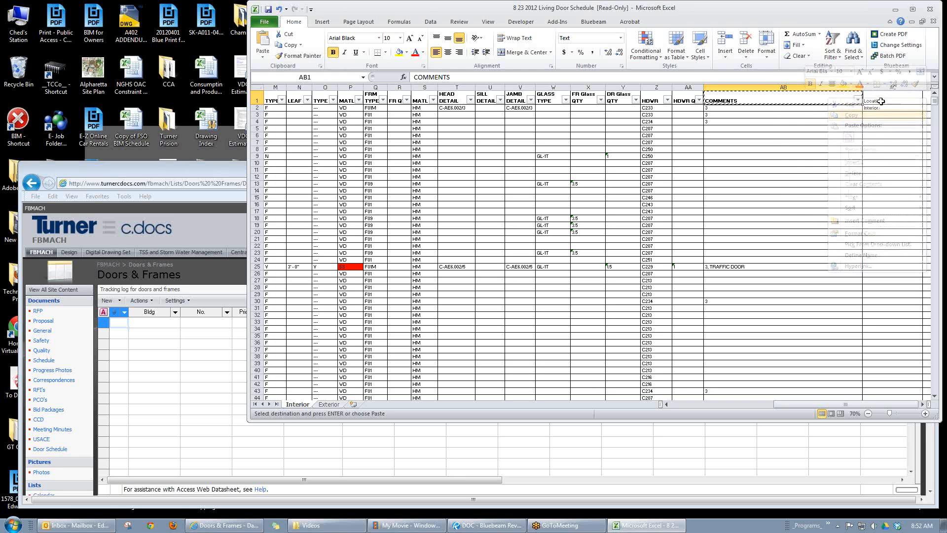
{"action": "right_click", "coordinate": [883, 98]}
{"action": "mouse_move", "coordinate": [822, 150]}
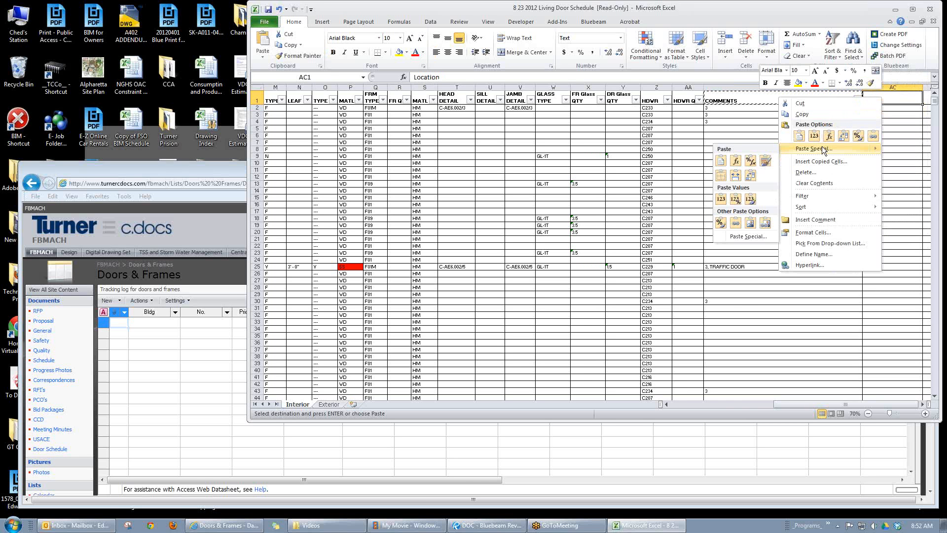
{"action": "left_click", "coordinate": [766, 161]}
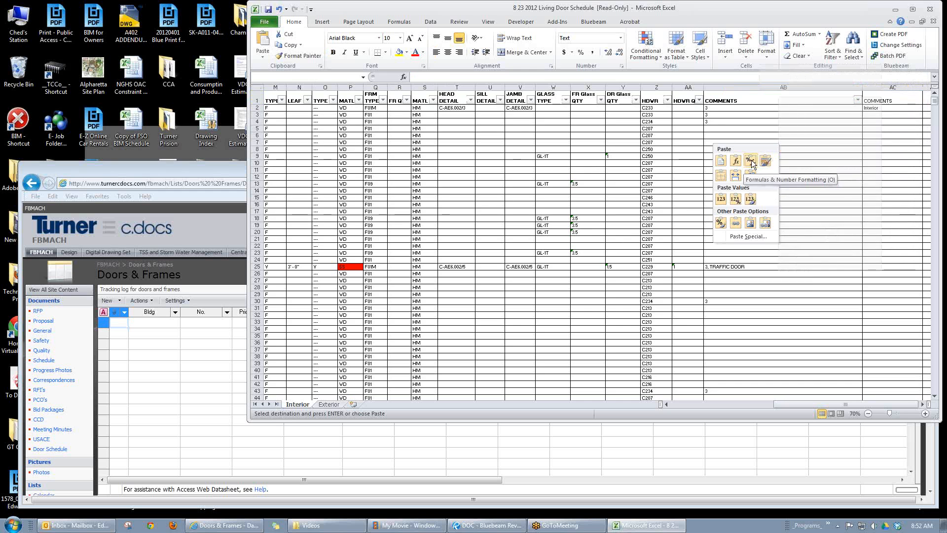
{"action": "left_click", "coordinate": [766, 161]}
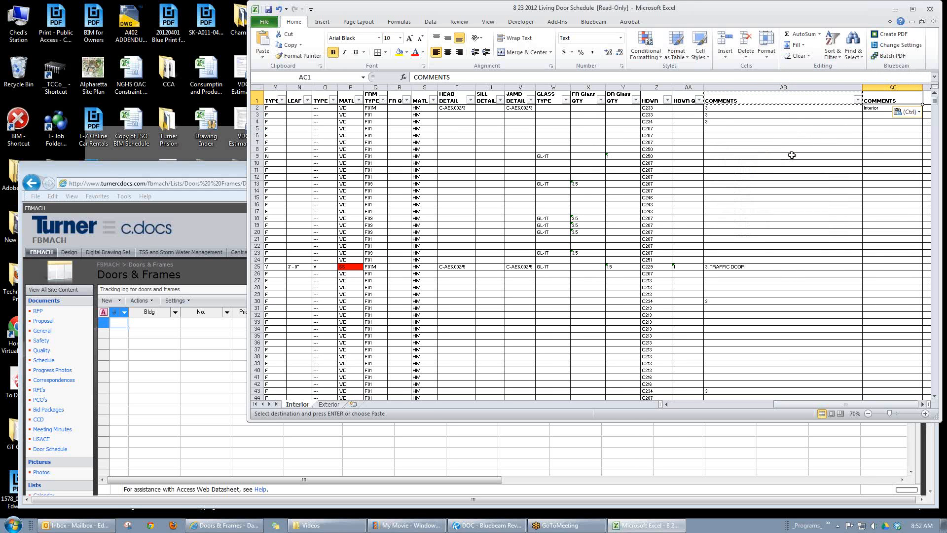
{"action": "left_click", "coordinate": [870, 135]}
{"action": "left_click", "coordinate": [893, 98]}
{"action": "type", "text": "Int"}
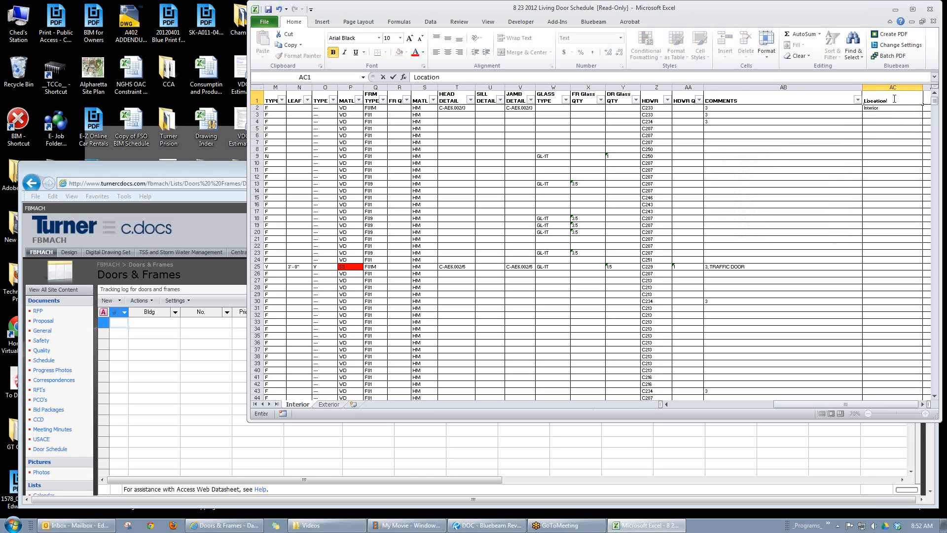
Step: Copy the Interior entry from AC2 down the Location column through row 2554
{"action": "left_click", "coordinate": [886, 108]}
{"action": "key", "text": "ctrl+c"}
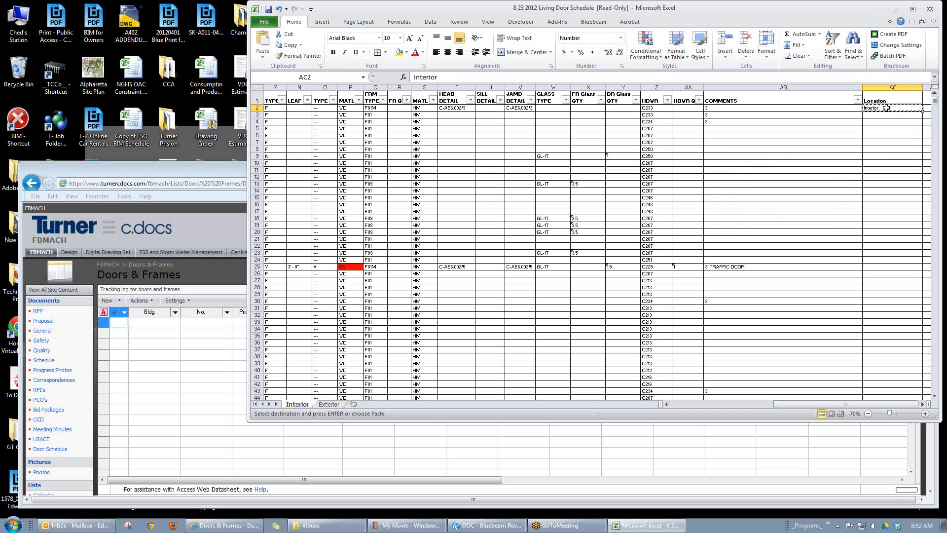
{"action": "left_click_drag", "start_coordinate": [877, 107], "coordinate": [875, 358]}
{"action": "key", "text": "ctrl+v"}
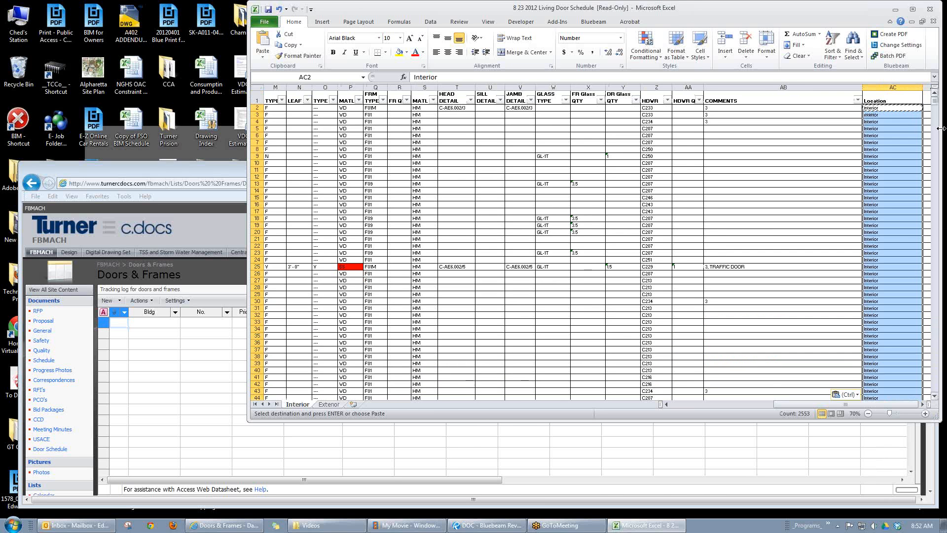
Step: Select and copy all Interior data rows including the Location column, from A2 through AC2554
{"action": "left_click_drag", "start_coordinate": [934, 96], "coordinate": [930, 391]}
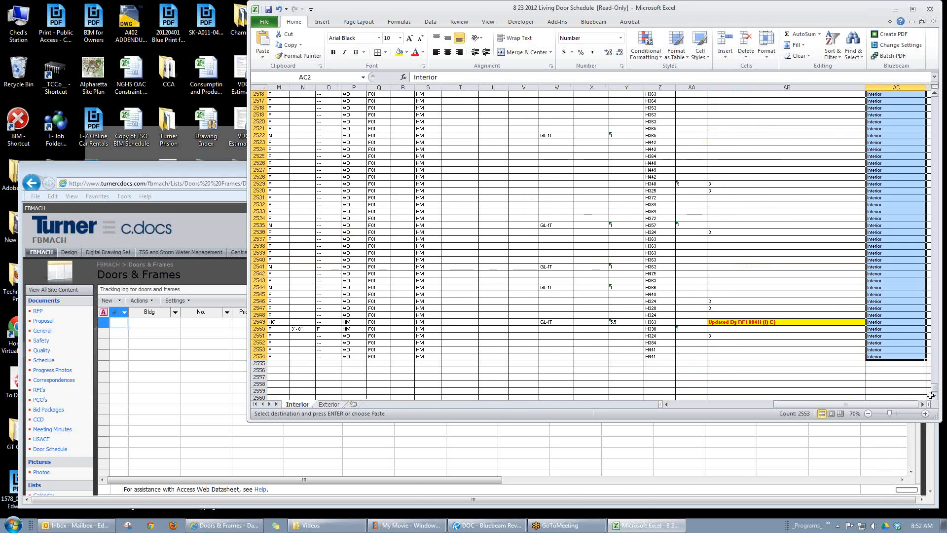
{"action": "left_click_drag", "start_coordinate": [888, 356], "coordinate": [234, 1]}
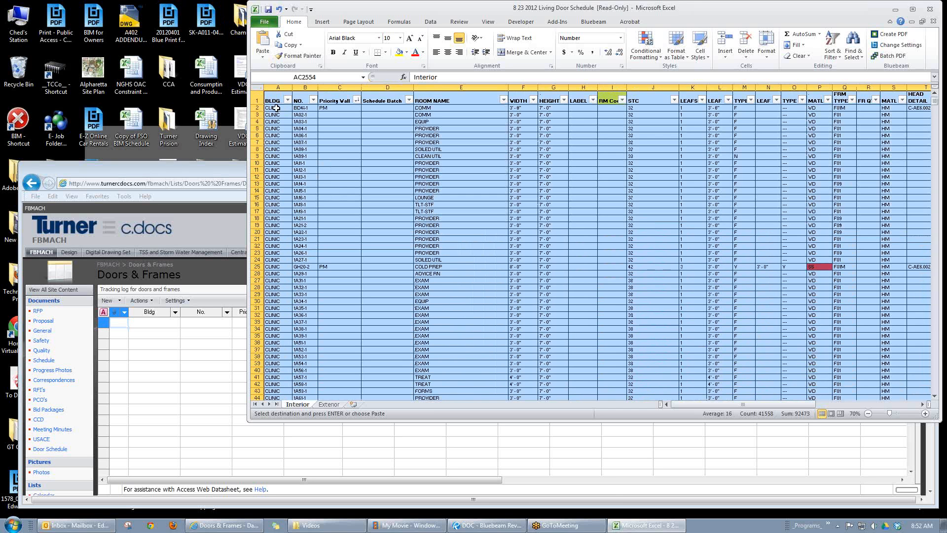
{"action": "left_click_drag", "start_coordinate": [276, 107], "coordinate": [869, 383]}
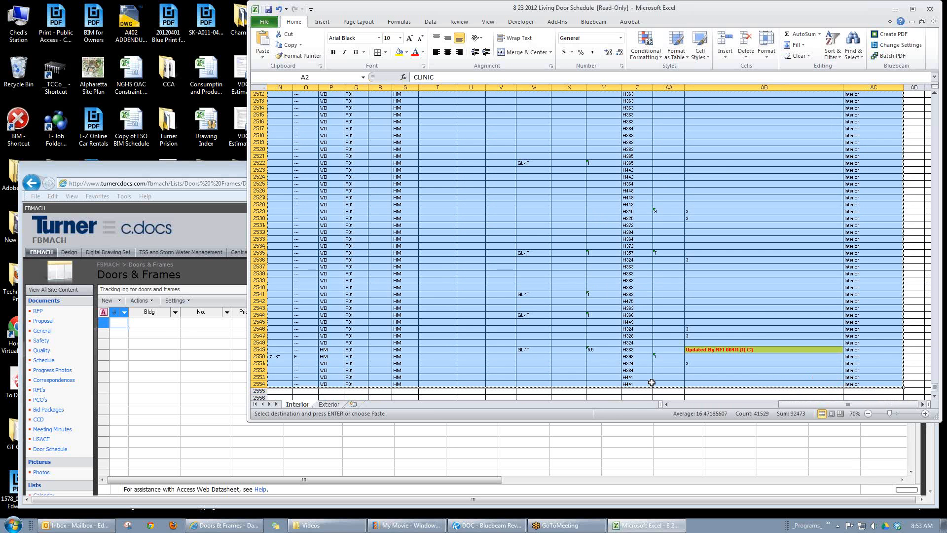
Step: Switch to the SharePoint Doors & Frames list and paste the copied door rows starting at the first Bldg cell
{"action": "left_click", "coordinate": [148, 323]}
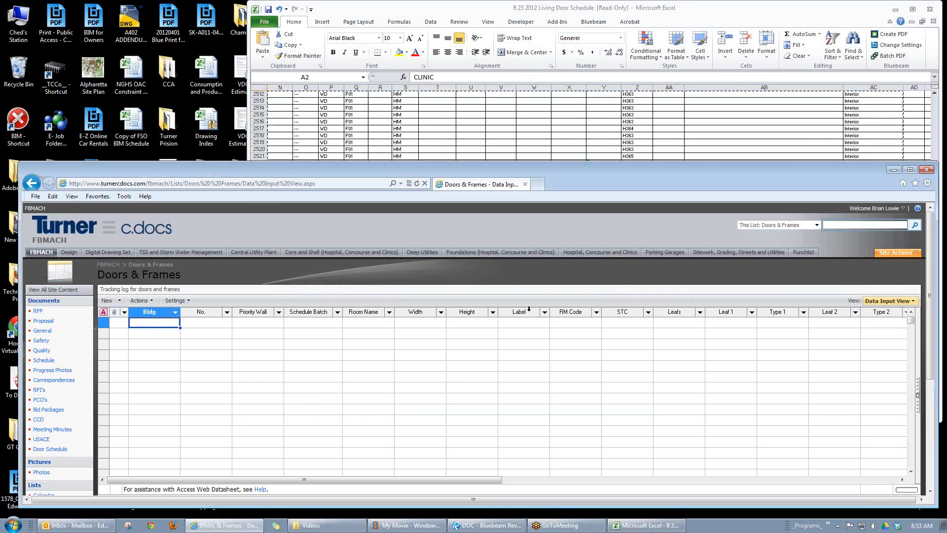
{"action": "left_click", "coordinate": [612, 9]}
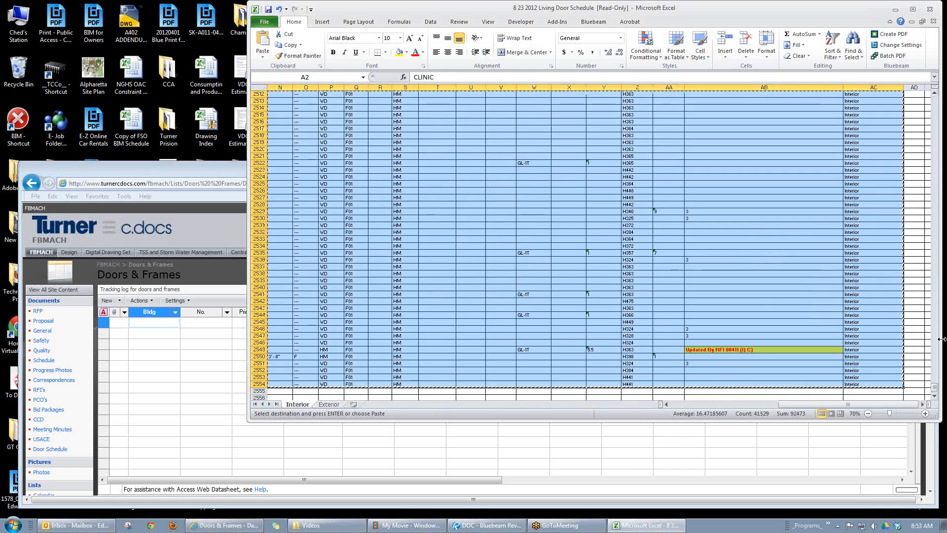
{"action": "left_click_drag", "start_coordinate": [934, 387], "coordinate": [934, 98]}
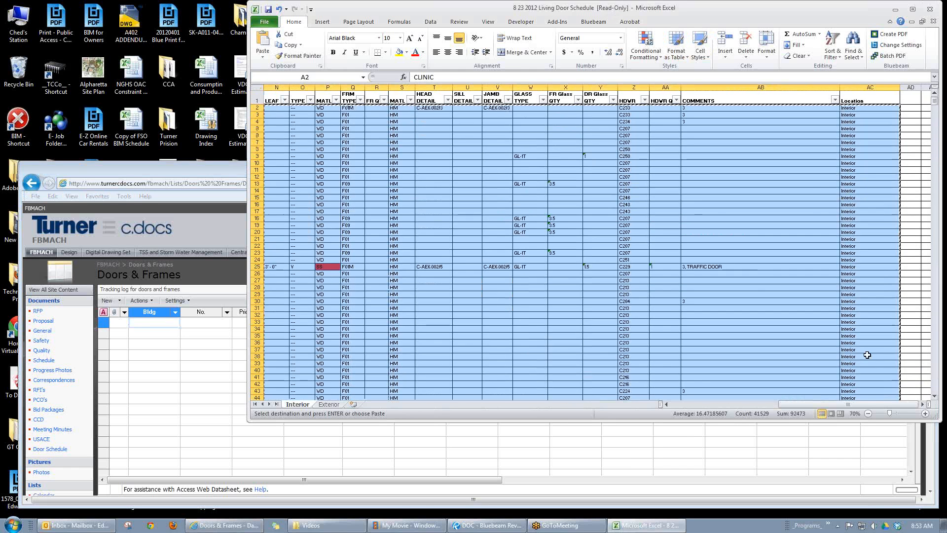
{"action": "left_click_drag", "start_coordinate": [831, 404], "coordinate": [716, 409]}
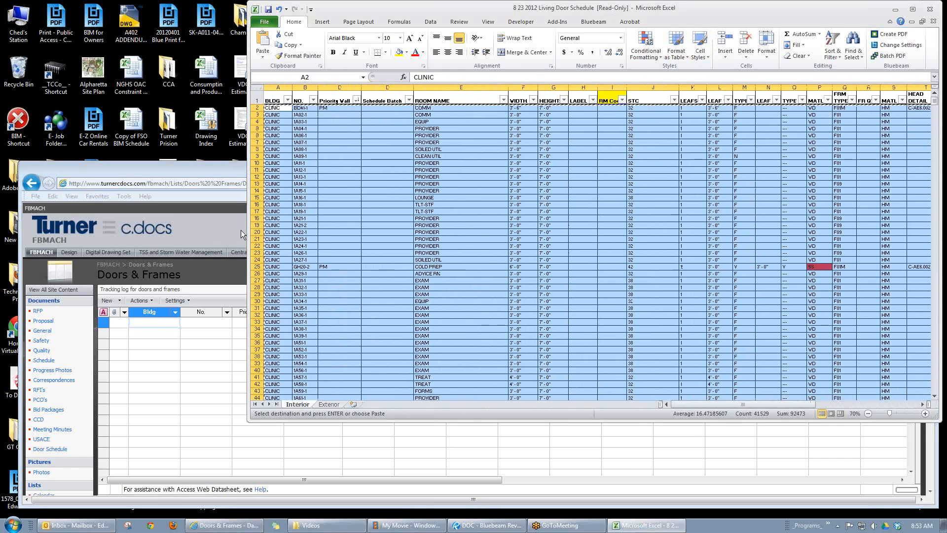
{"action": "left_click", "coordinate": [146, 323]}
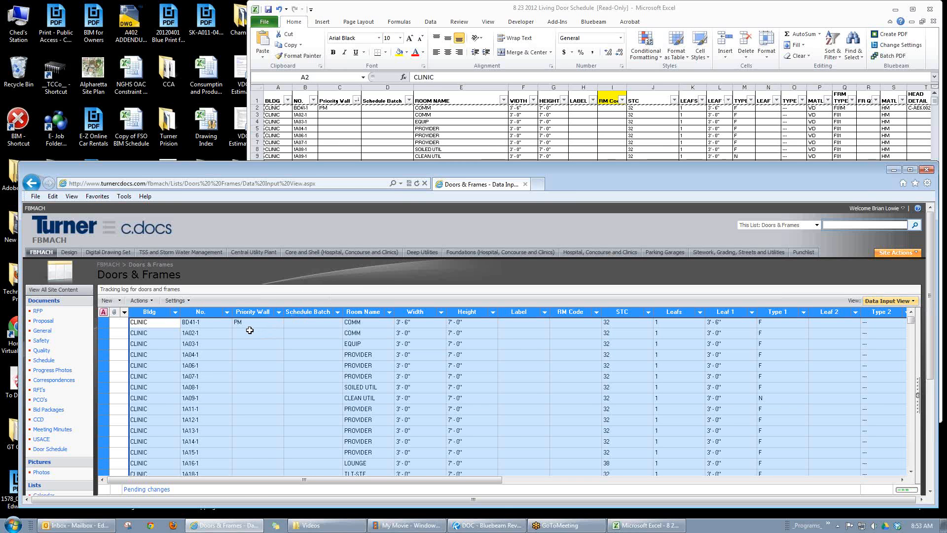
Step: Check the Bldg column's filter choices, then request the list's views and wait for the pending changes to complete
{"action": "left_click", "coordinate": [175, 312]}
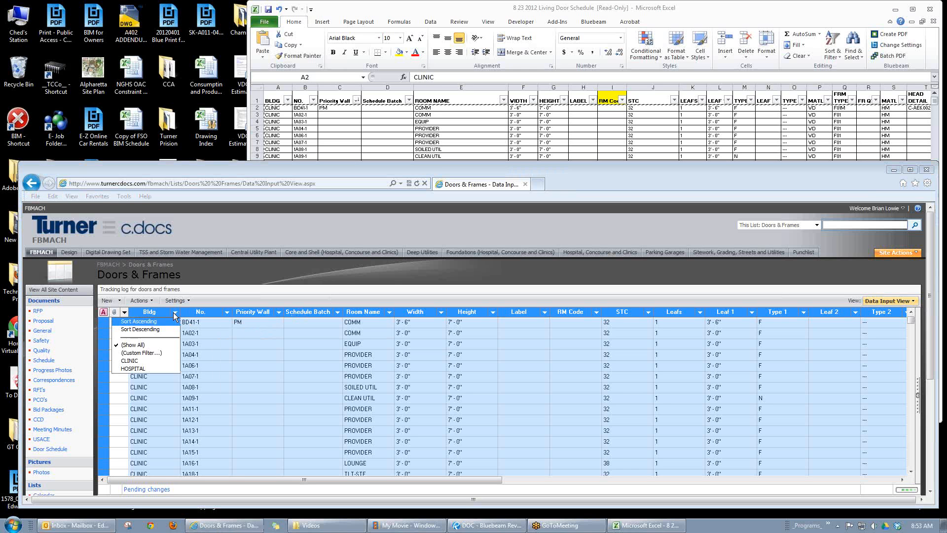
{"action": "left_click", "coordinate": [218, 337]}
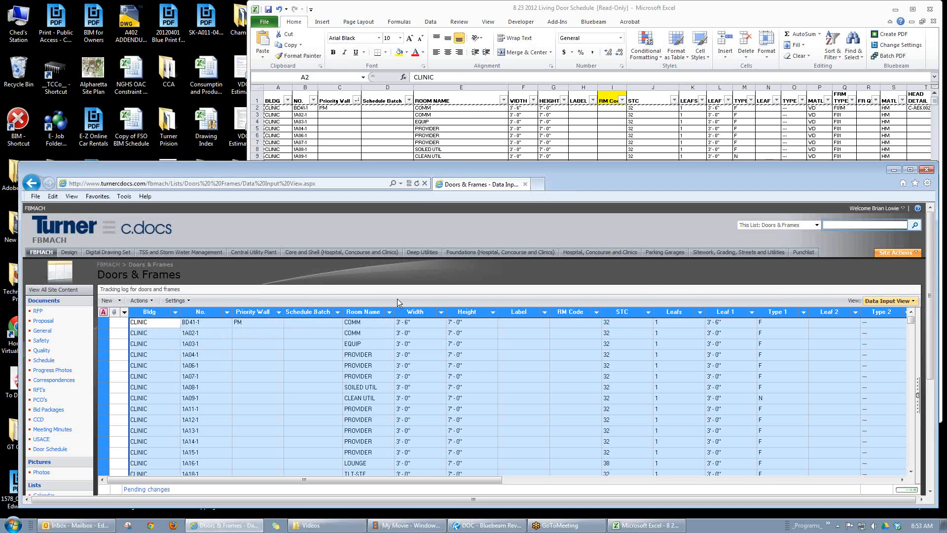
{"action": "left_click", "coordinate": [913, 300]}
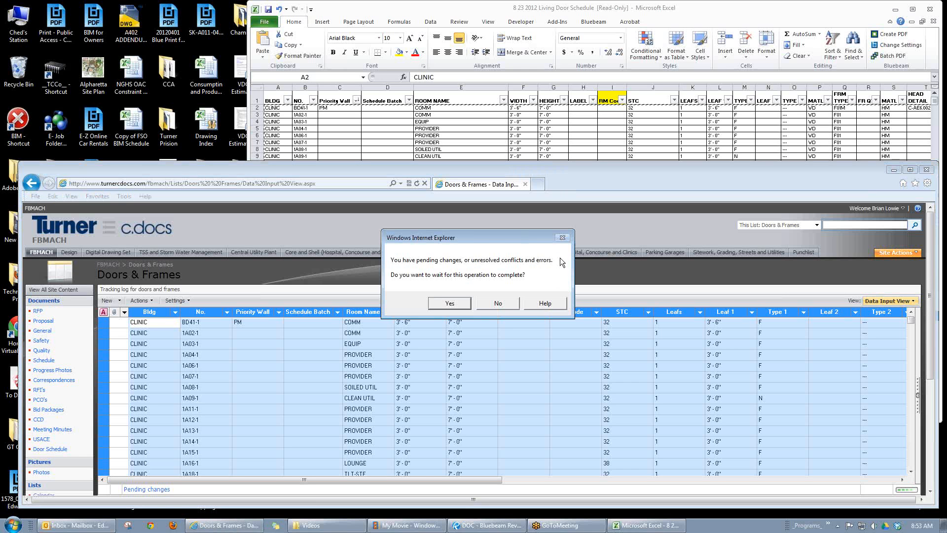
{"action": "left_click", "coordinate": [446, 302]}
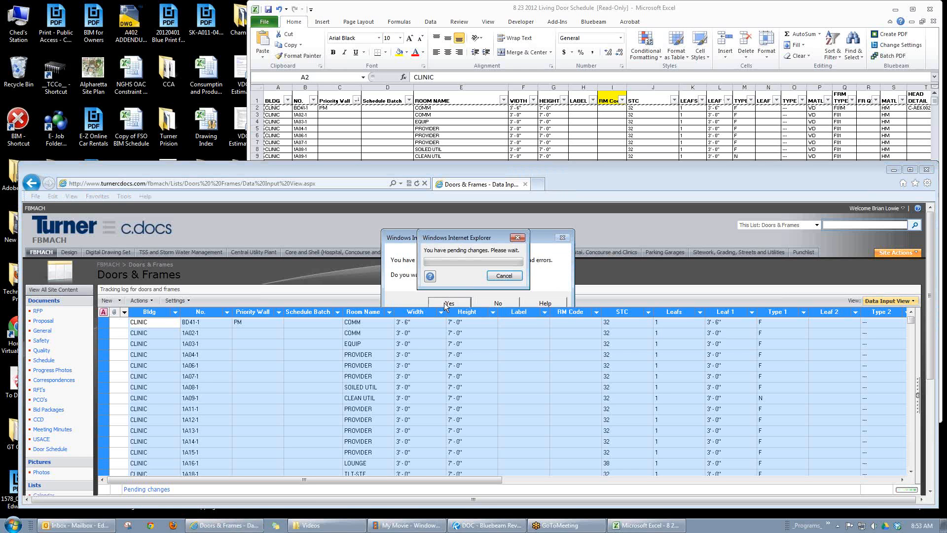
{"action": "left_click_drag", "start_coordinate": [465, 240], "coordinate": [324, 179]}
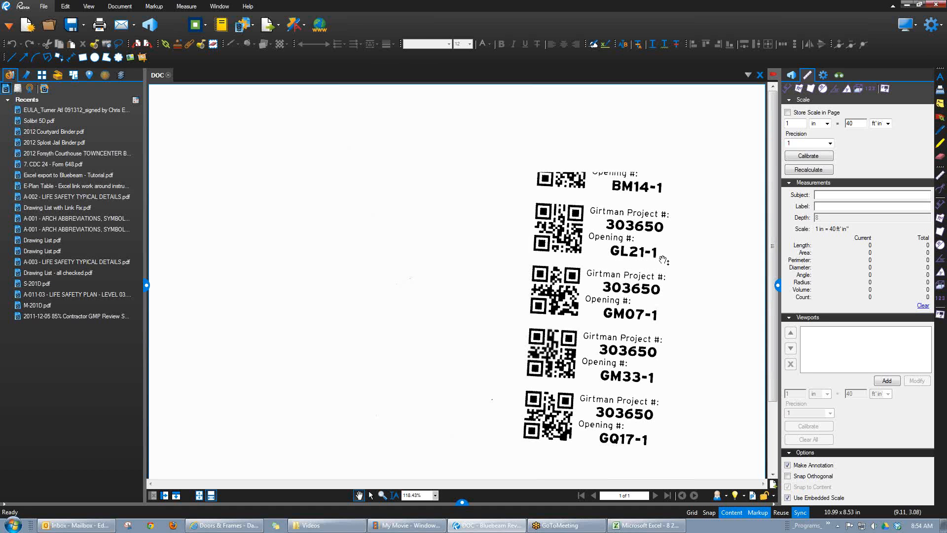
{"action": "left_click", "coordinate": [907, 5]}
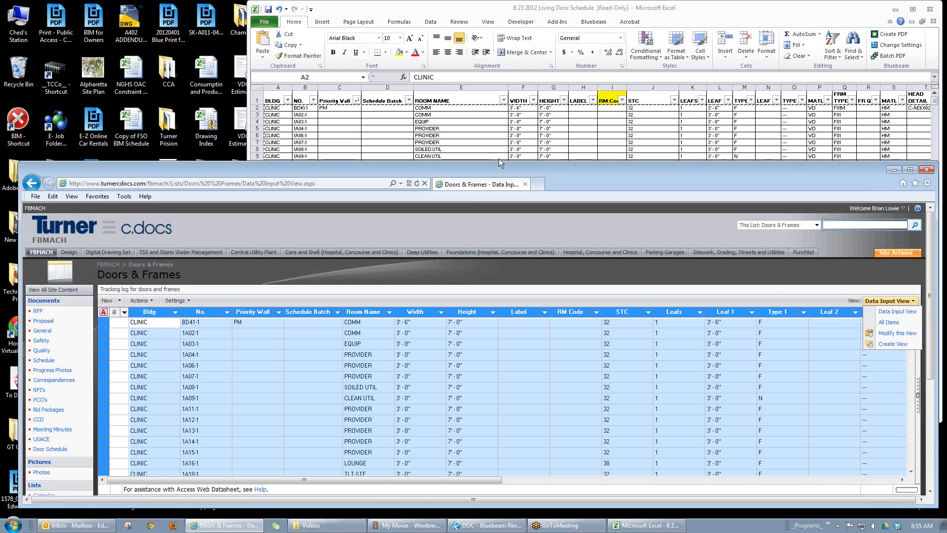
Step: Create a new standard view of the Doors & Frames list named Material Check and make it the default view
{"action": "left_click_drag", "start_coordinate": [494, 161], "coordinate": [494, 19]}
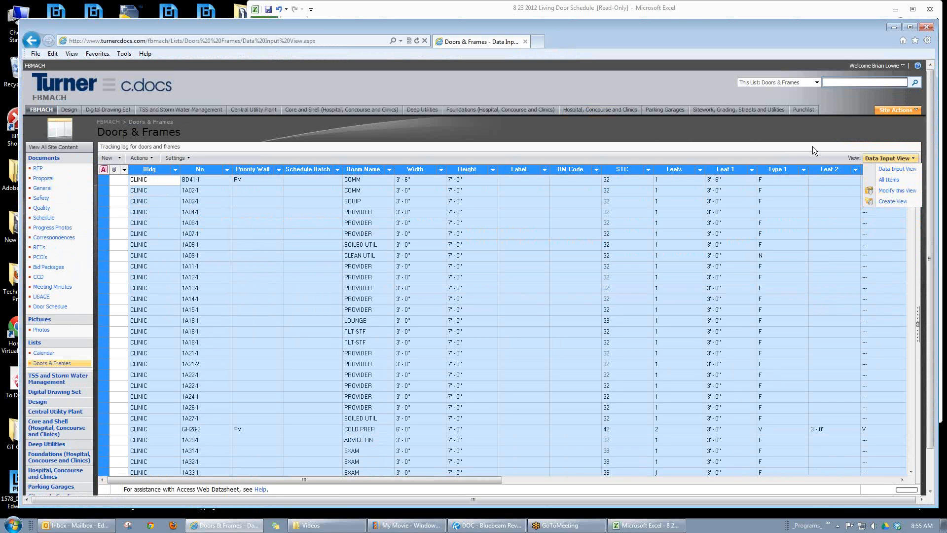
{"action": "left_click", "coordinate": [890, 202]}
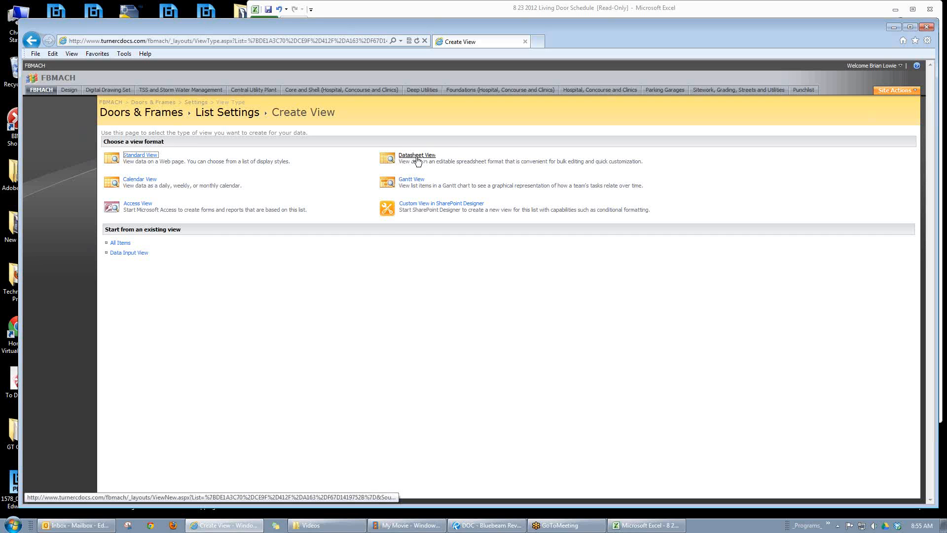
{"action": "left_click", "coordinate": [150, 157]}
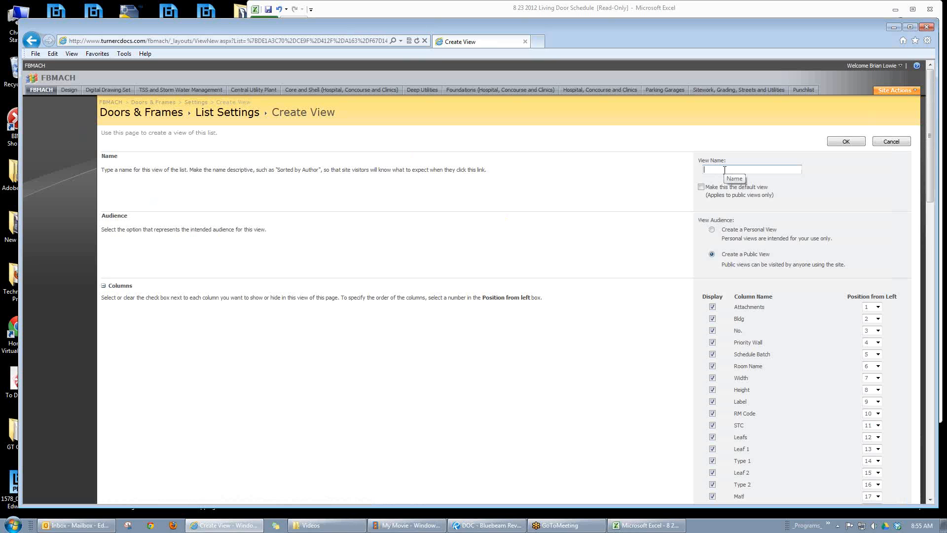
{"action": "type", "text": "Material Check"}
{"action": "left_click", "coordinate": [700, 187]}
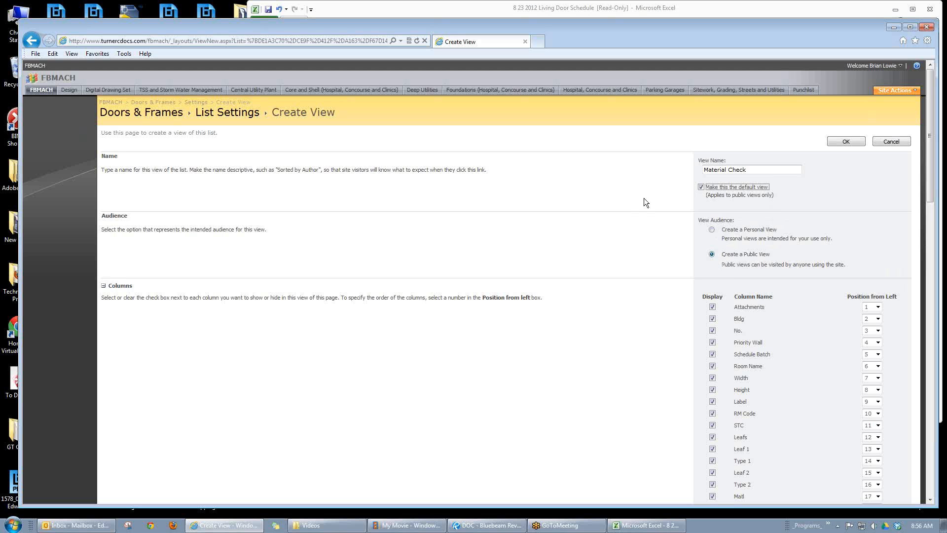
Step: Remove the Label column from the columns displayed in the Material Check view
{"action": "scroll", "coordinate": [644, 198], "scroll_direction": "down", "scroll_amount": 3}
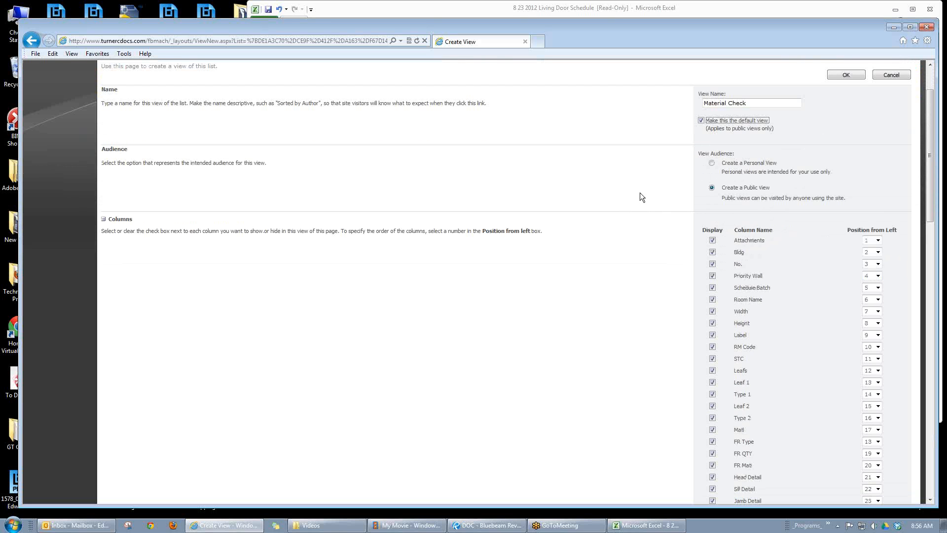
{"action": "scroll", "coordinate": [640, 197], "scroll_direction": "down", "scroll_amount": 3}
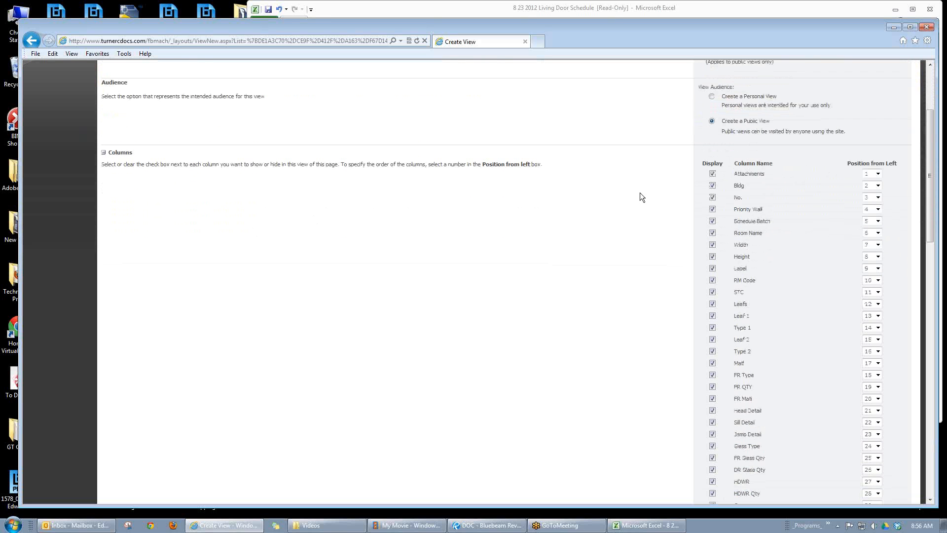
{"action": "left_click", "coordinate": [713, 174]}
{"action": "scroll", "coordinate": [739, 200], "scroll_direction": "down", "scroll_amount": 3}
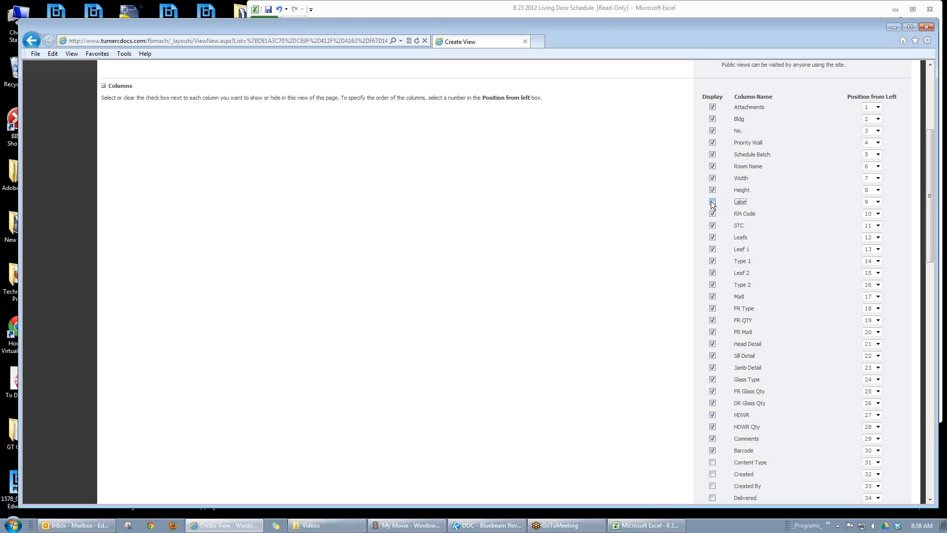
Step: Switch to the Excel door schedule and examine the LABEL and RM Code columns, including RM Code's filter values
{"action": "left_click", "coordinate": [641, 525]}
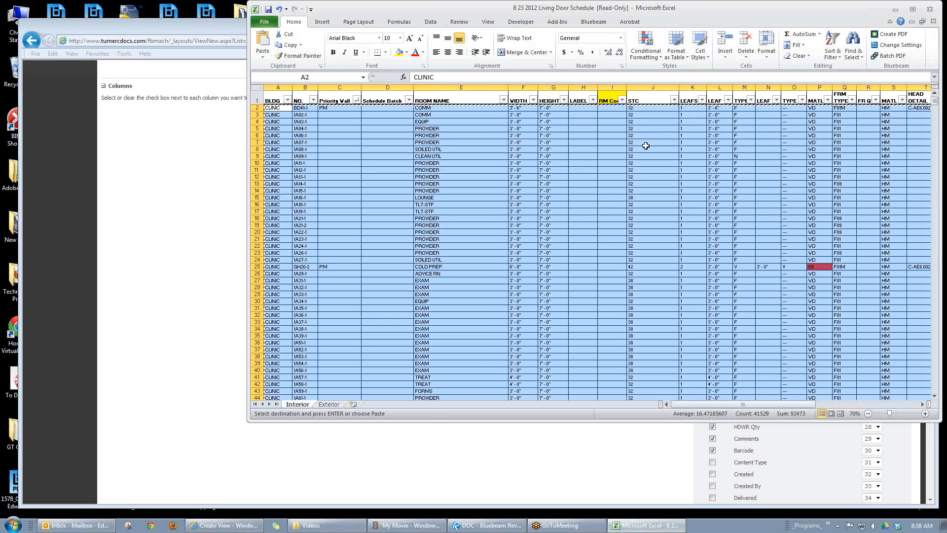
{"action": "left_click", "coordinate": [583, 121]}
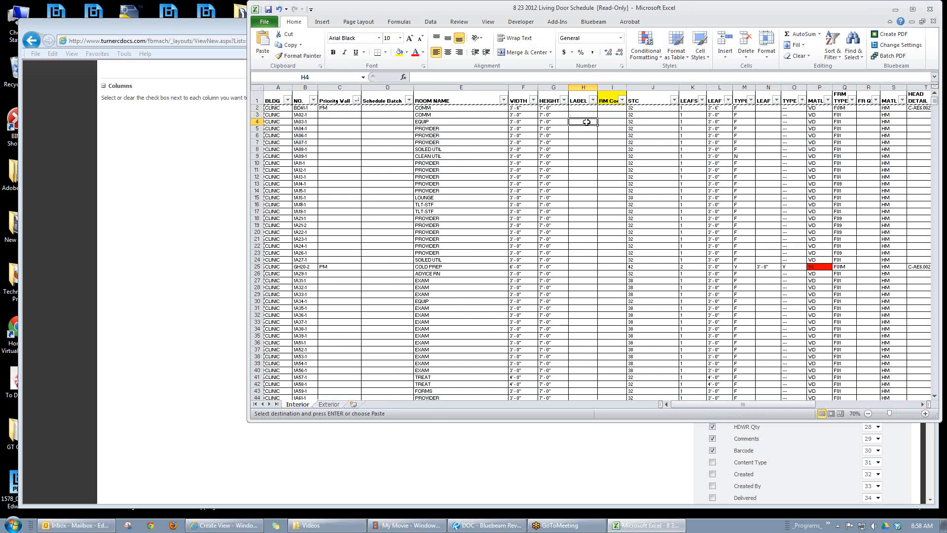
{"action": "left_click", "coordinate": [391, 175]}
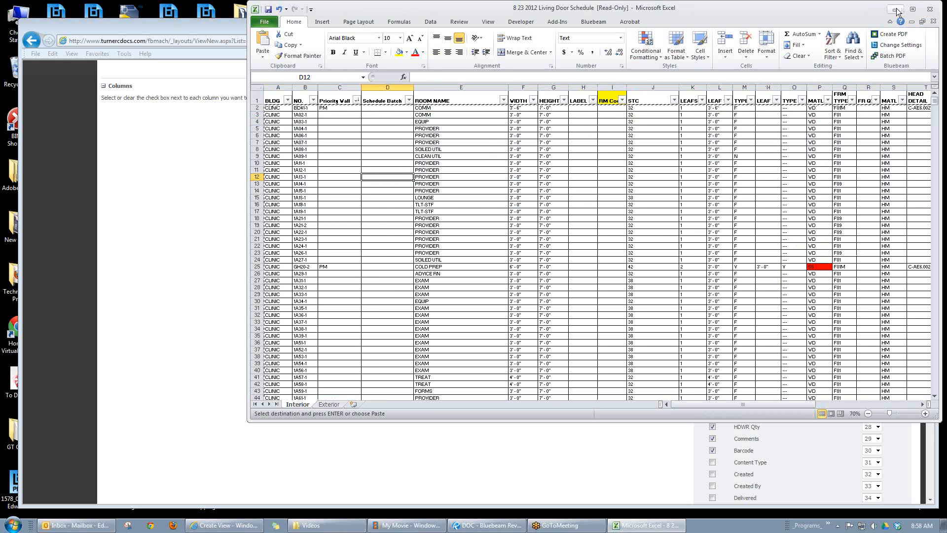
{"action": "left_click_drag", "start_coordinate": [848, 14], "coordinate": [753, 27]}
{"action": "left_click", "coordinate": [566, 155]}
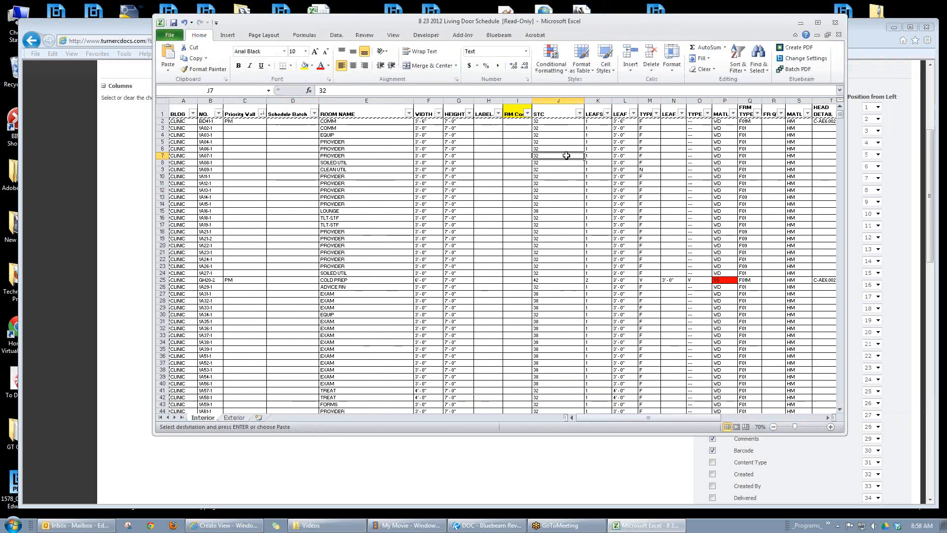
{"action": "key", "text": "Escape"}
{"action": "left_click", "coordinate": [486, 128]}
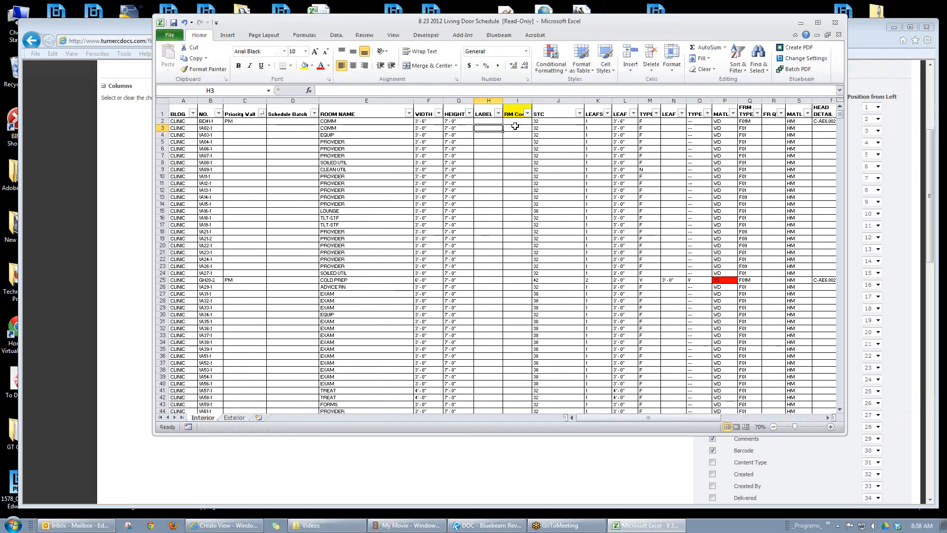
{"action": "left_click", "coordinate": [514, 126]}
{"action": "left_click", "coordinate": [527, 114]}
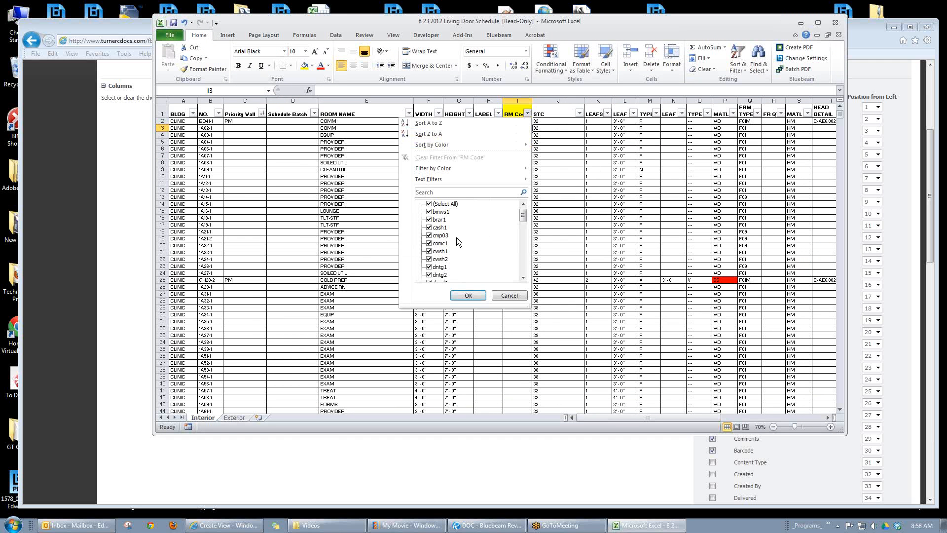
{"action": "left_click", "coordinate": [605, 157]}
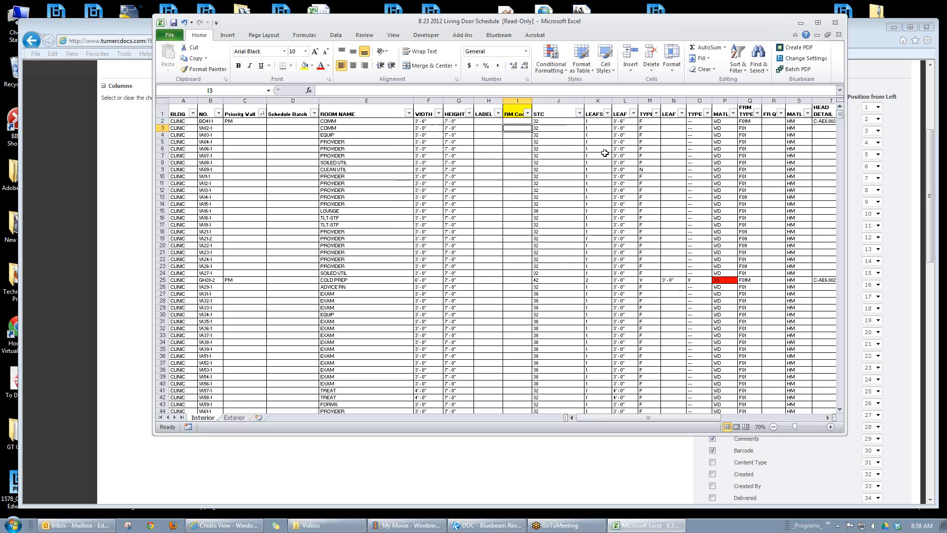
{"action": "left_click", "coordinate": [799, 23]}
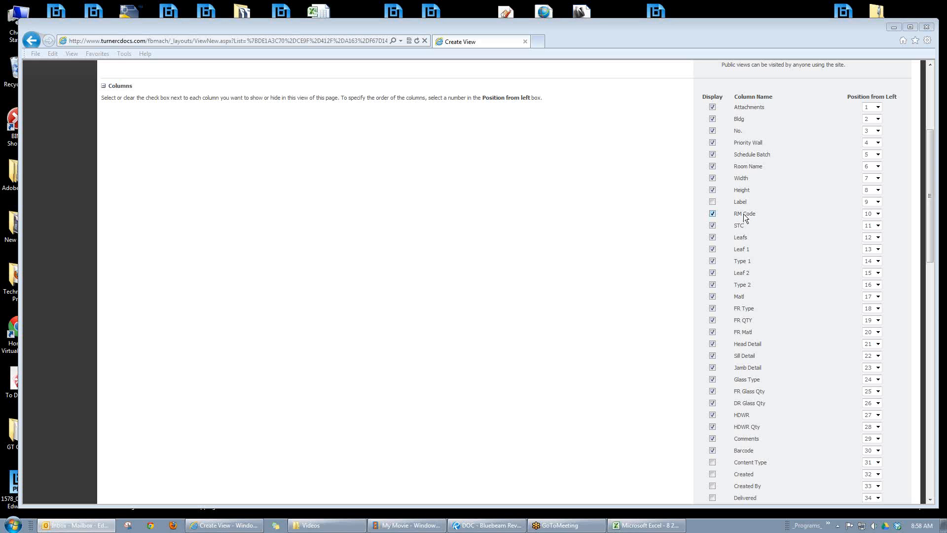
Step: Hide the RM Code, STC, Leafs, Leaf 1, Type 1, Leaf 2, Type 2, Matl and FR QTY columns in the SharePoint view
{"action": "left_click", "coordinate": [712, 213]}
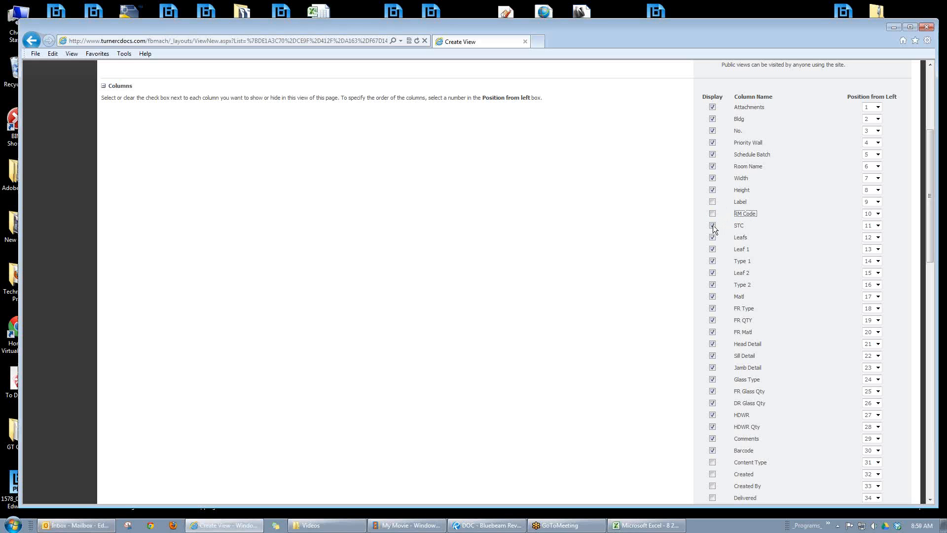
{"action": "left_click", "coordinate": [712, 226]}
{"action": "left_click", "coordinate": [712, 237]}
{"action": "left_click", "coordinate": [712, 249]}
{"action": "left_click", "coordinate": [712, 261]}
{"action": "left_click", "coordinate": [712, 272]}
{"action": "left_click", "coordinate": [712, 284]}
{"action": "left_click", "coordinate": [712, 320]}
{"action": "left_click", "coordinate": [712, 297]}
Step: Hide the Head Detail, Sill Detail, Jamb Detail, Glass Type, FR Glass Qty, DR Glass Qty, HDWR, HDWR Qty and Barcode columns
{"action": "left_click", "coordinate": [711, 365]}
{"action": "left_click", "coordinate": [711, 367]}
{"action": "left_click", "coordinate": [712, 343]}
{"action": "left_click", "coordinate": [712, 355]}
{"action": "left_click", "coordinate": [712, 368]}
{"action": "left_click", "coordinate": [712, 380]}
{"action": "left_click", "coordinate": [712, 391]}
{"action": "left_click", "coordinate": [712, 403]}
{"action": "left_click", "coordinate": [712, 415]}
{"action": "left_click", "coordinate": [712, 426]}
{"action": "left_click", "coordinate": [713, 438]}
{"action": "left_click", "coordinate": [712, 450]}
Step: Add the Delivered column to the view and keep the Comments column displayed
{"action": "scroll", "coordinate": [752, 379], "scroll_direction": "down", "scroll_amount": 5}
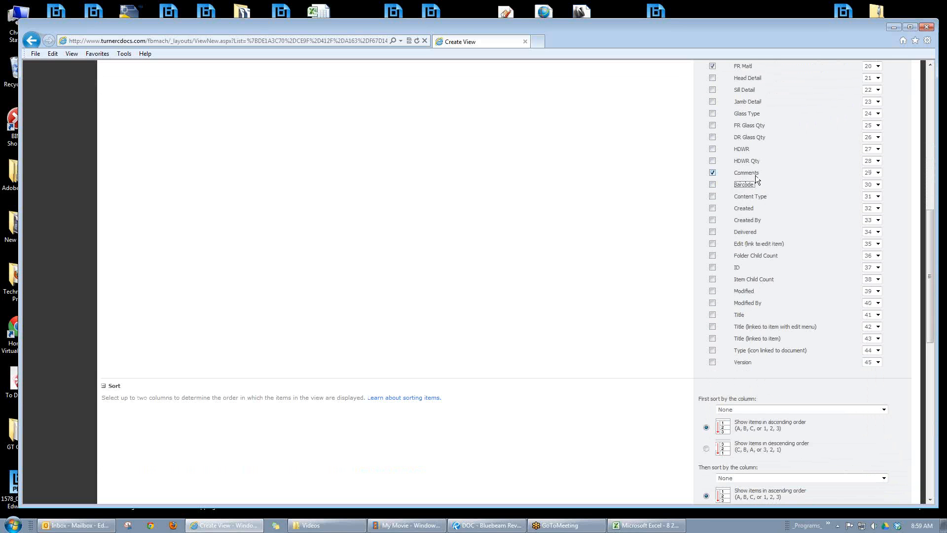
{"action": "scroll", "coordinate": [755, 182], "scroll_direction": "up", "scroll_amount": 1}
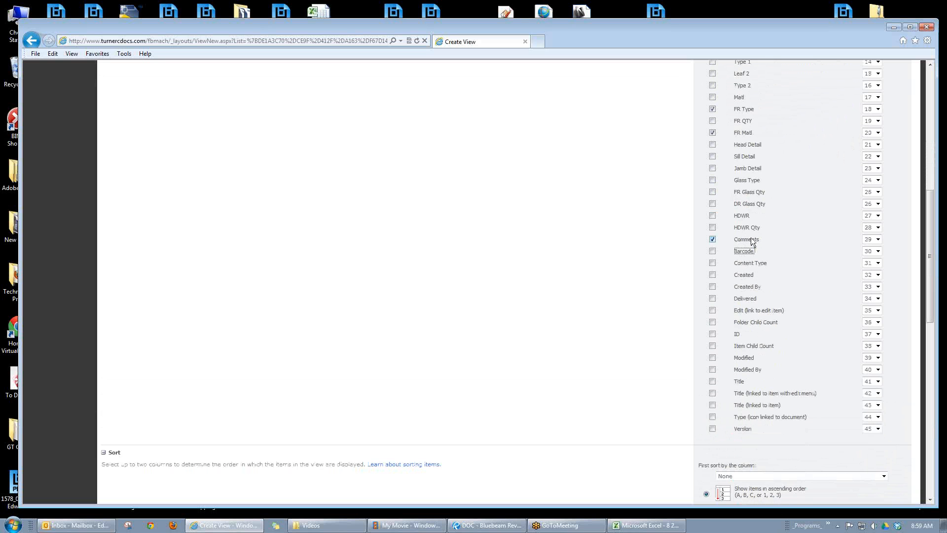
{"action": "left_click", "coordinate": [712, 240]}
{"action": "left_click", "coordinate": [712, 299]}
Step: Sort the view's items first by Room Name and second by No., both in ascending order
{"action": "scroll", "coordinate": [642, 283], "scroll_direction": "down", "scroll_amount": 4}
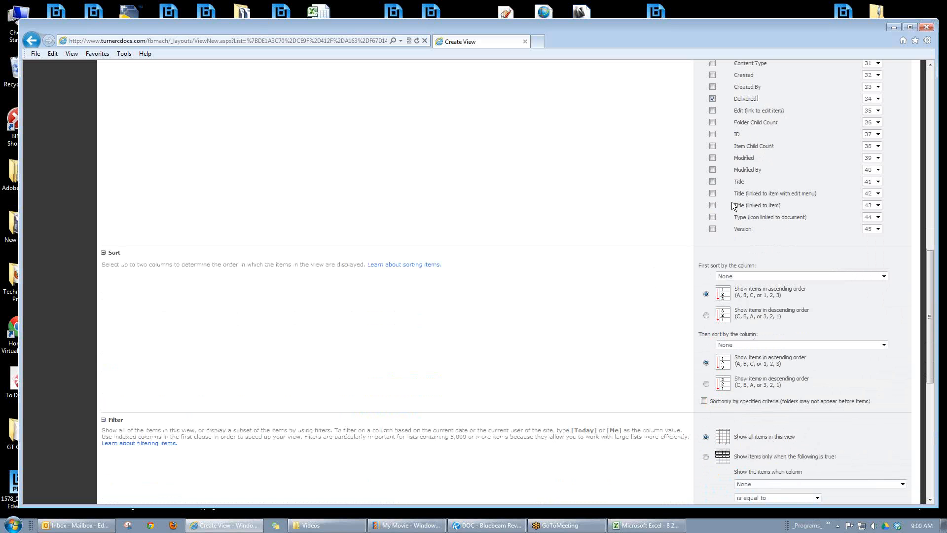
{"action": "scroll", "coordinate": [640, 242], "scroll_direction": "down", "scroll_amount": 1}
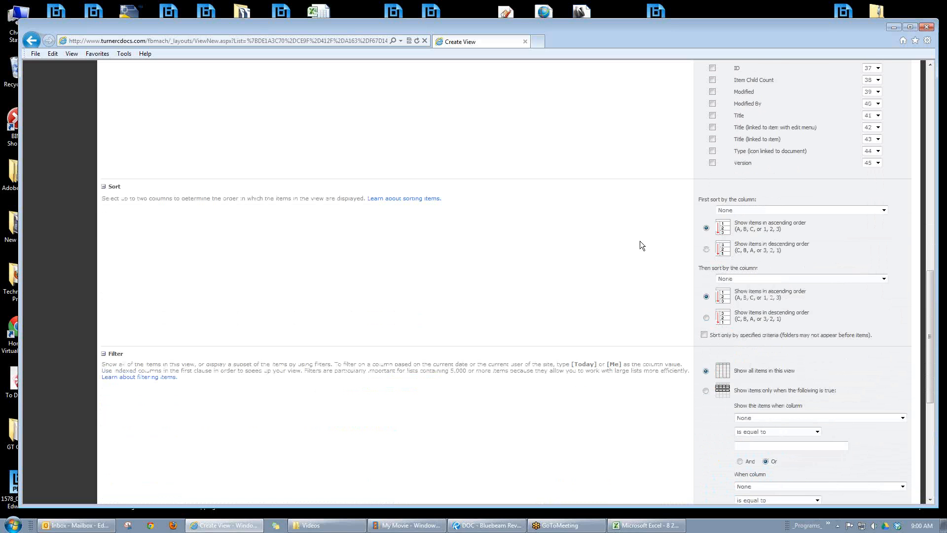
{"action": "left_click", "coordinate": [884, 209]}
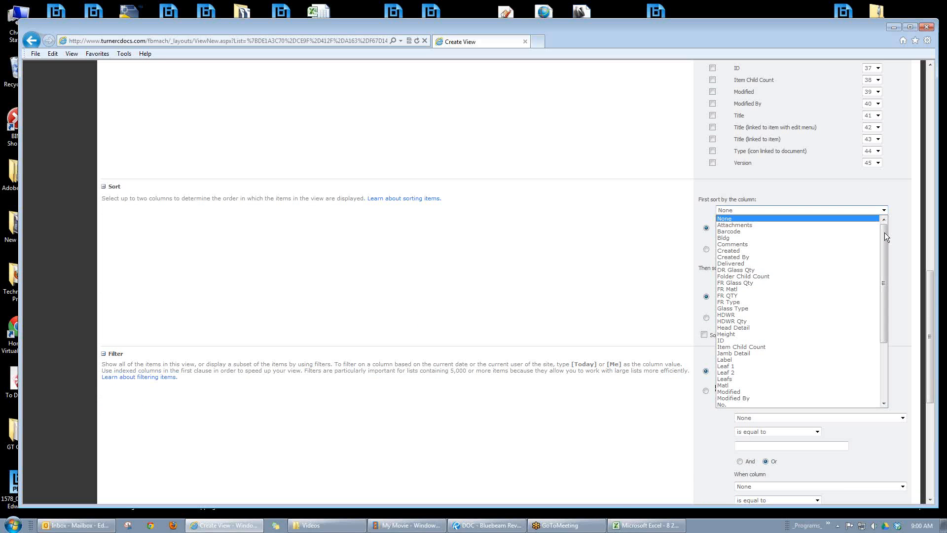
{"action": "left_click_drag", "start_coordinate": [883, 232], "coordinate": [887, 287]}
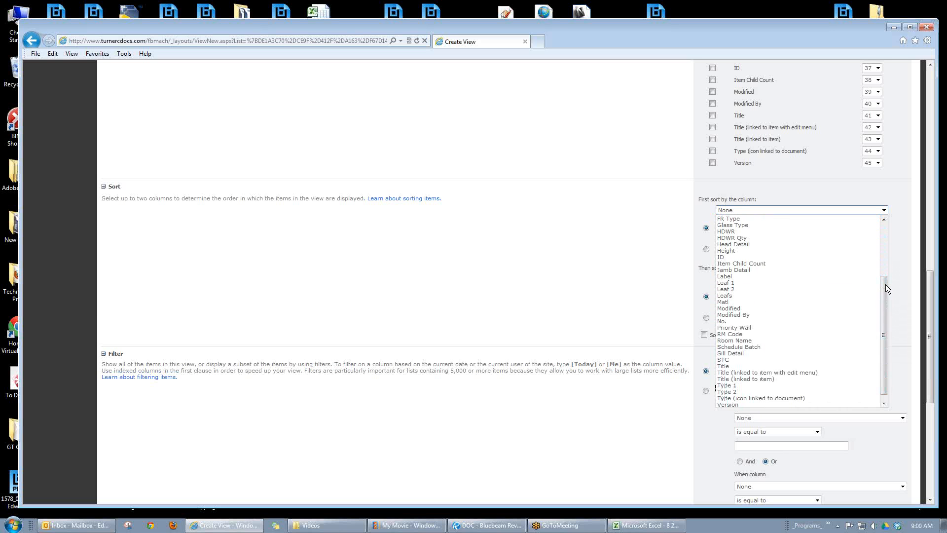
{"action": "left_click", "coordinate": [743, 340]}
{"action": "left_click", "coordinate": [606, 259]}
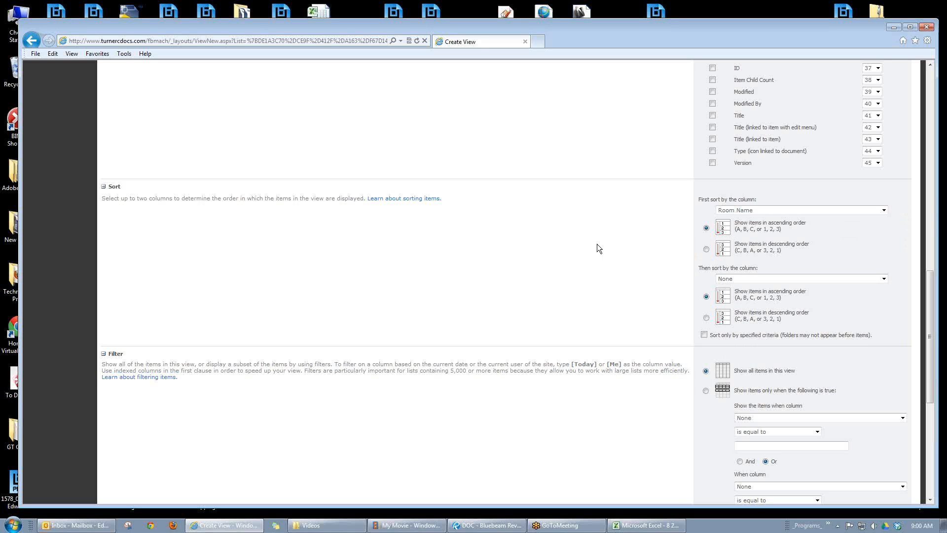
{"action": "scroll", "coordinate": [597, 244], "scroll_direction": "down", "scroll_amount": 3}
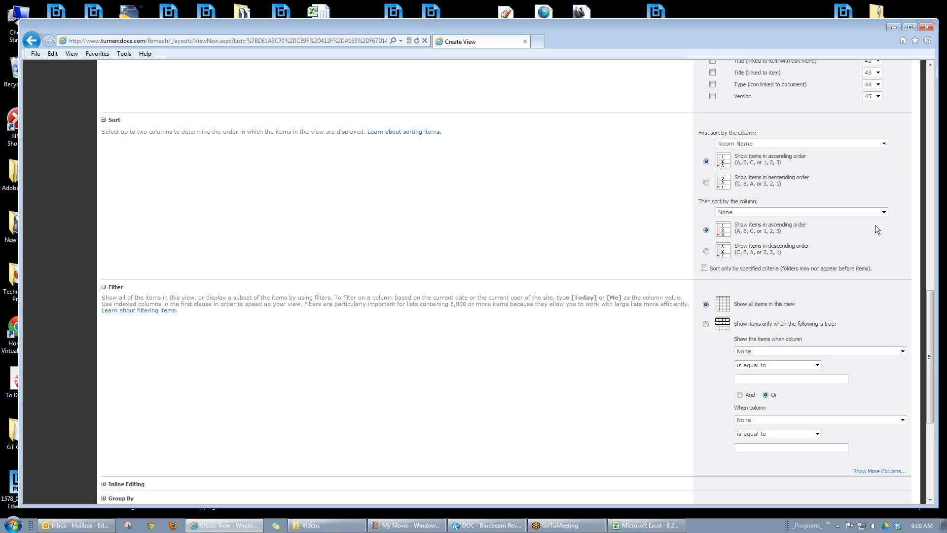
{"action": "left_click", "coordinate": [883, 212]}
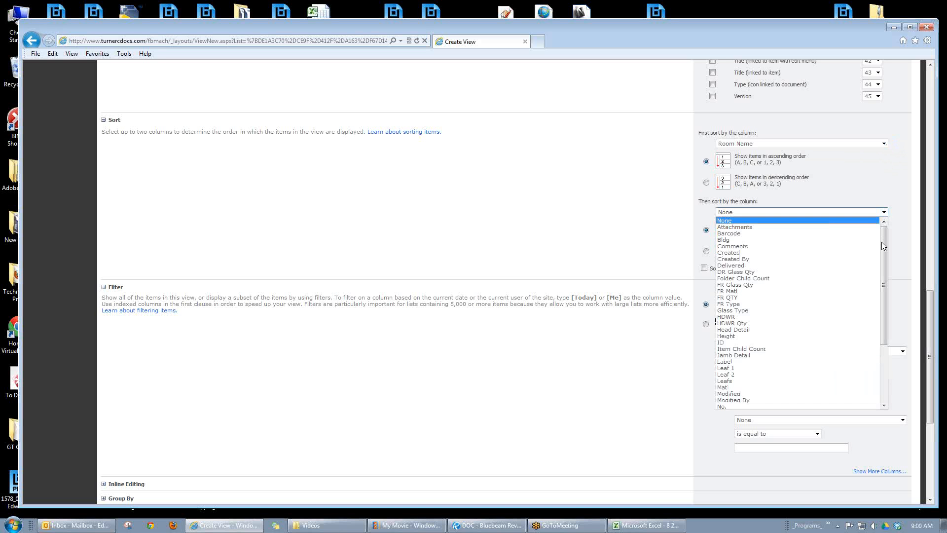
{"action": "mouse_move", "coordinate": [881, 242]}
{"action": "left_mouse_down"}
{"action": "mouse_move", "coordinate": [884, 305]}
{"action": "mouse_move", "coordinate": [884, 232]}
{"action": "left_mouse_up"}
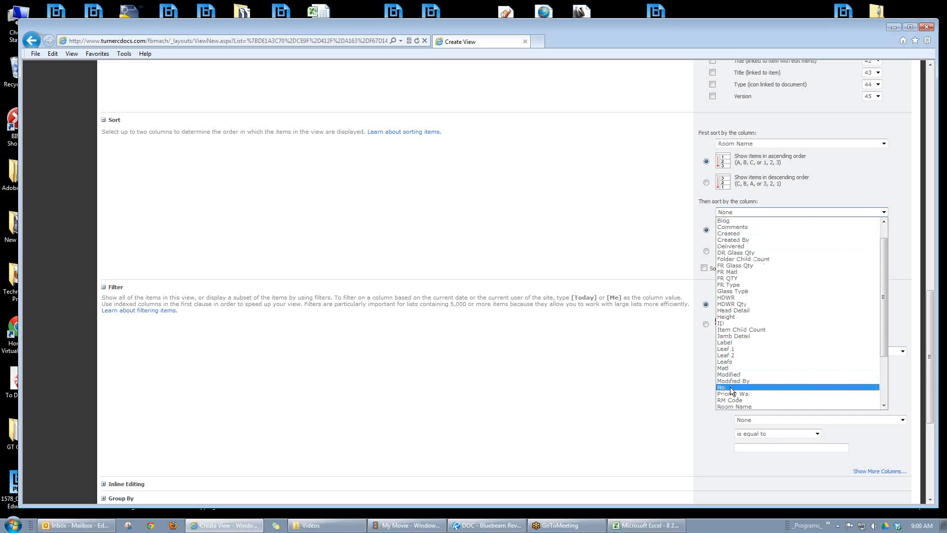
{"action": "left_click", "coordinate": [739, 406]}
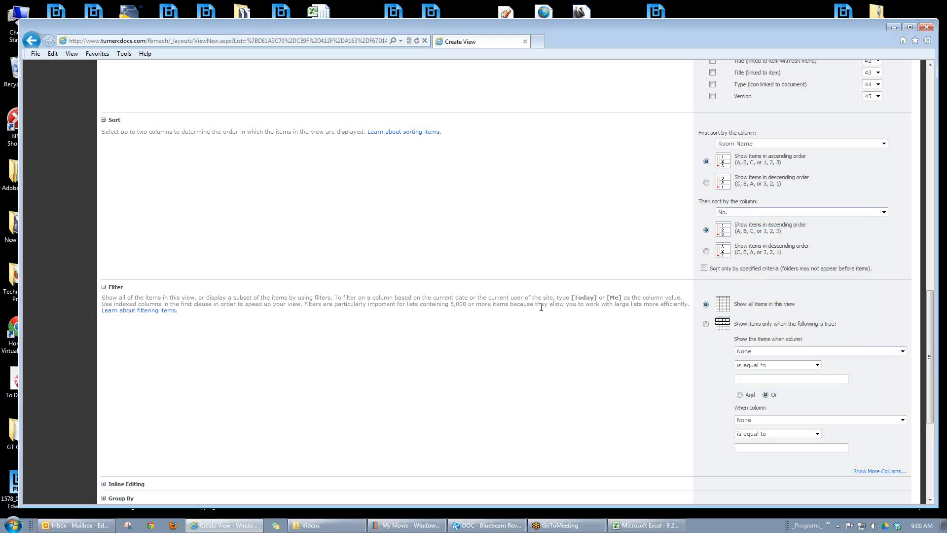
Step: Group the view's items first by Bldg and second by Room Name, both in ascending order
{"action": "scroll", "coordinate": [582, 277], "scroll_direction": "down", "scroll_amount": 4}
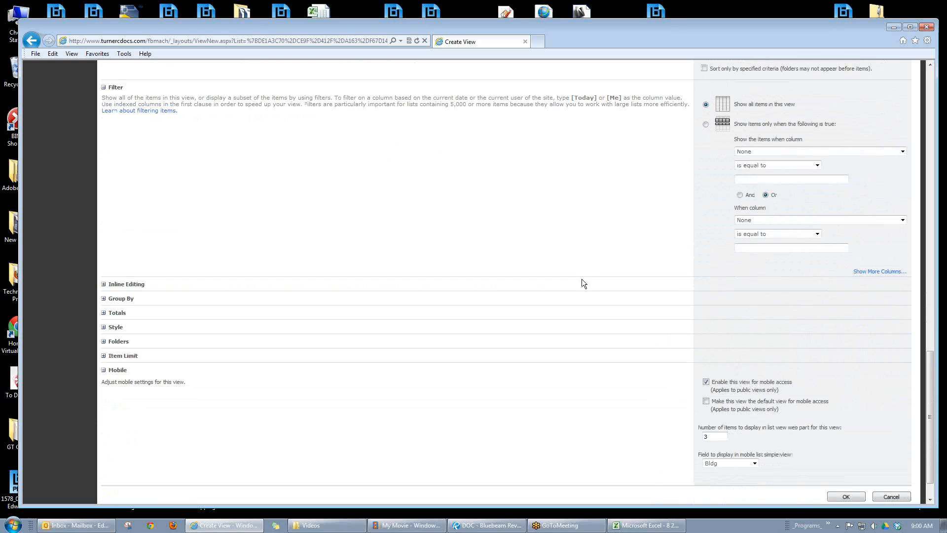
{"action": "left_click", "coordinate": [104, 298]}
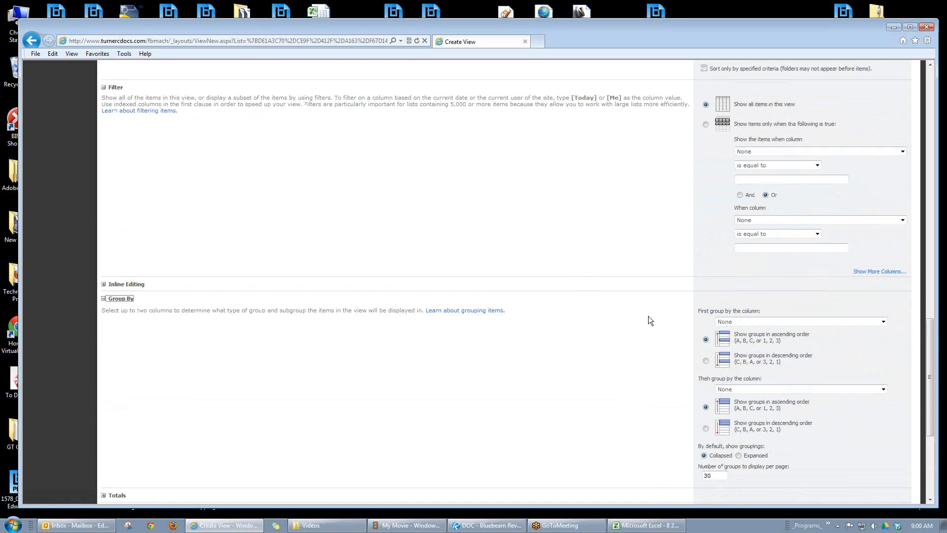
{"action": "scroll", "coordinate": [590, 291], "scroll_direction": "down", "scroll_amount": 1}
{"action": "scroll", "coordinate": [590, 291], "scroll_direction": "down", "scroll_amount": 2}
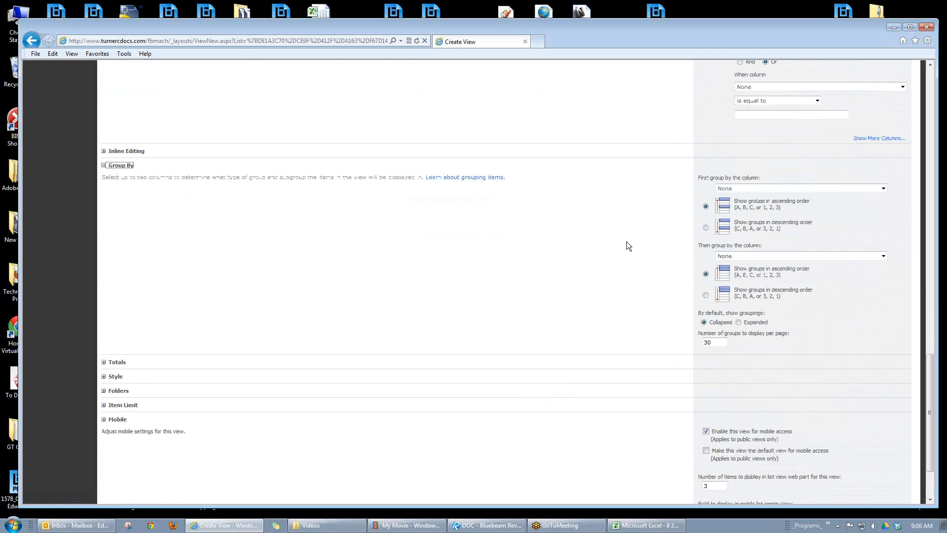
{"action": "left_click", "coordinate": [883, 189]}
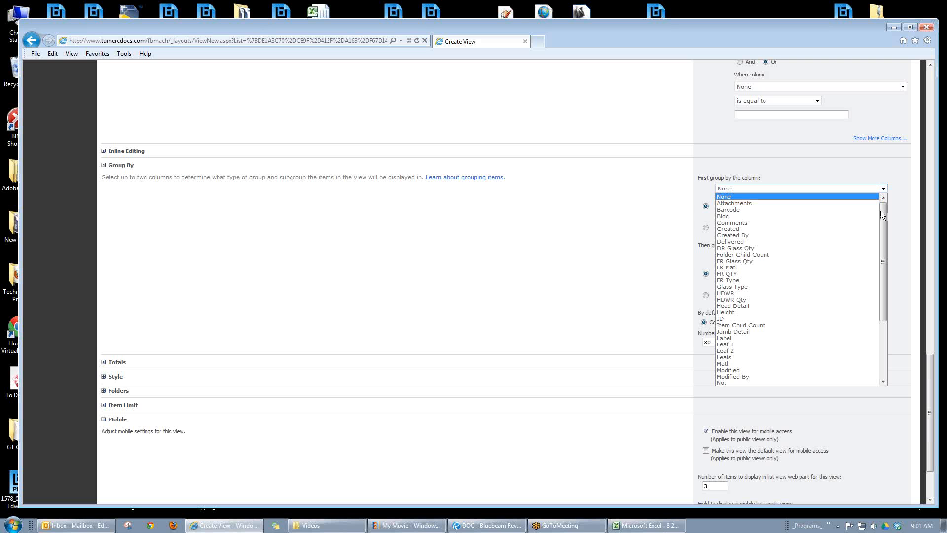
{"action": "left_click", "coordinate": [725, 217]}
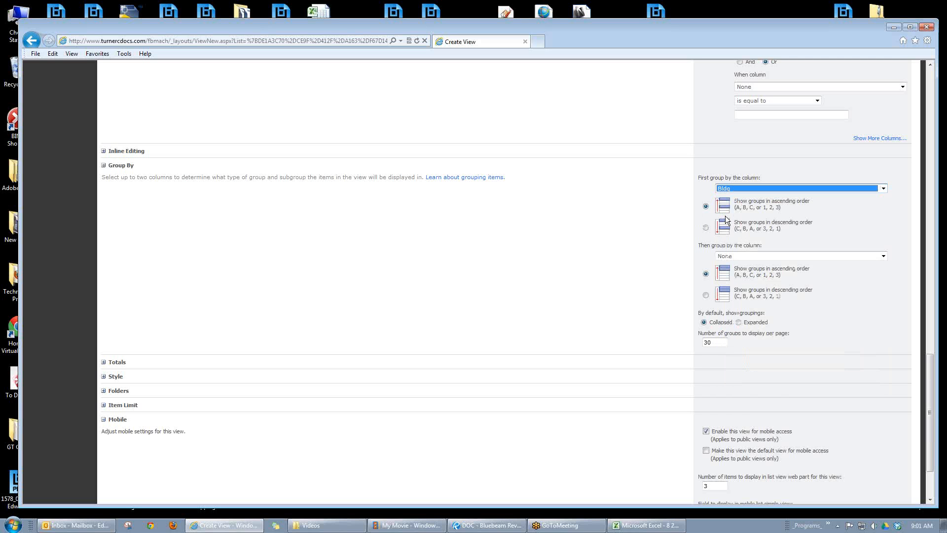
{"action": "left_click", "coordinate": [883, 256]}
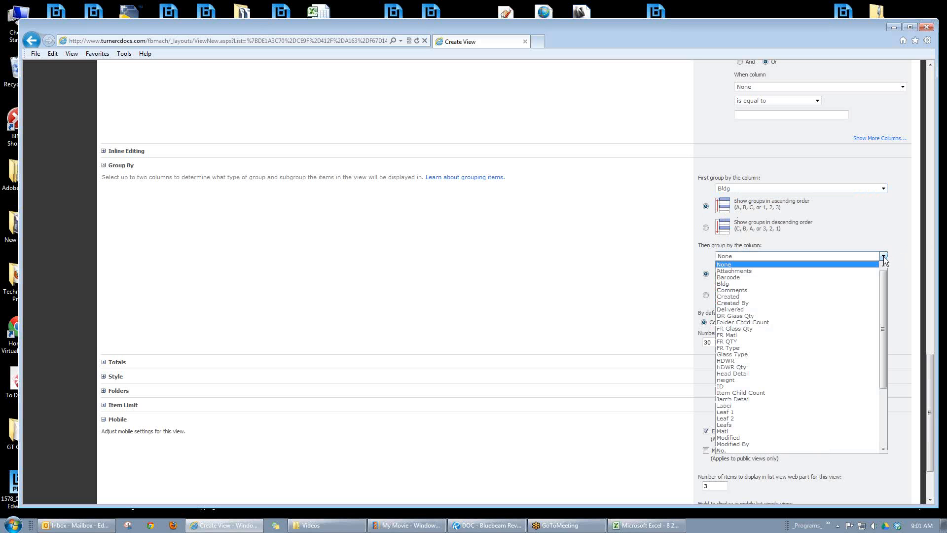
{"action": "left_click_drag", "start_coordinate": [883, 295], "coordinate": [882, 357]}
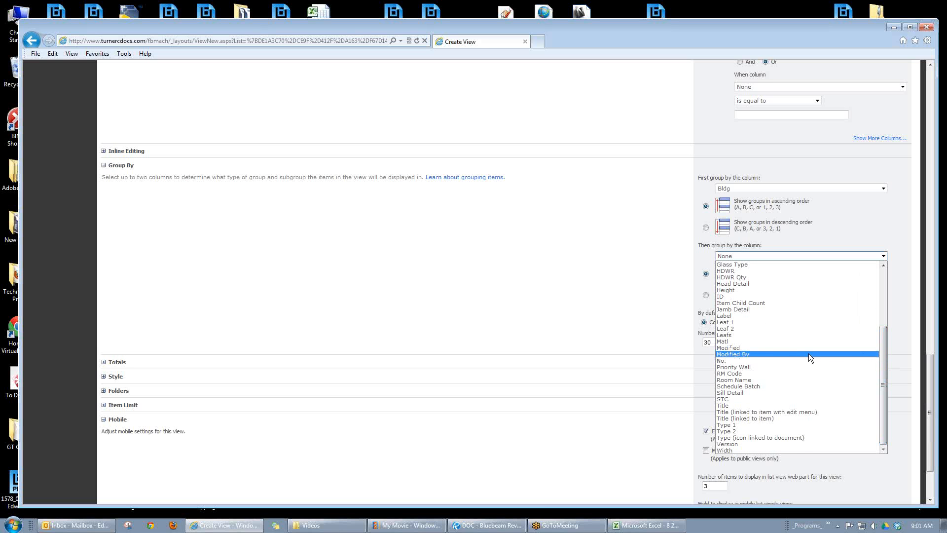
{"action": "left_click", "coordinate": [746, 380]}
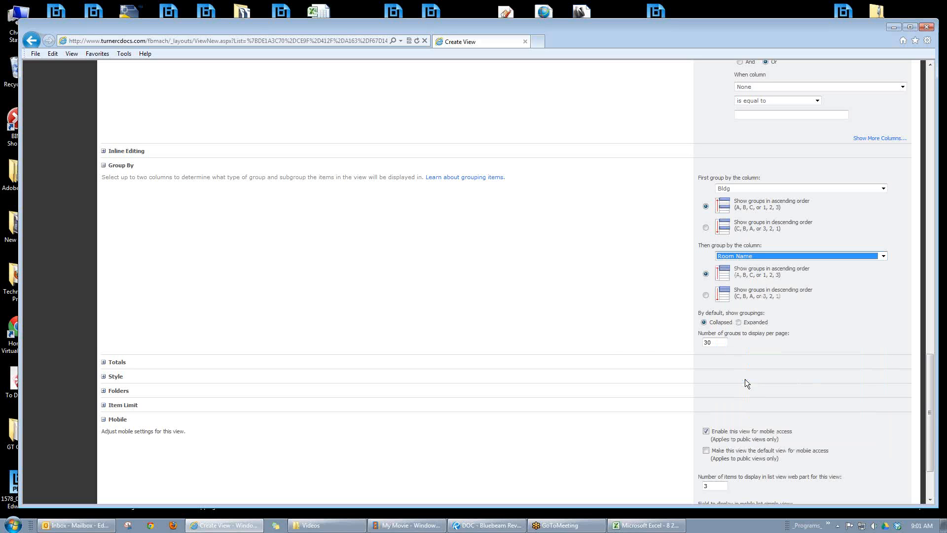
{"action": "left_click", "coordinate": [583, 298]}
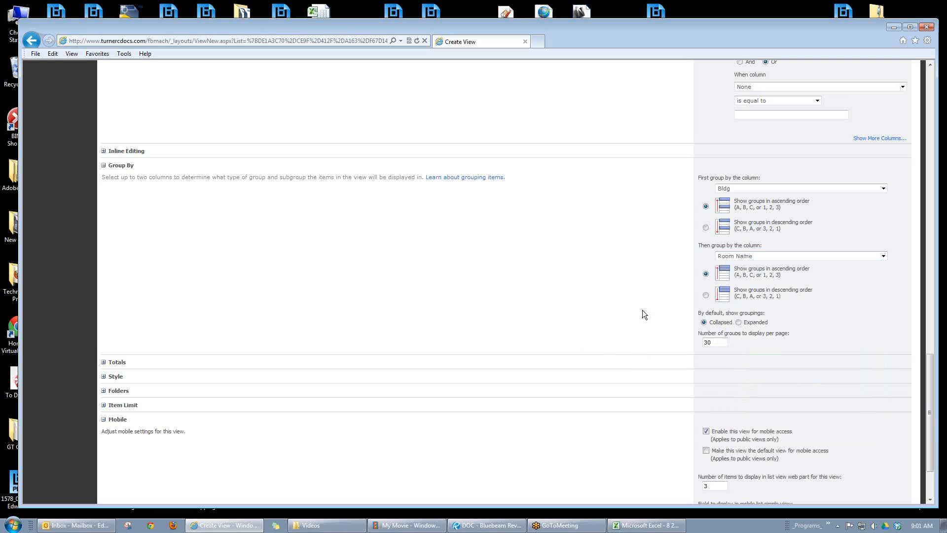
Step: Set the number of groups displayed per page to 100 and save the Material Check view
{"action": "left_click_drag", "start_coordinate": [723, 344], "coordinate": [682, 344]}
{"action": "type", "text": "100"}
{"action": "scroll", "coordinate": [602, 250], "scroll_direction": "down", "scroll_amount": 4}
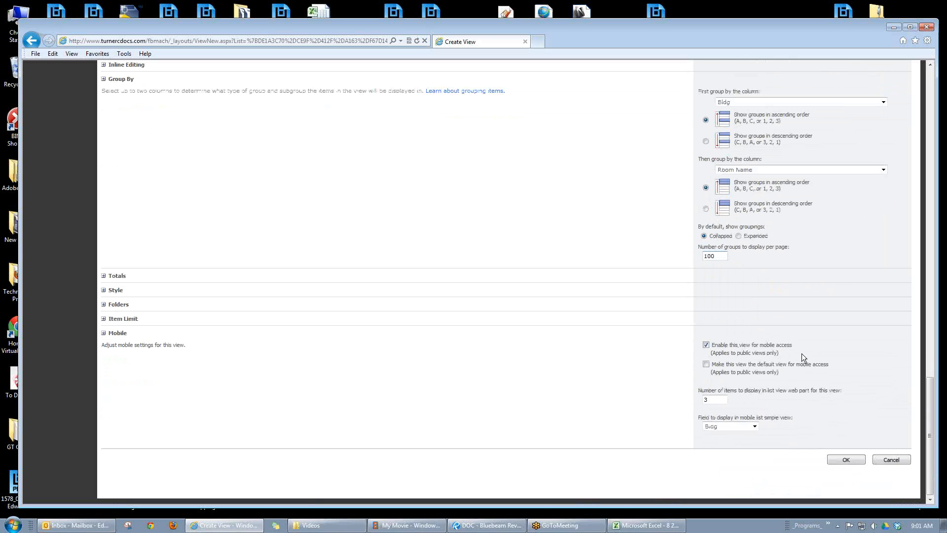
{"action": "left_click", "coordinate": [848, 460]}
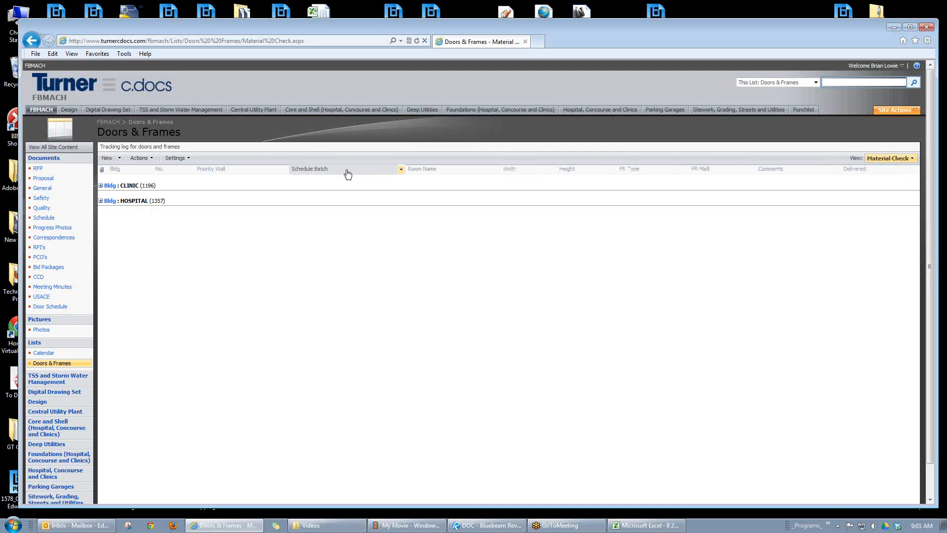
Step: Expand the CLINIC building group in the Material Check view to show its room name subgroups
{"action": "left_click", "coordinate": [101, 186]}
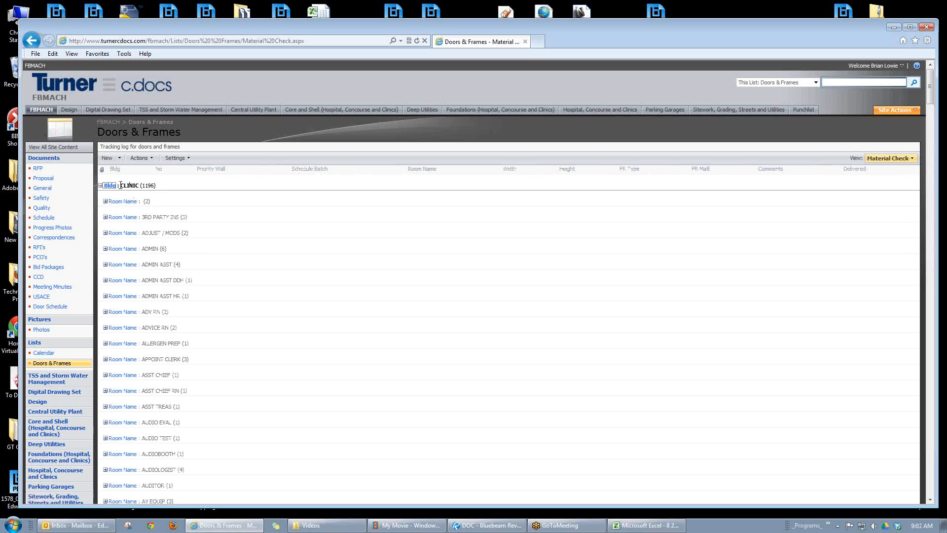
Step: Collapse and re-expand the CLINIC building group, then inspect the doors listed under its blank room name
{"action": "left_click", "coordinate": [101, 186]}
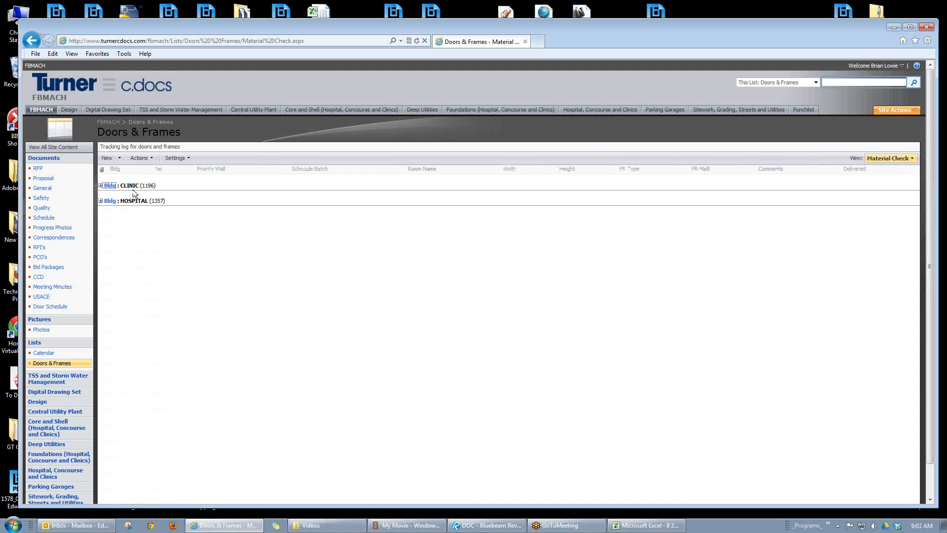
{"action": "left_click", "coordinate": [100, 185]}
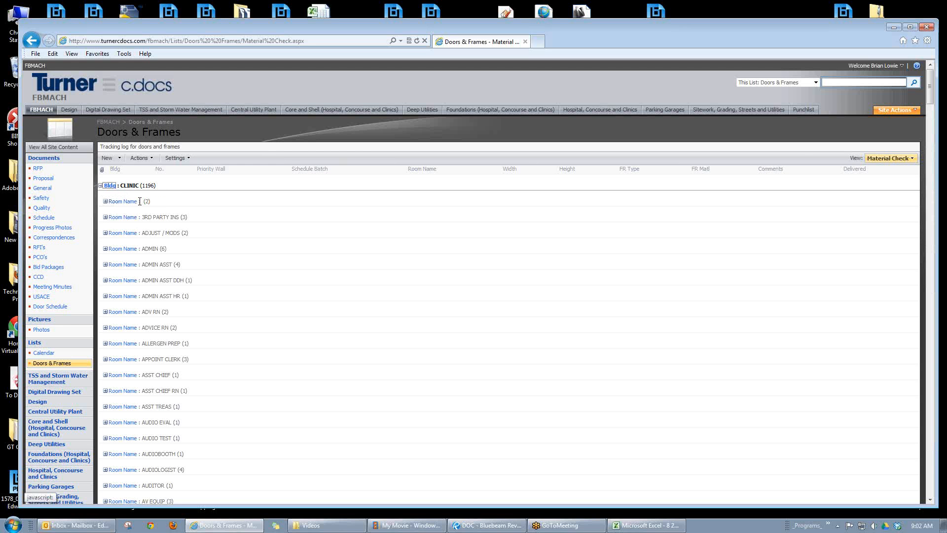
{"action": "left_click", "coordinate": [105, 201]}
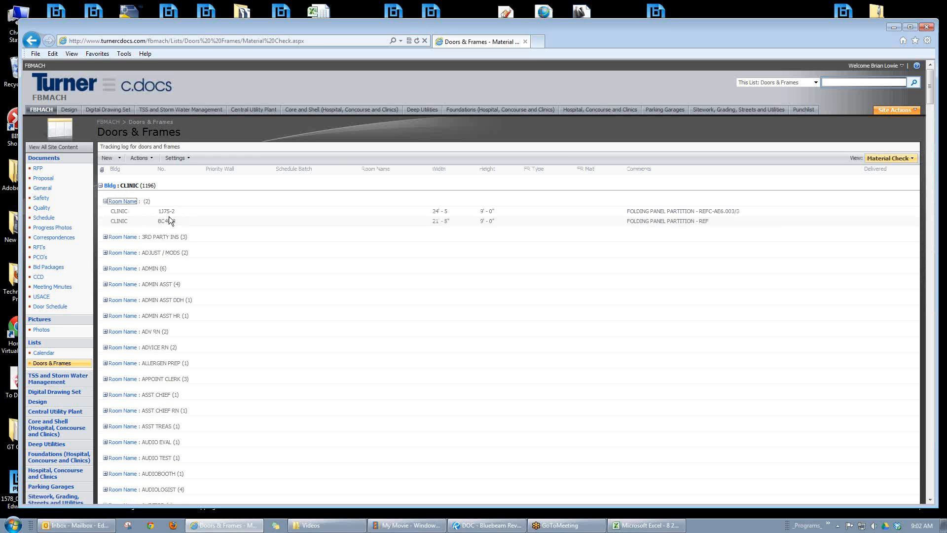
{"action": "left_click", "coordinate": [105, 201]}
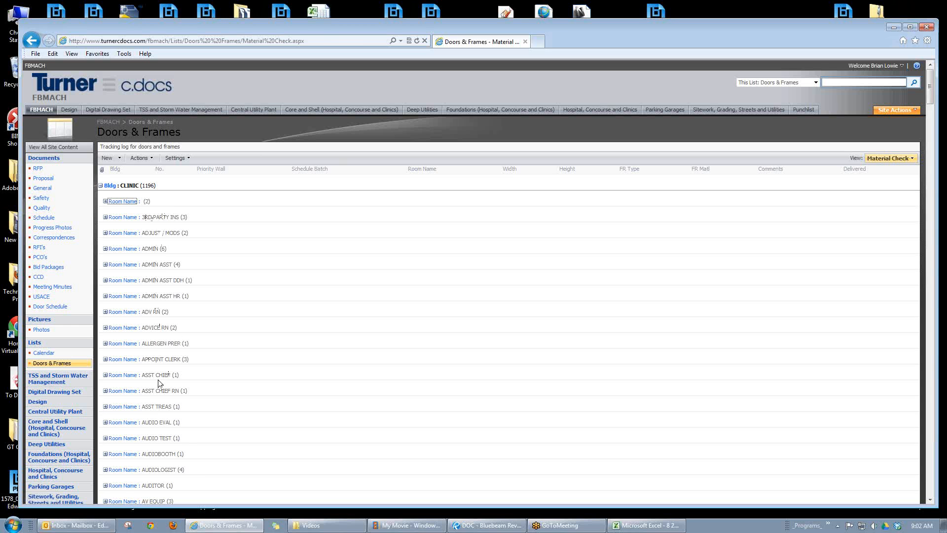
{"action": "scroll", "coordinate": [183, 325], "scroll_direction": "down", "scroll_amount": 3}
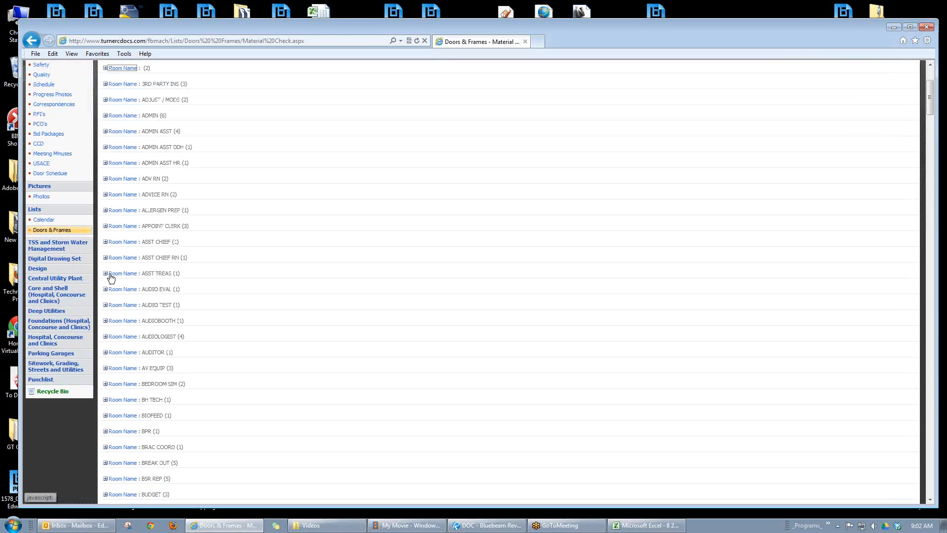
{"action": "scroll", "coordinate": [106, 283], "scroll_direction": "up", "scroll_amount": 3}
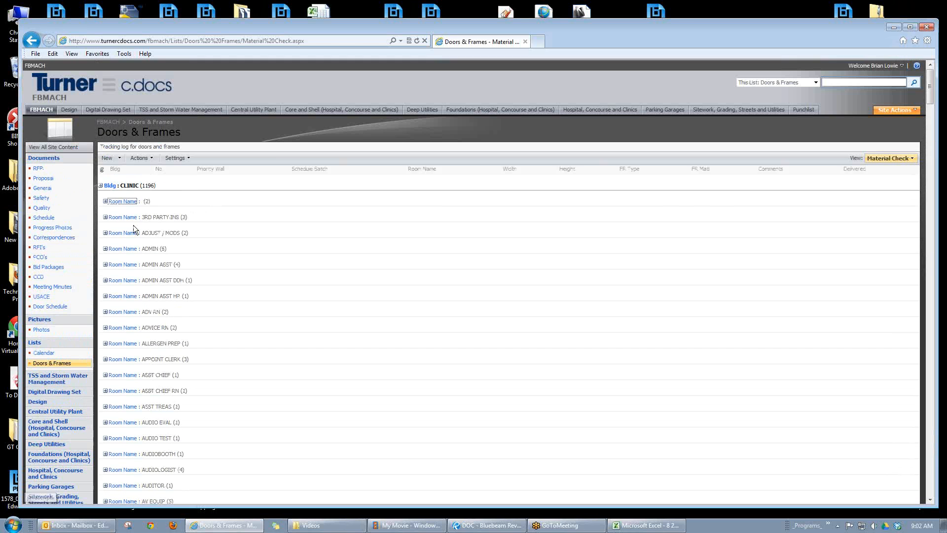
{"action": "left_click", "coordinate": [105, 201]}
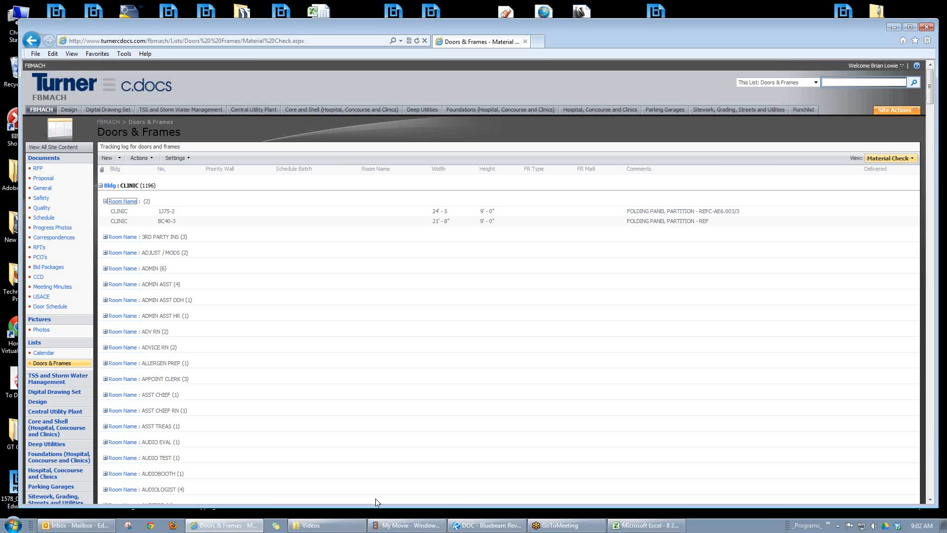
Step: Switch to the Excel door schedule, browse the NO. column's filter values without filtering, and return to the SharePoint list
{"action": "left_click", "coordinate": [643, 524]}
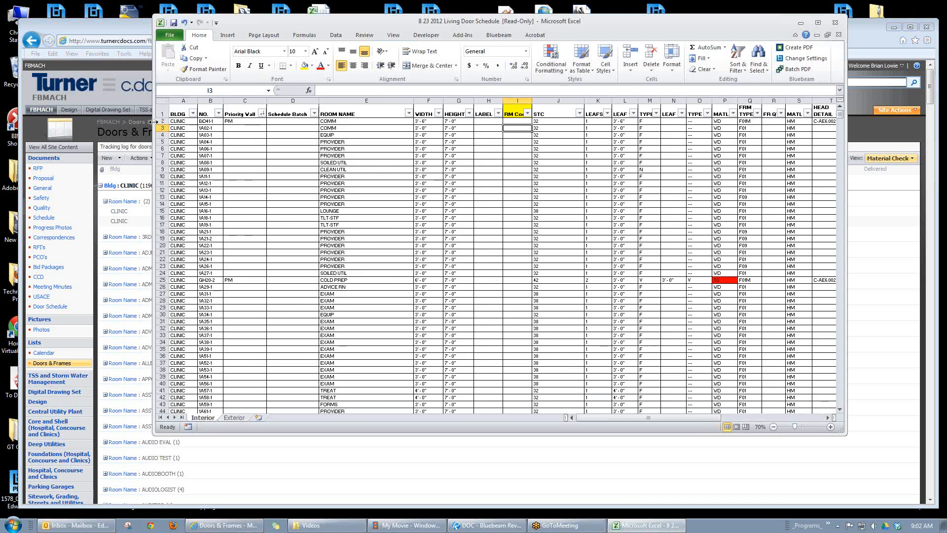
{"action": "left_click_drag", "start_coordinate": [153, 122], "coordinate": [251, 122]}
{"action": "left_click", "coordinate": [316, 113]}
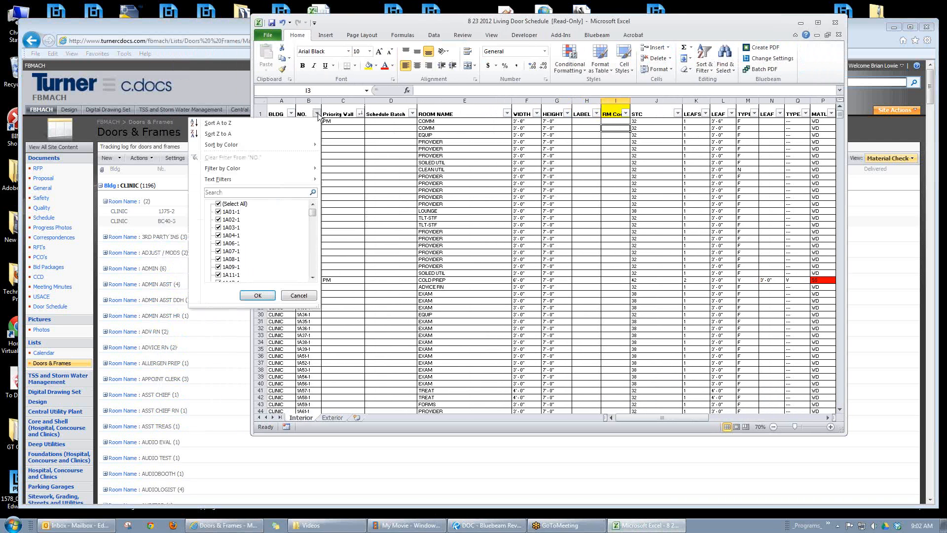
{"action": "left_click_drag", "start_coordinate": [311, 211], "coordinate": [312, 221]}
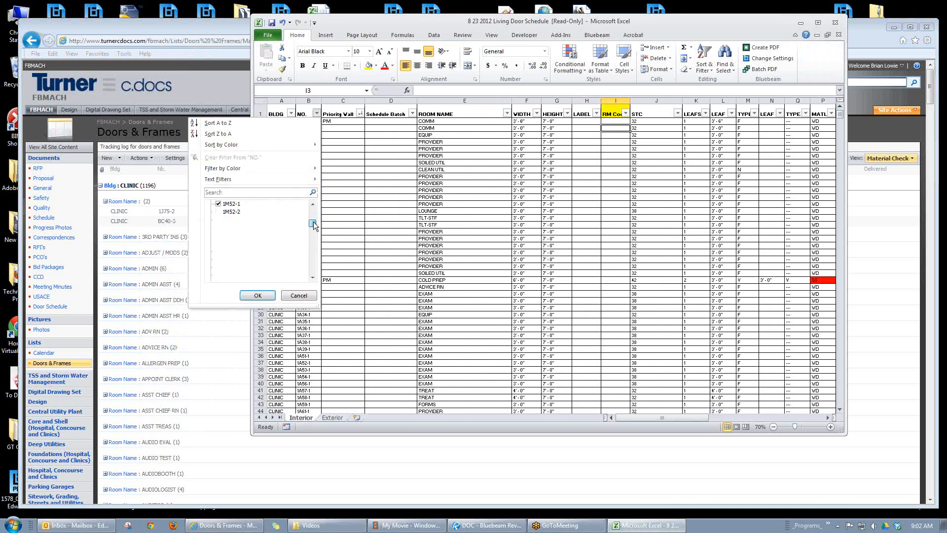
{"action": "left_click", "coordinate": [298, 295]}
{"action": "left_click", "coordinate": [208, 215]}
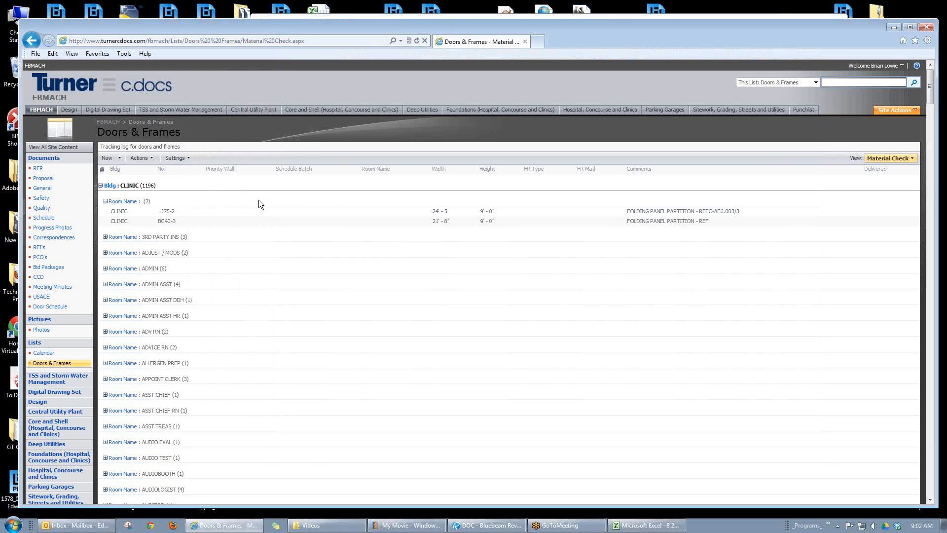
Step: Collapse the blank room name group and expand the EQUIP room group under CLINIC to review its doors
{"action": "left_click", "coordinate": [106, 201]}
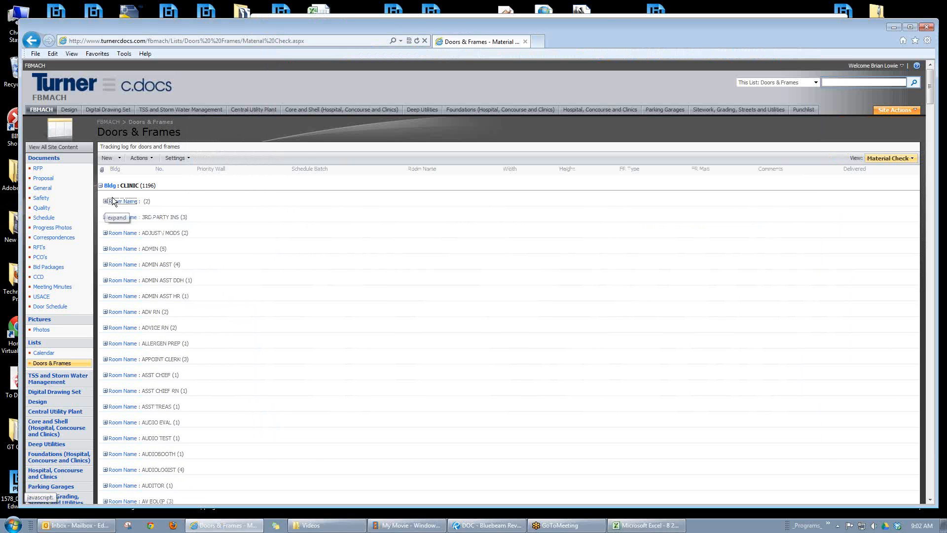
{"action": "scroll", "coordinate": [141, 321], "scroll_direction": "down", "scroll_amount": 15}
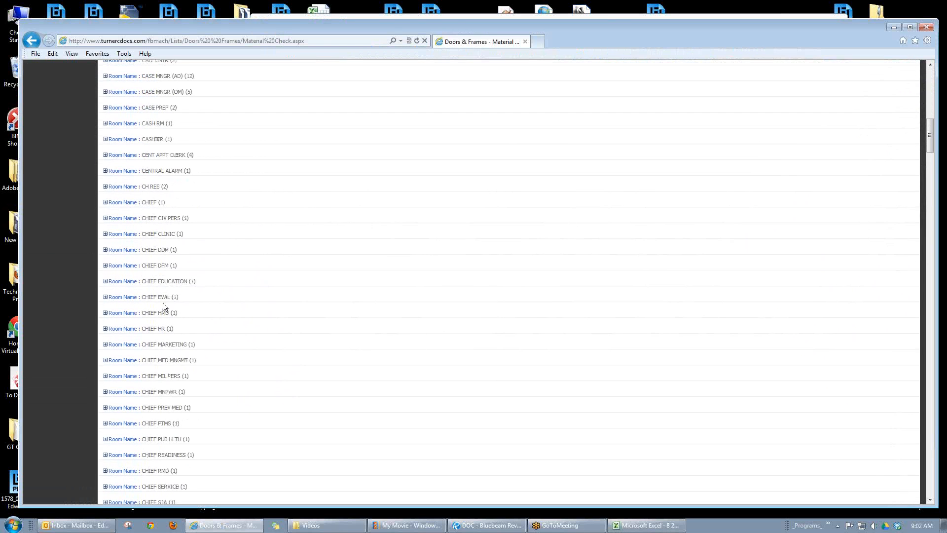
{"action": "scroll", "coordinate": [163, 302], "scroll_direction": "down", "scroll_amount": 20}
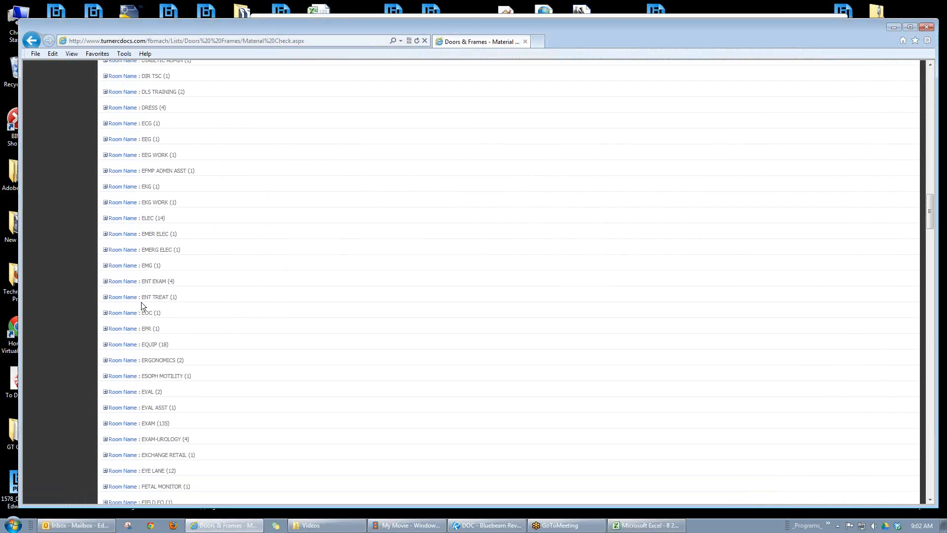
{"action": "left_click", "coordinate": [105, 344]}
{"action": "scroll", "coordinate": [210, 288], "scroll_direction": "down", "scroll_amount": 4}
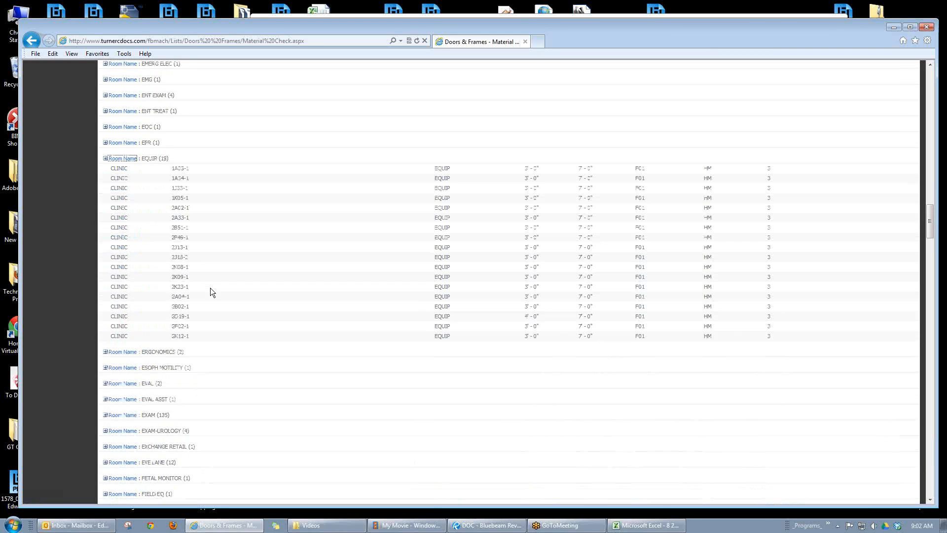
{"action": "scroll", "coordinate": [210, 292], "scroll_direction": "up", "scroll_amount": 1}
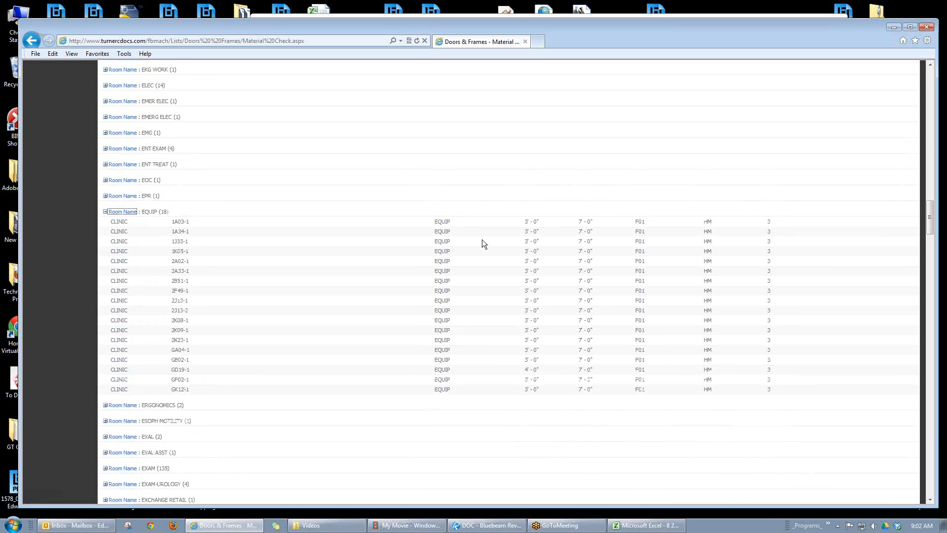
{"action": "scroll", "coordinate": [508, 244], "scroll_direction": "up", "scroll_amount": 10}
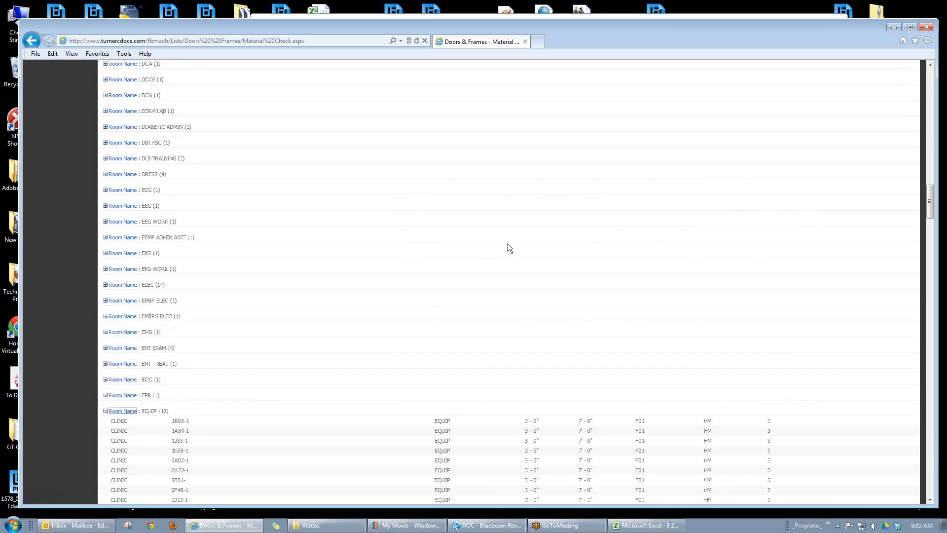
Step: Skim the CLINIC room name groups and collapse the CLINIC building group
{"action": "scroll", "coordinate": [509, 242], "scroll_direction": "up", "scroll_amount": 10}
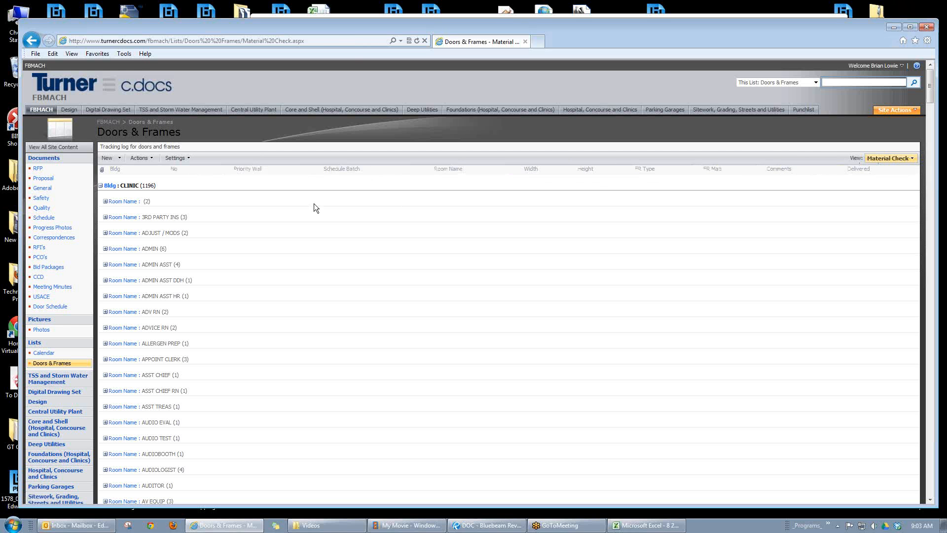
{"action": "scroll", "coordinate": [314, 204], "scroll_direction": "down", "scroll_amount": 10}
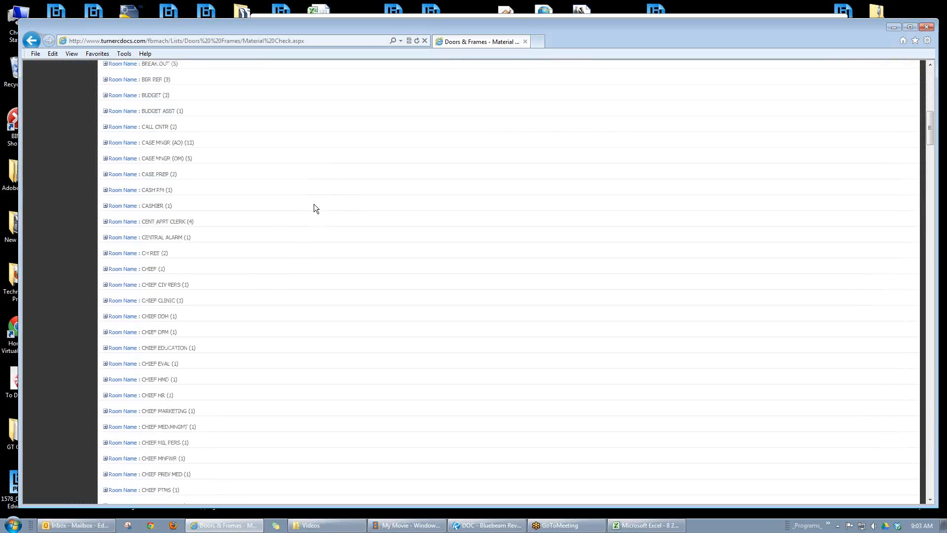
{"action": "scroll", "coordinate": [316, 203], "scroll_direction": "up", "scroll_amount": 10}
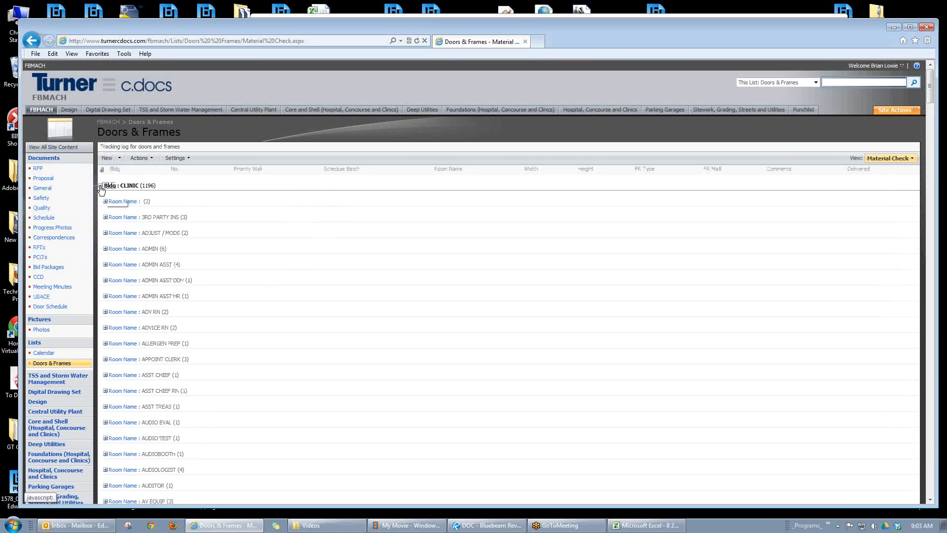
{"action": "left_click", "coordinate": [101, 187]}
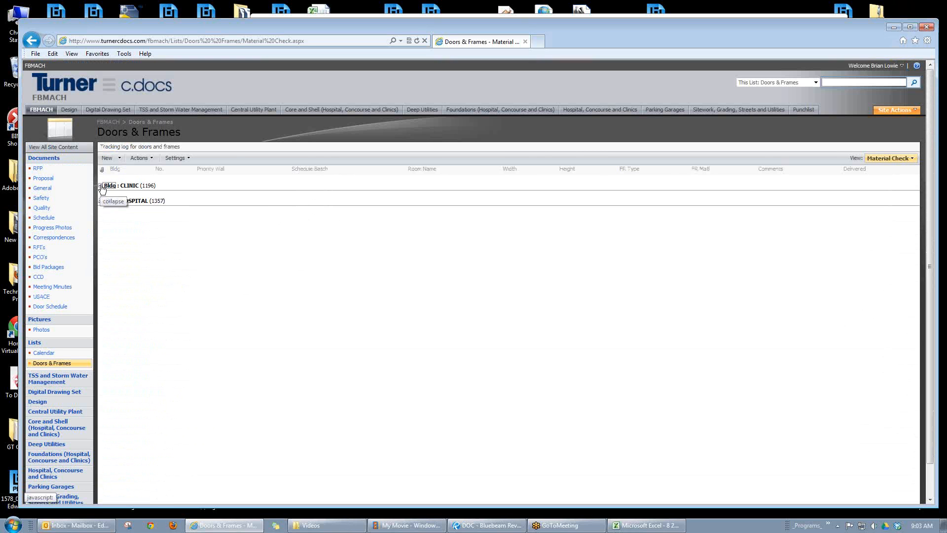
Step: Change the list to the All Items view and expand the 3RD PARTY INS room group under CLINIC
{"action": "left_click", "coordinate": [898, 159]}
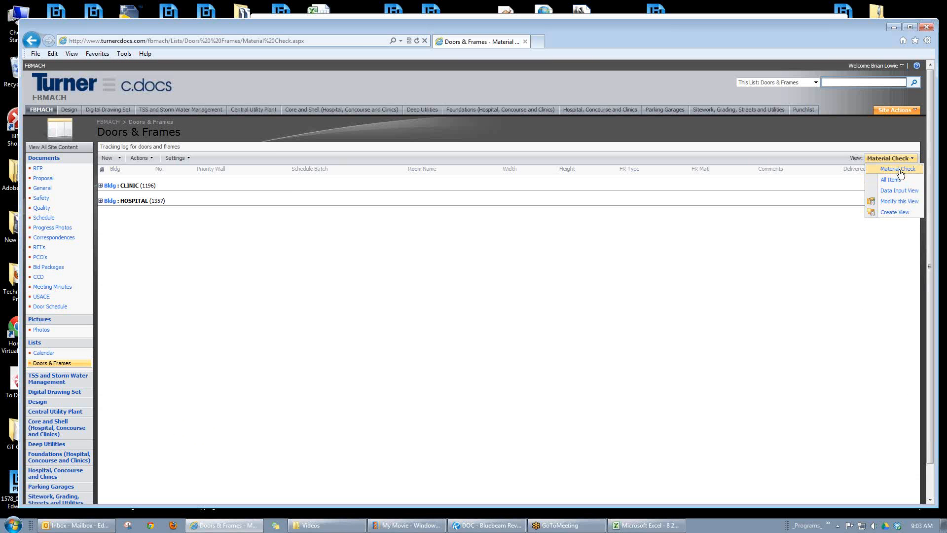
{"action": "left_click", "coordinate": [889, 180]}
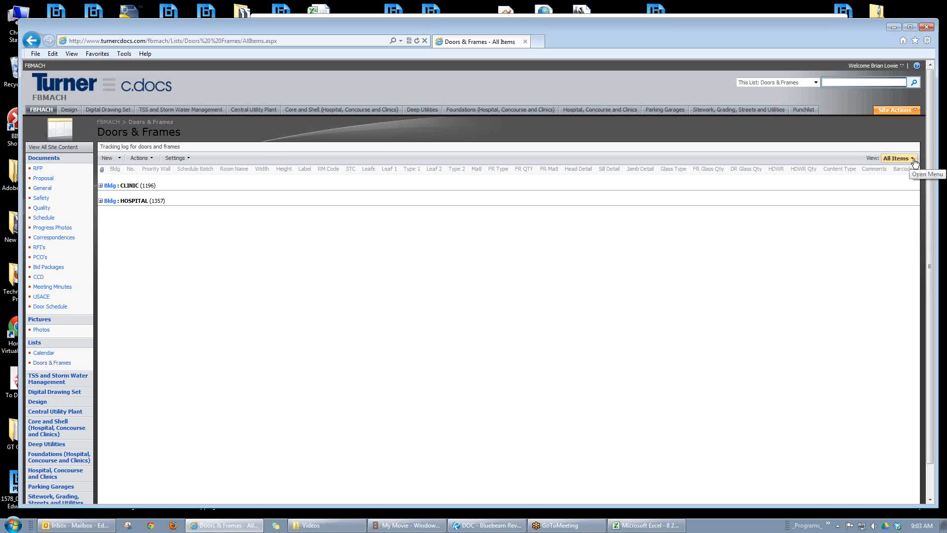
{"action": "left_click", "coordinate": [100, 186]}
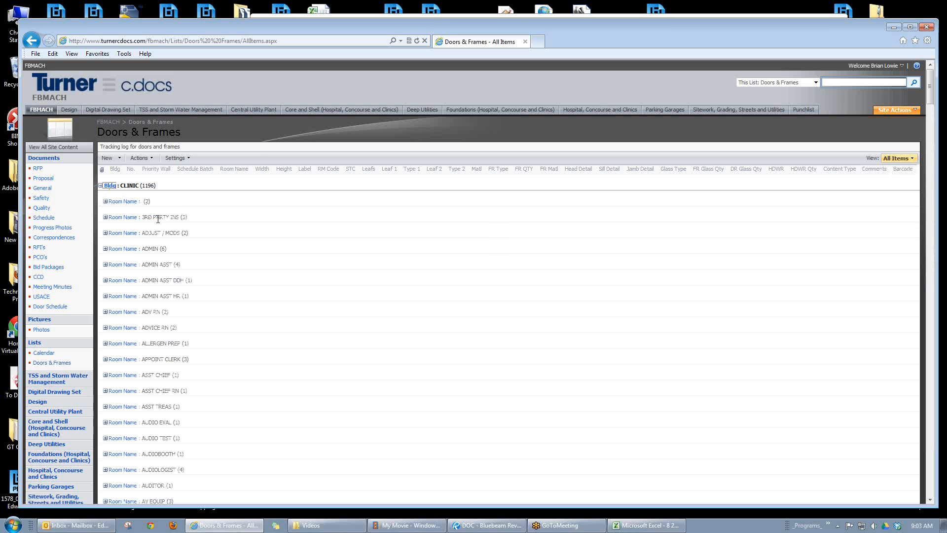
{"action": "left_click", "coordinate": [105, 217]}
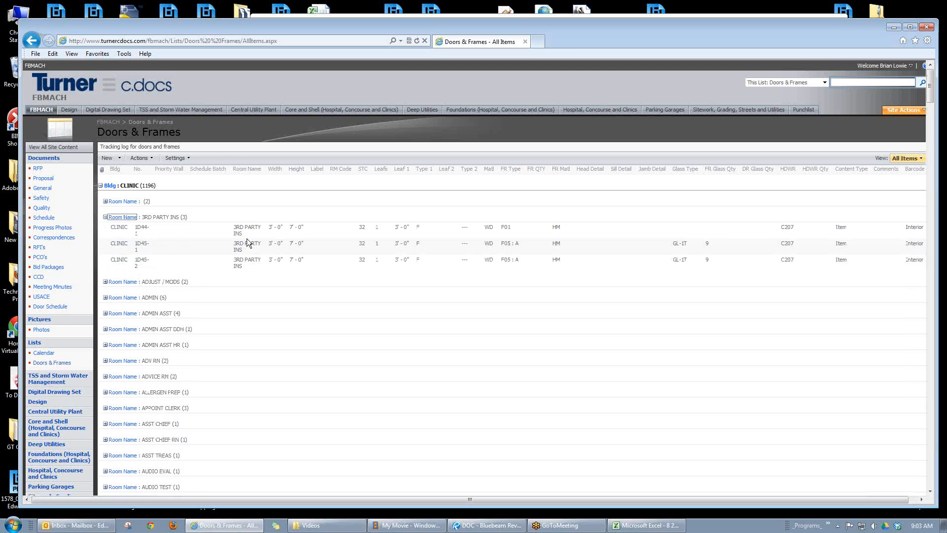
Step: Highlight the first 3RD PARTY INS door's row to review all its columns, then collapse the room and CLINIC groups
{"action": "left_click", "coordinate": [118, 229]}
{"action": "left_click_drag", "start_coordinate": [112, 227], "coordinate": [858, 230]}
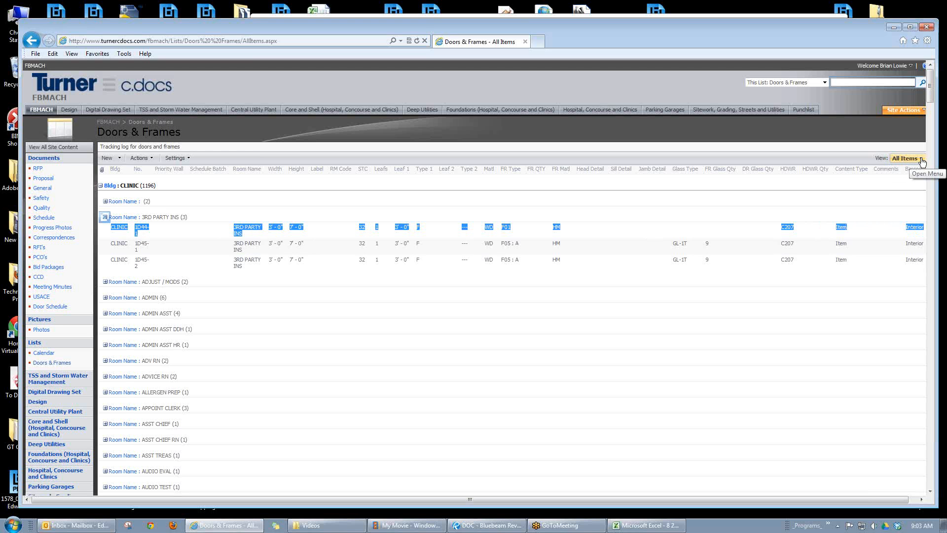
{"action": "left_click", "coordinate": [558, 240]}
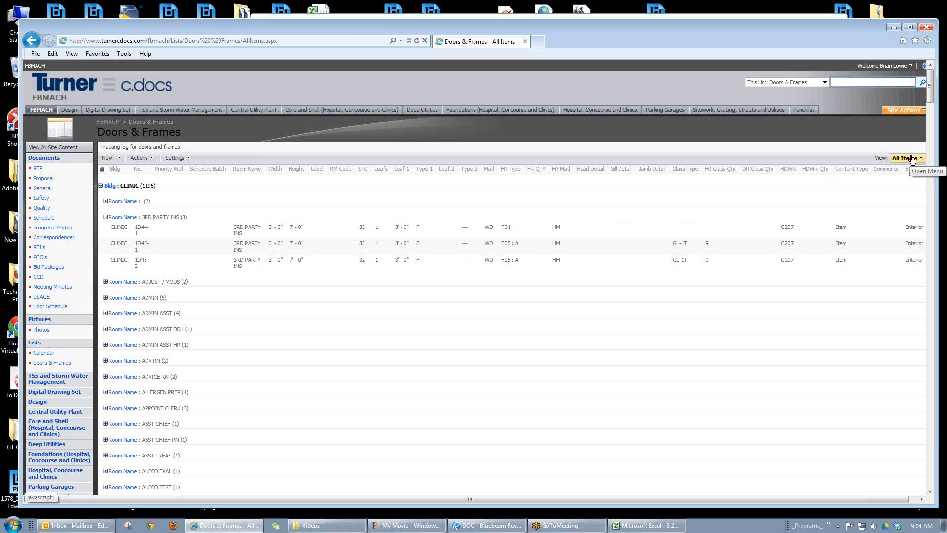
{"action": "left_click", "coordinate": [105, 218]}
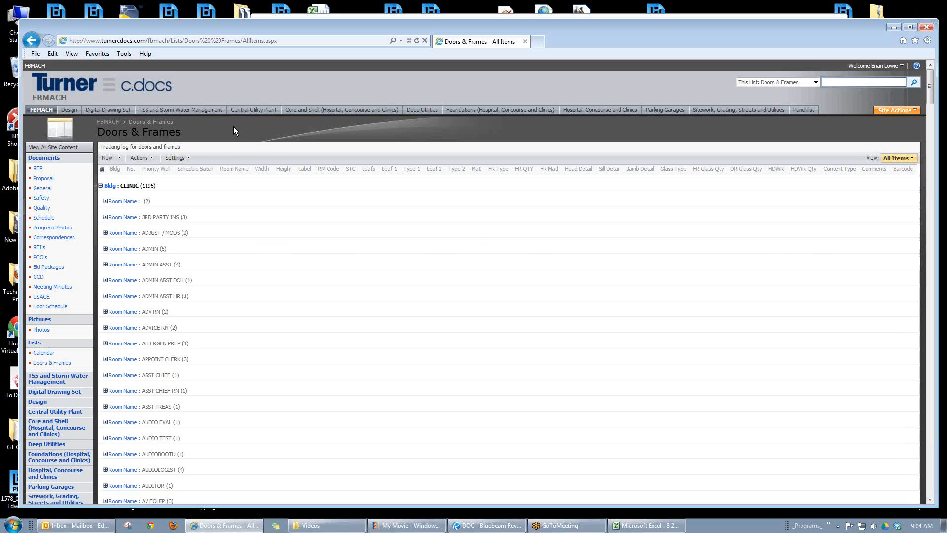
{"action": "left_click", "coordinate": [100, 186]}
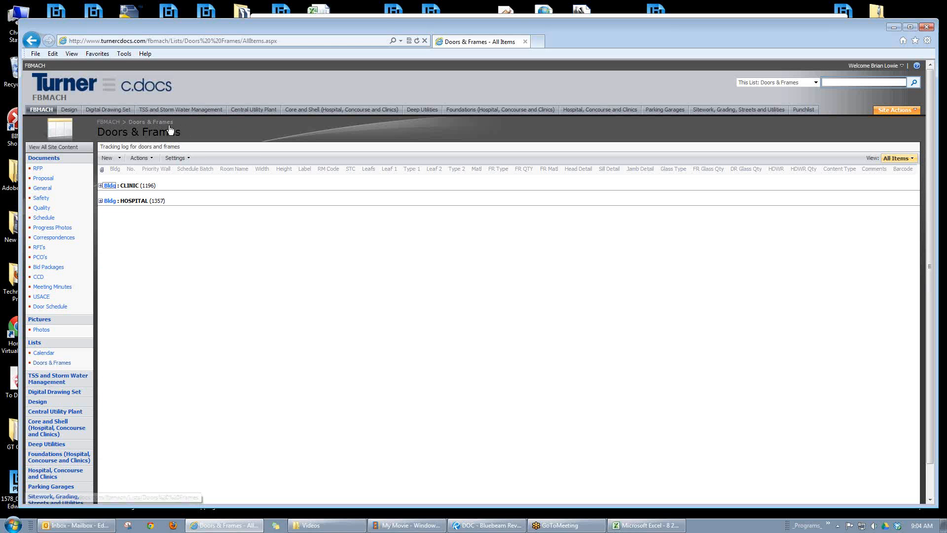
Step: Open the Site Settings from the FBMACH home page and copy the Mobile Site URL
{"action": "left_click", "coordinate": [48, 101]}
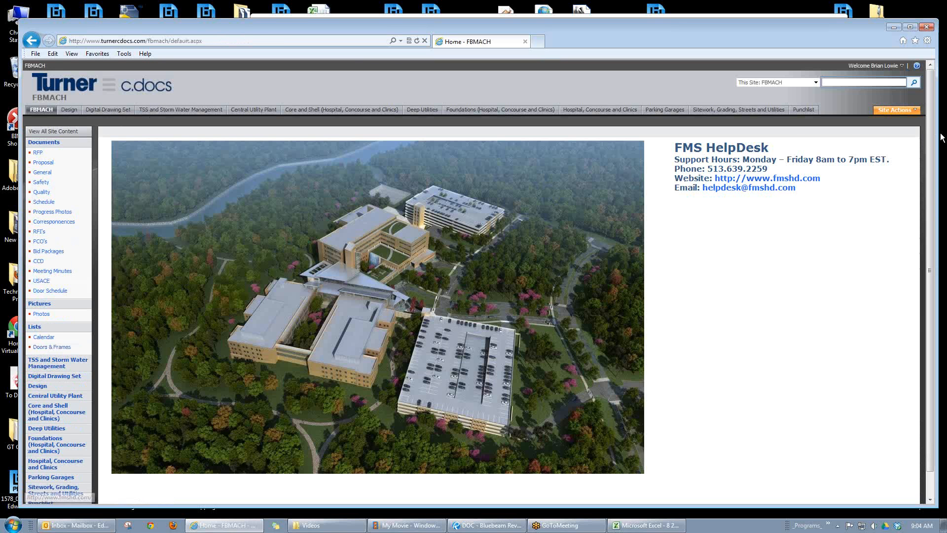
{"action": "left_click", "coordinate": [907, 111]}
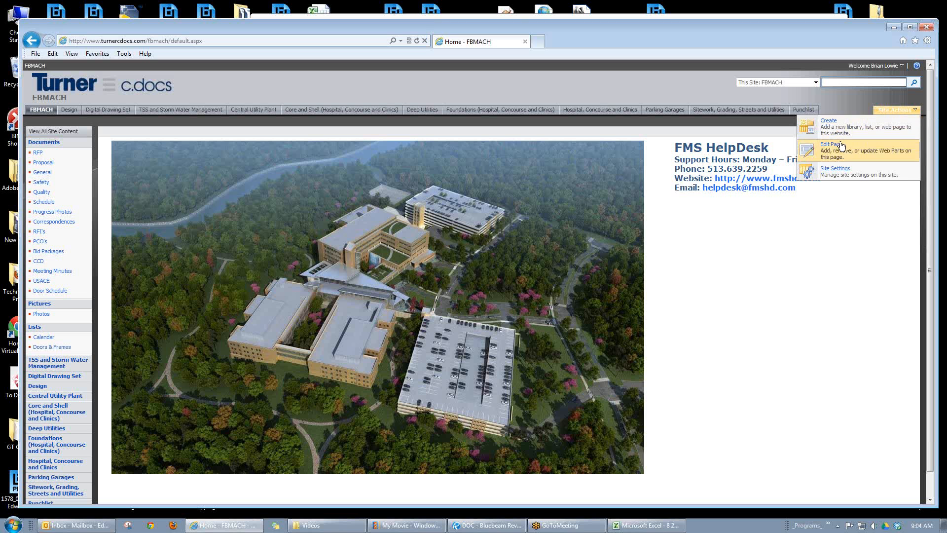
{"action": "left_click", "coordinate": [834, 176]}
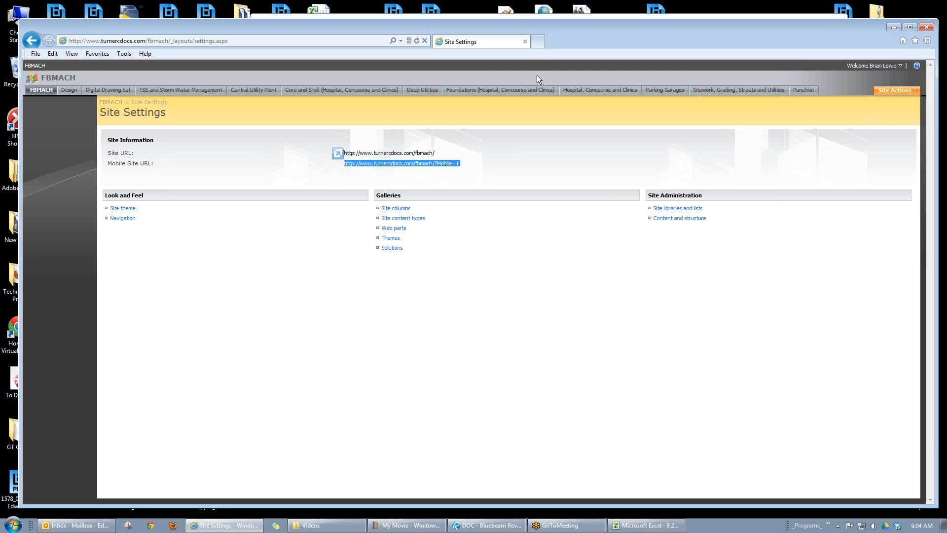
Step: Load the copied Mobile Site URL in a new browser tab and open the mobile site's Search page
{"action": "left_click", "coordinate": [536, 42]}
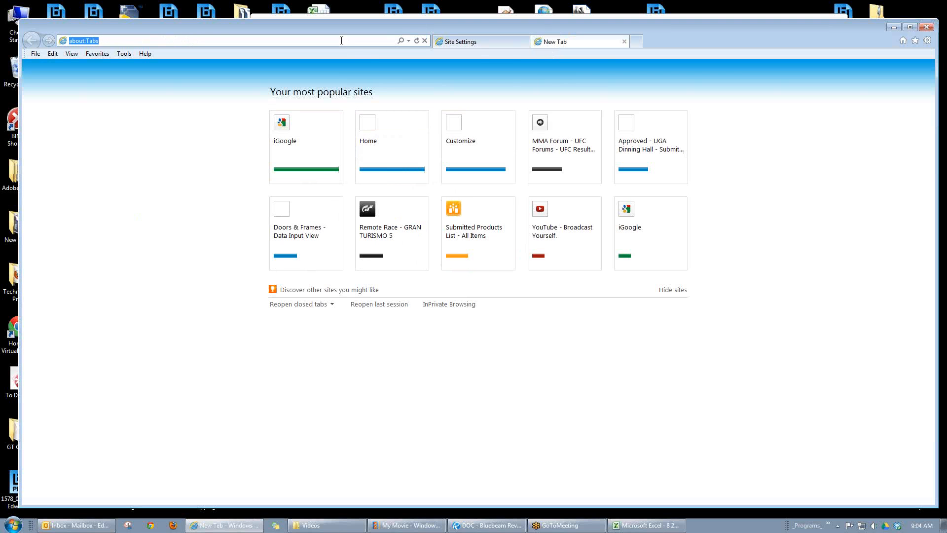
{"action": "left_click", "coordinate": [120, 42]}
{"action": "type", "text": "http://www.turnerdocs.com/fbmach/?Mobile=1"}
{"action": "key", "text": "Return"}
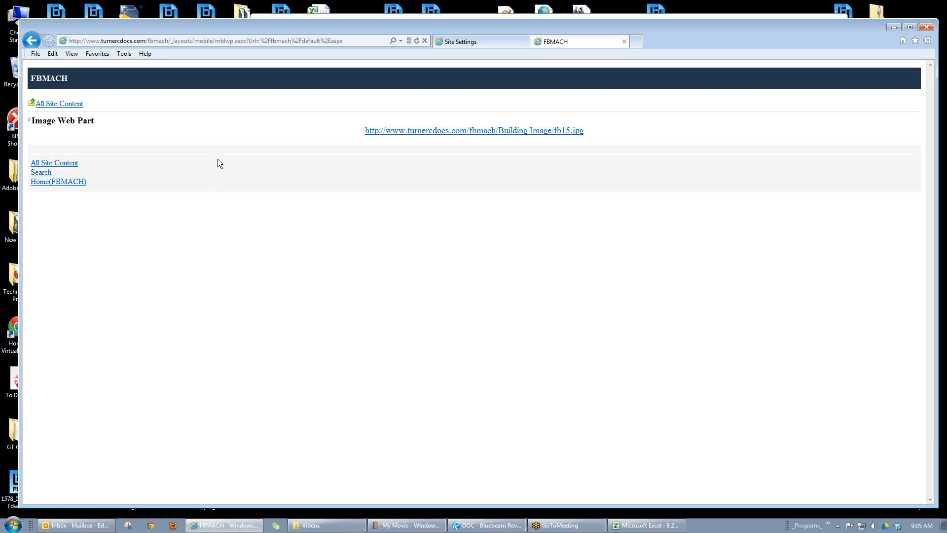
{"action": "left_click", "coordinate": [41, 174]}
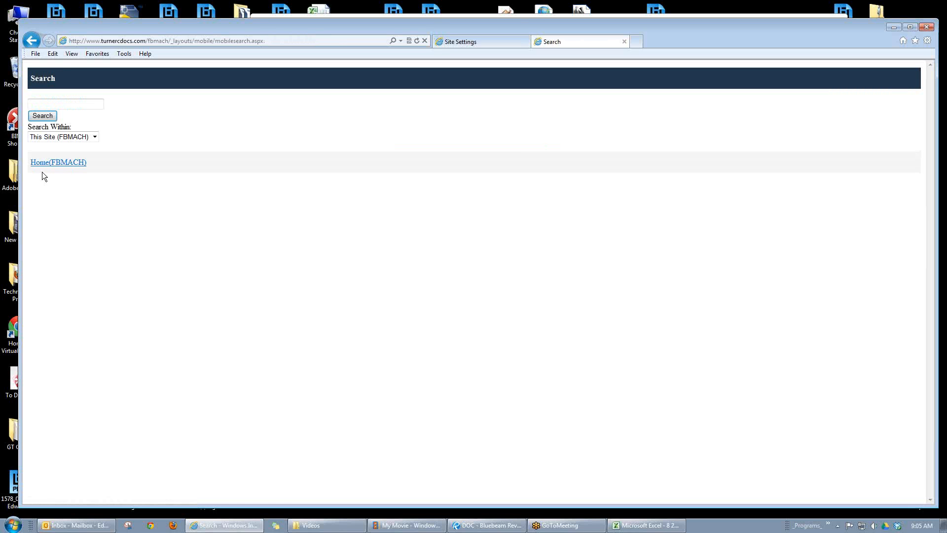
Step: Search the mobile site for 1234 within This Site (FBMACH)
{"action": "left_click", "coordinate": [73, 103]}
{"action": "type", "text": "1234"}
{"action": "left_click", "coordinate": [49, 116]}
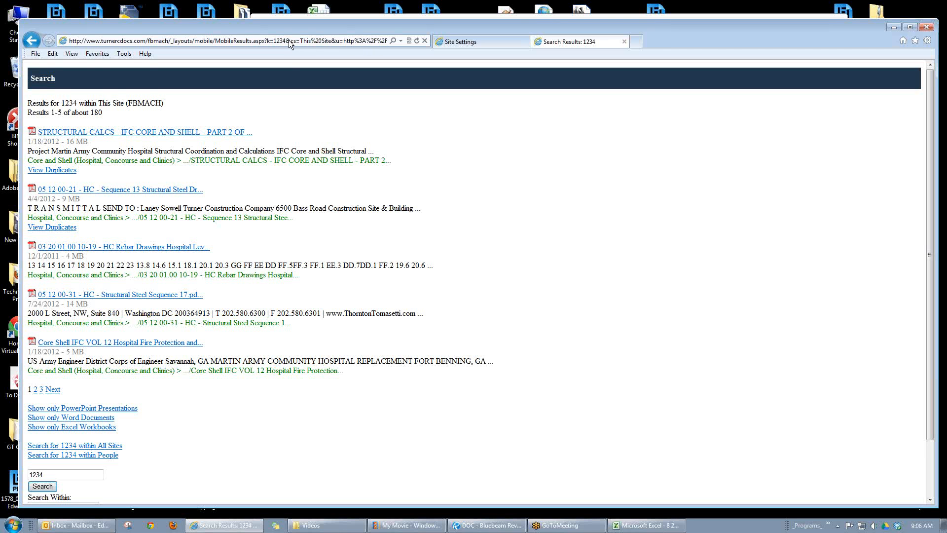
Step: Copy the search results page's URL from its beginning through "k=1234", leaving out the "&cs" part and everything after it
{"action": "left_click", "coordinate": [356, 40]}
{"action": "left_click_drag", "start_coordinate": [334, 39], "coordinate": [281, 40]}
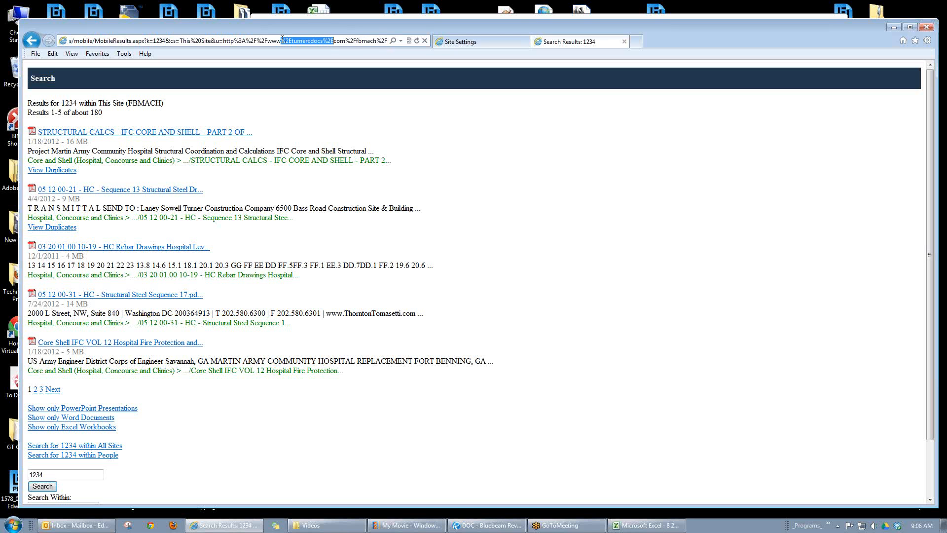
{"action": "left_click", "coordinate": [165, 41]}
{"action": "left_click_drag", "start_coordinate": [165, 40], "coordinate": [69, 41]}
{"action": "key", "text": "ctrl+c"}
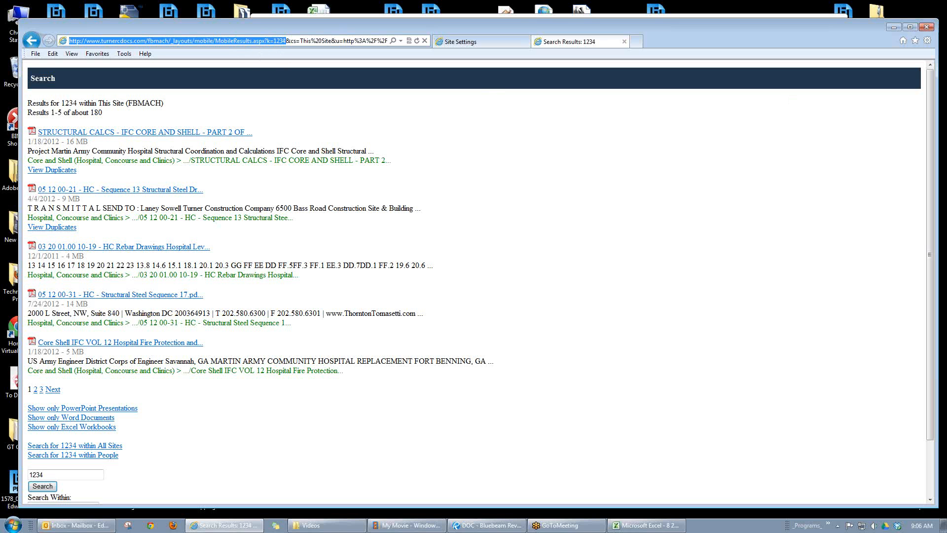
Step: Start a new Outlook email addressed to the sender's own account and paste the shortened search URL into the body
{"action": "key", "text": "ctrl+n"}
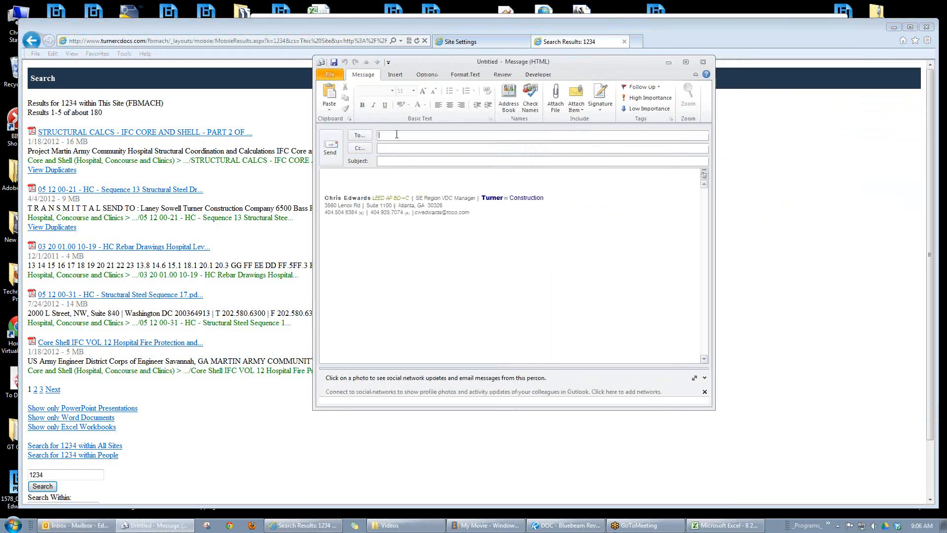
{"action": "type", "text": "cw"}
{"action": "key", "text": "Return"}
{"action": "left_click", "coordinate": [343, 177]}
{"action": "key", "text": "ctrl+v"}
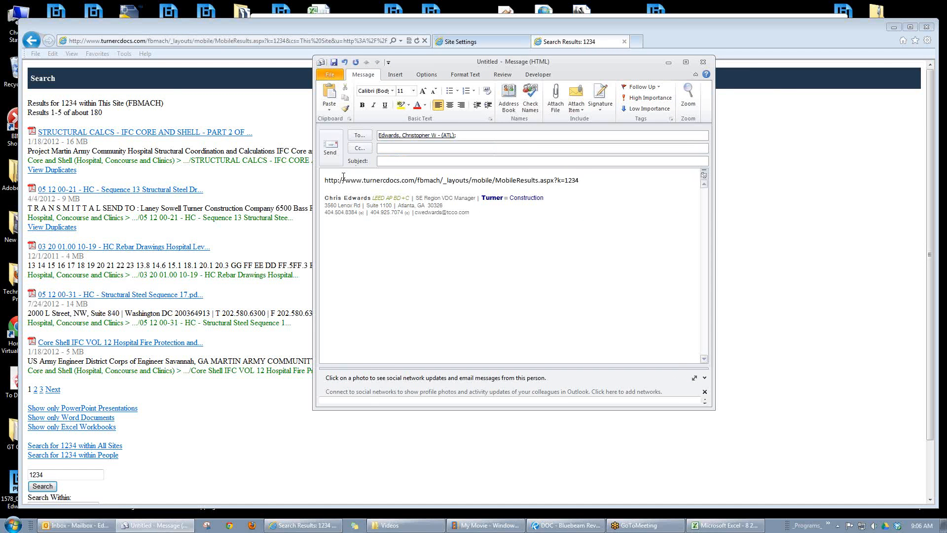
Step: Add the colleague as a Cc recipient and enter the subject "Zbar search url"
{"action": "left_click", "coordinate": [445, 148]}
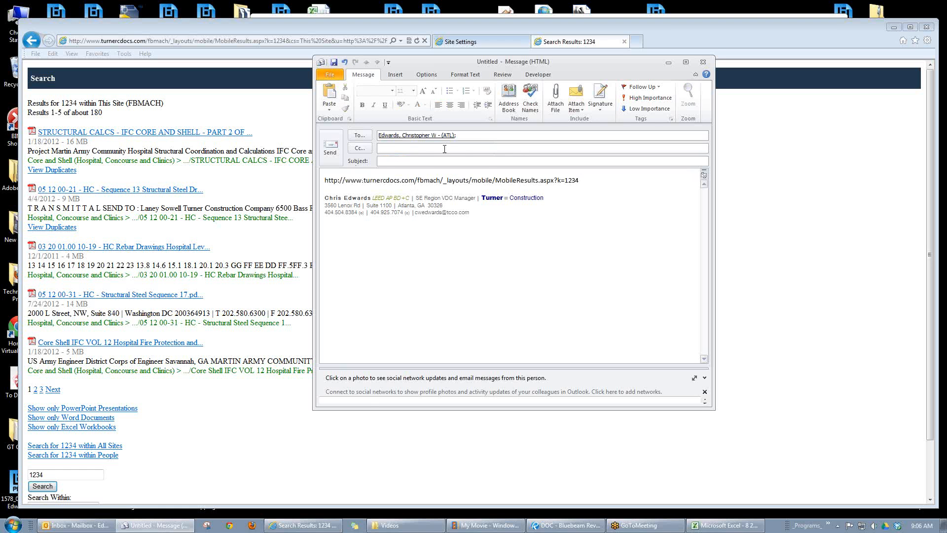
{"action": "type", "text": "rg"}
{"action": "key", "text": "Return"}
{"action": "left_click", "coordinate": [393, 161]}
{"action": "type", "text": "Zbar search "}
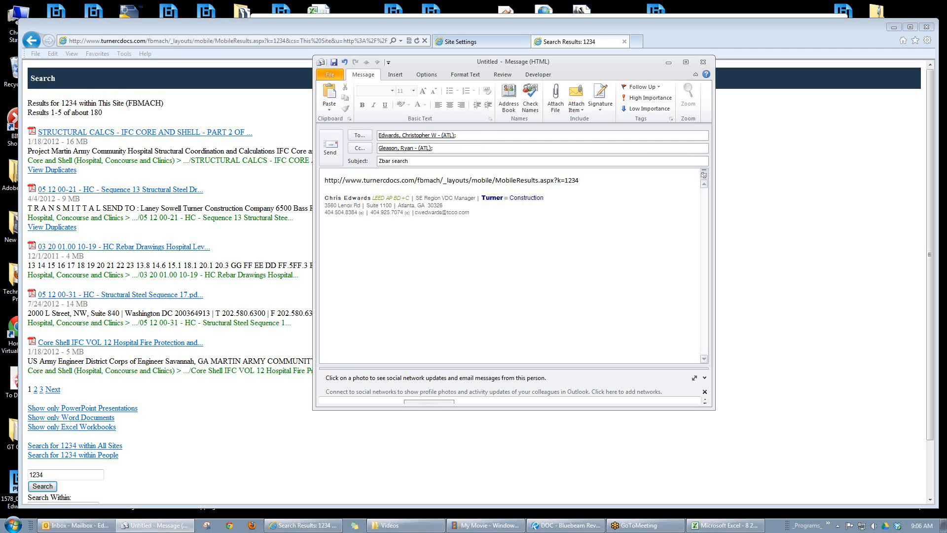
{"action": "type", "text": "url"}
{"action": "left_click", "coordinate": [596, 184]}
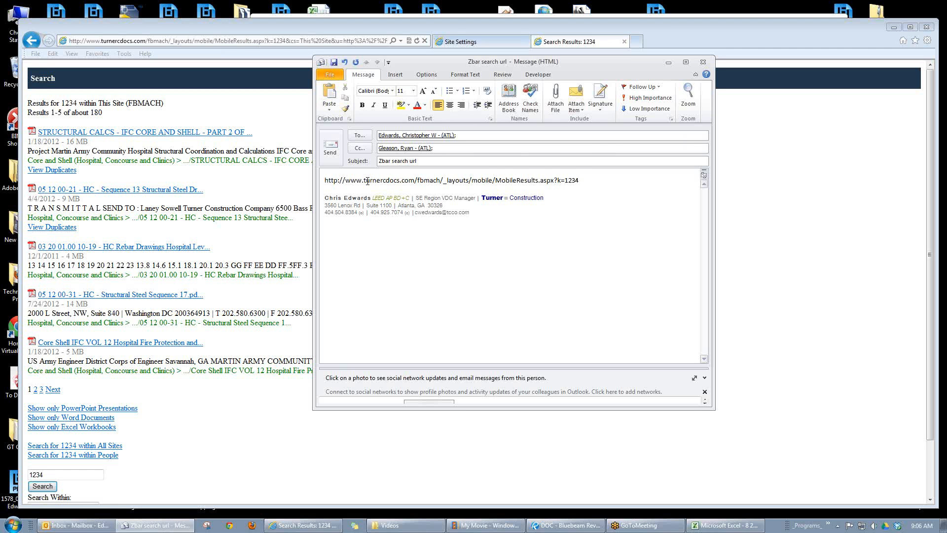
Step: Highlight the site path and the 1234 search value in the pasted URL, then send the email
{"action": "left_click_drag", "start_coordinate": [363, 181], "coordinate": [485, 184]}
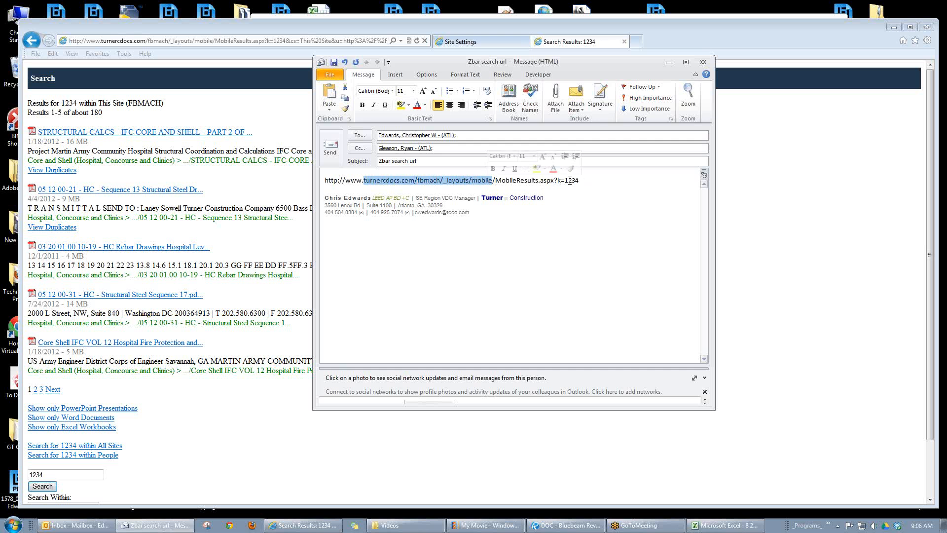
{"action": "left_click_drag", "start_coordinate": [565, 180], "coordinate": [584, 183]}
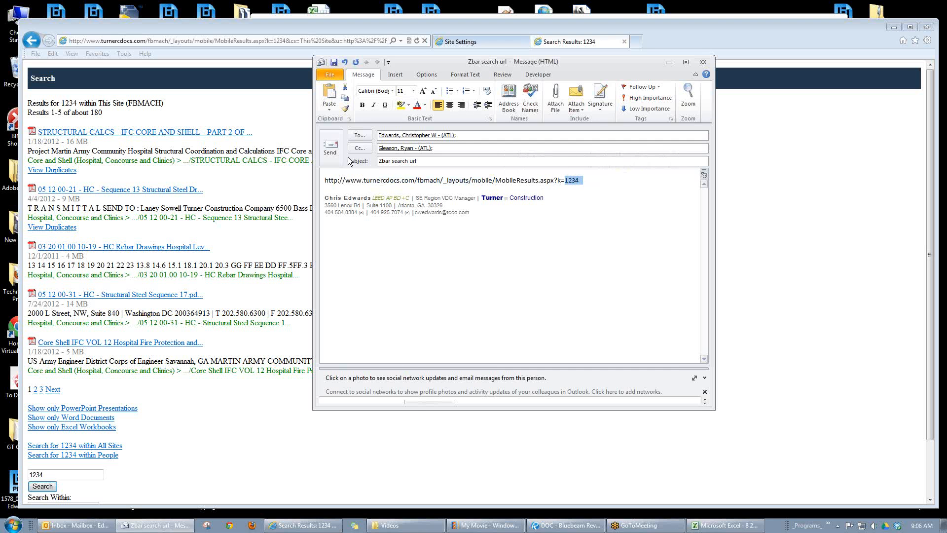
{"action": "left_click", "coordinate": [331, 147]}
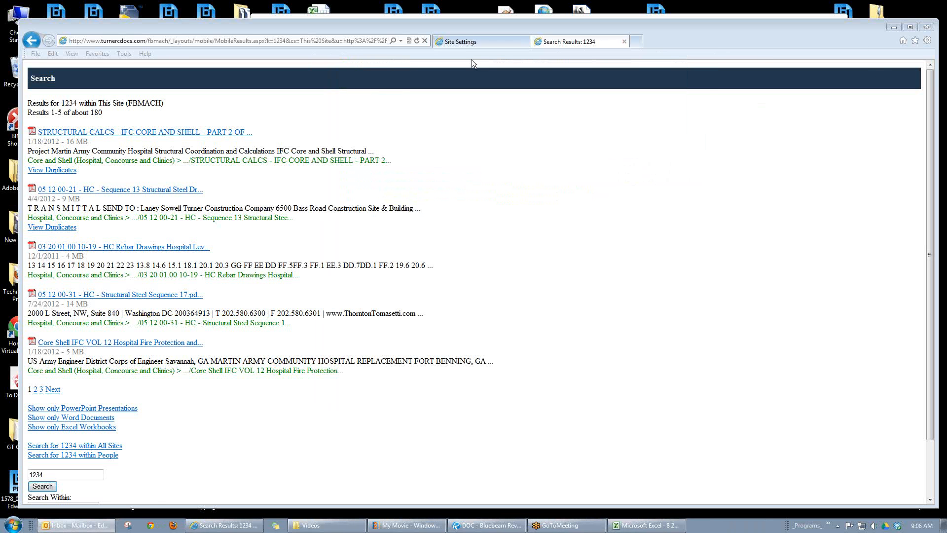
Step: Switch to Windows Explorer, browse to BIM > Bar Code Tracking, and open the "SharePoint and iPhone Barcode Scanner - Tutorial v2" PDF
{"action": "left_click", "coordinate": [486, 41]}
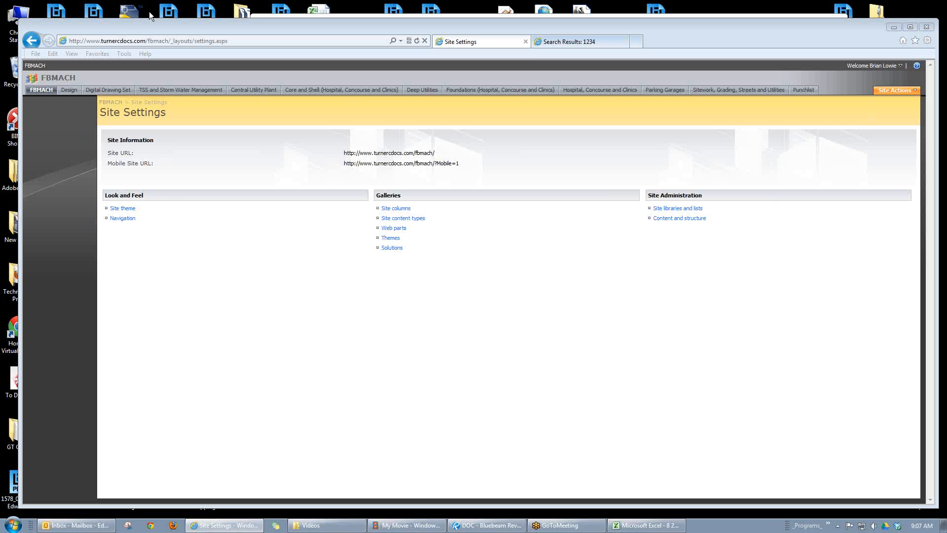
{"action": "left_click", "coordinate": [316, 529]}
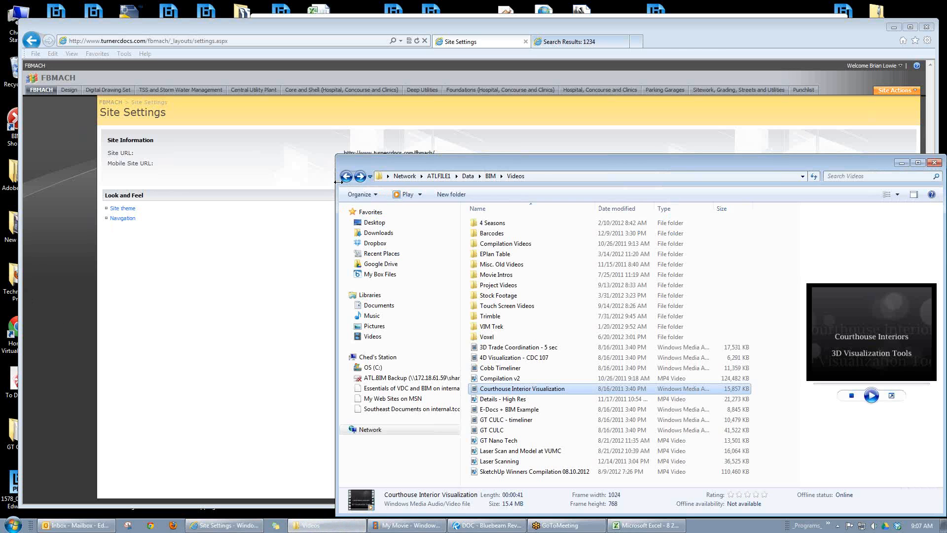
{"action": "left_click", "coordinate": [490, 176]}
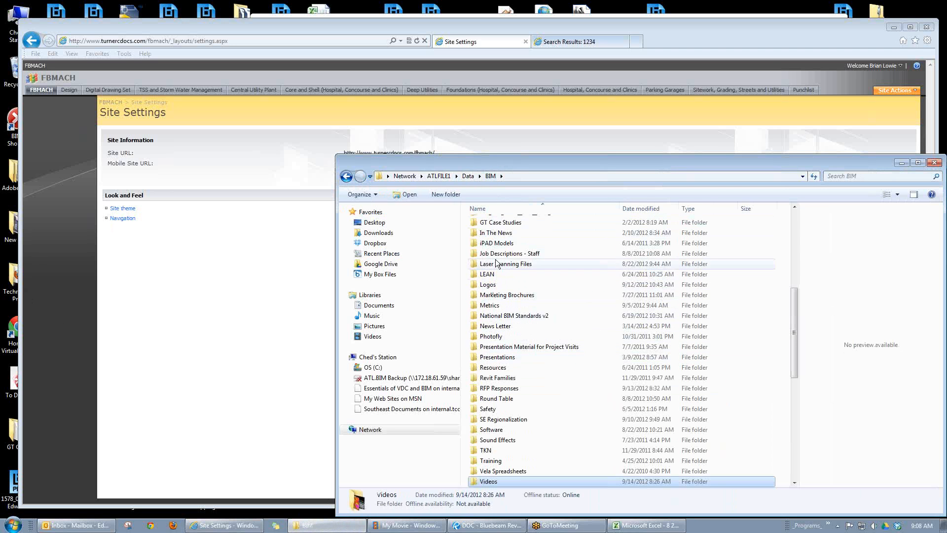
{"action": "scroll", "coordinate": [495, 259], "scroll_direction": "up", "scroll_amount": 8}
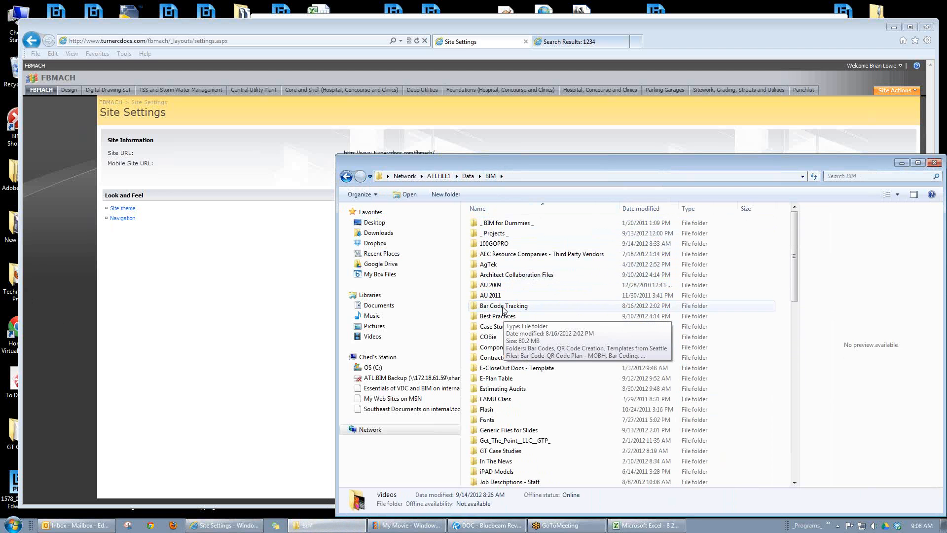
{"action": "double_click", "coordinate": [503, 307]}
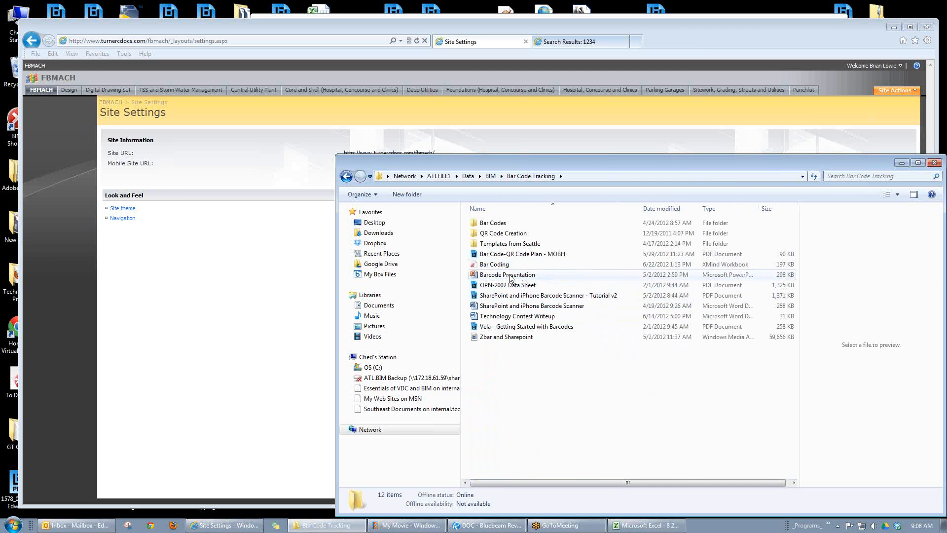
{"action": "left_click", "coordinate": [510, 295]}
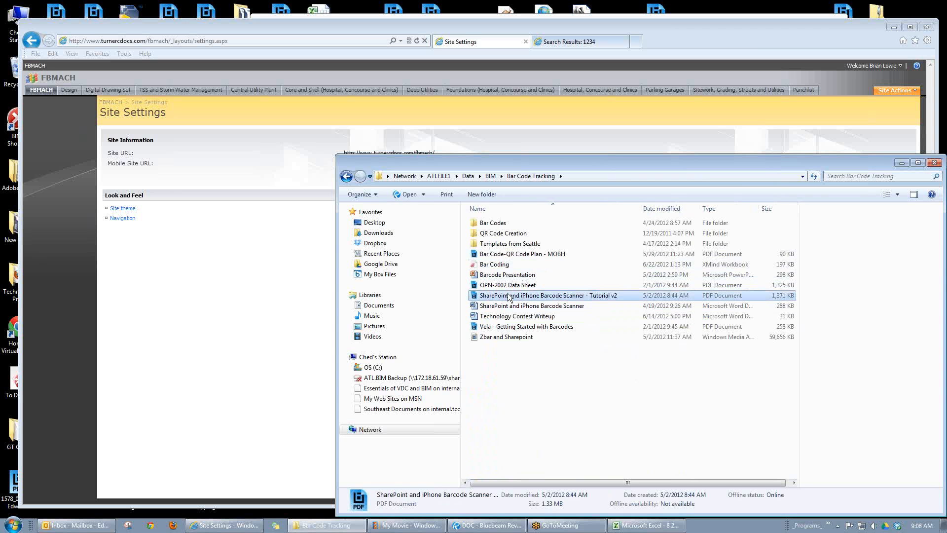
{"action": "double_click", "coordinate": [496, 296]}
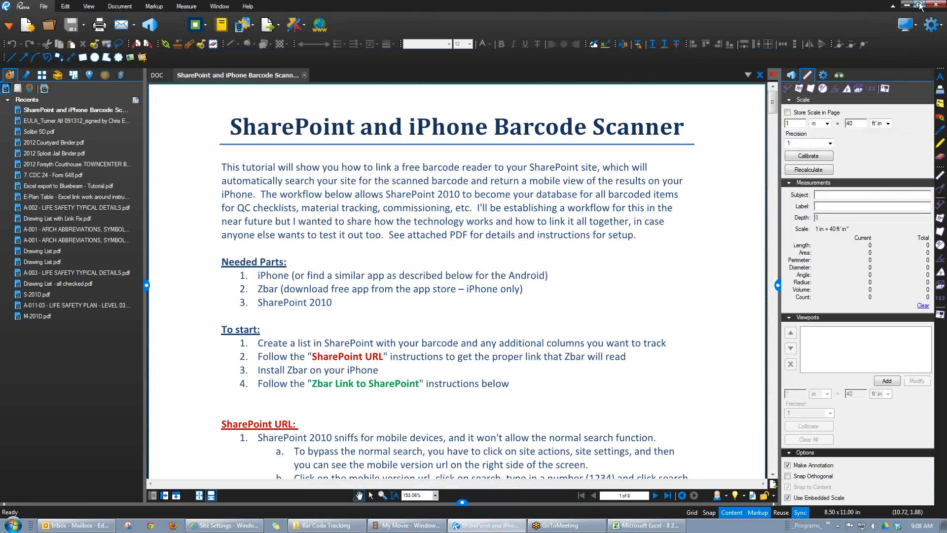
Step: Restore the Bluebeam Revu window to a smaller size, reposition it, collapse the measurement panel, and widen the window for reading
{"action": "left_click", "coordinate": [920, 6]}
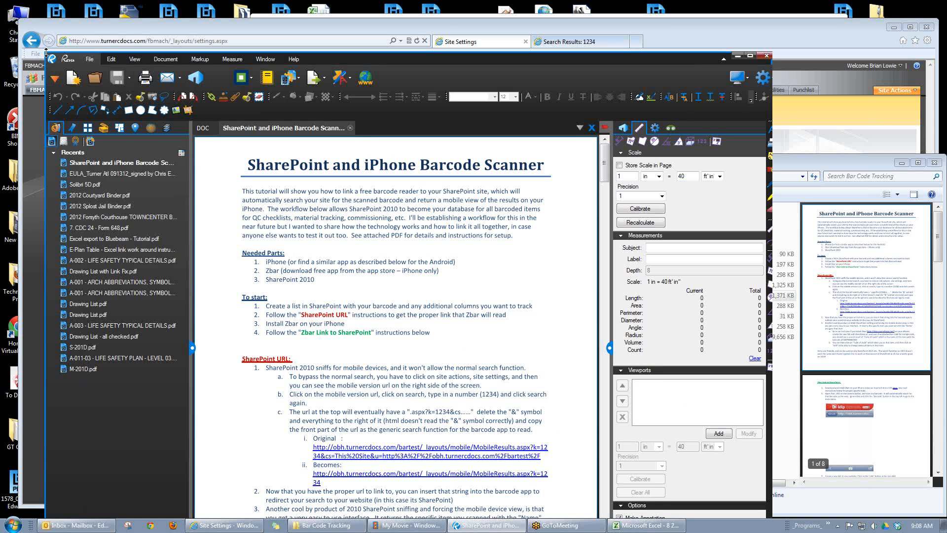
{"action": "left_click_drag", "start_coordinate": [46, 52], "coordinate": [209, 48]}
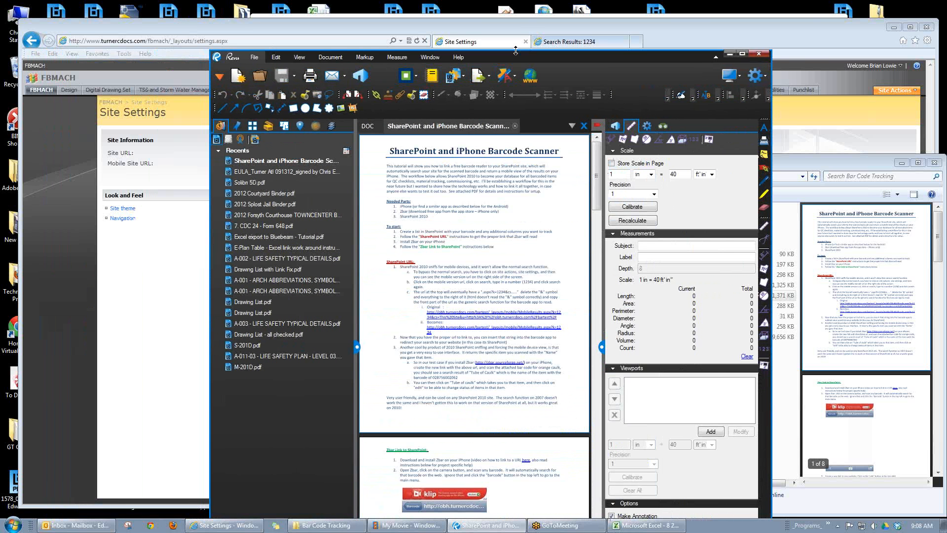
{"action": "left_click_drag", "start_coordinate": [683, 54], "coordinate": [702, 6]}
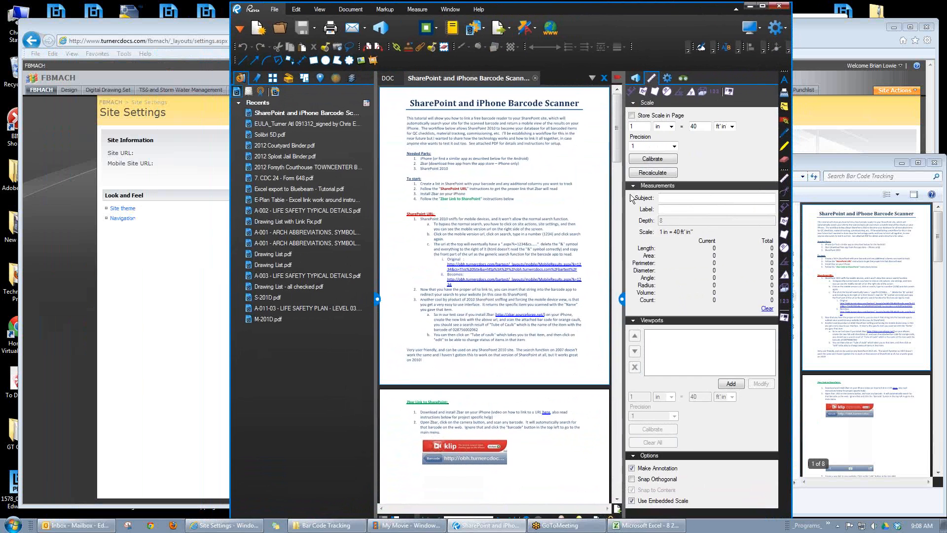
{"action": "left_click", "coordinate": [621, 298]}
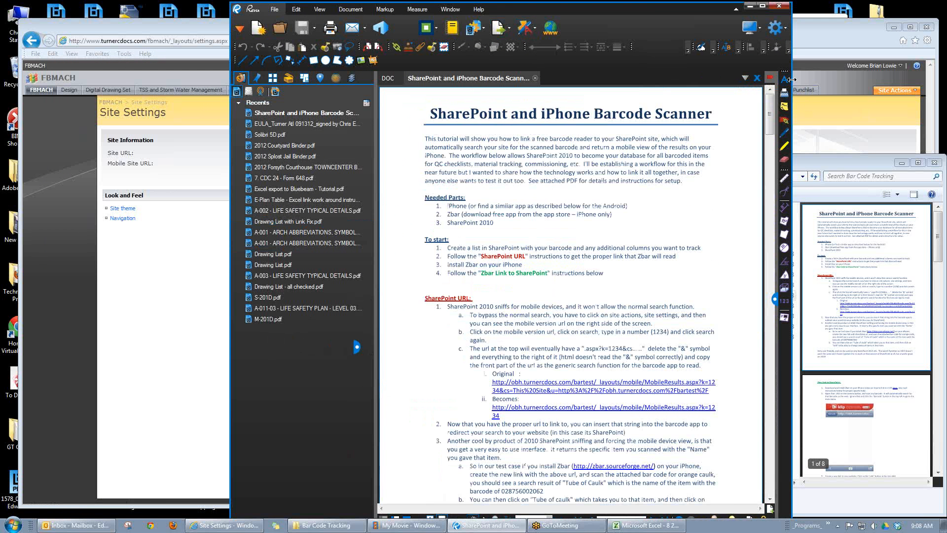
{"action": "left_click_drag", "start_coordinate": [791, 80], "coordinate": [873, 79]}
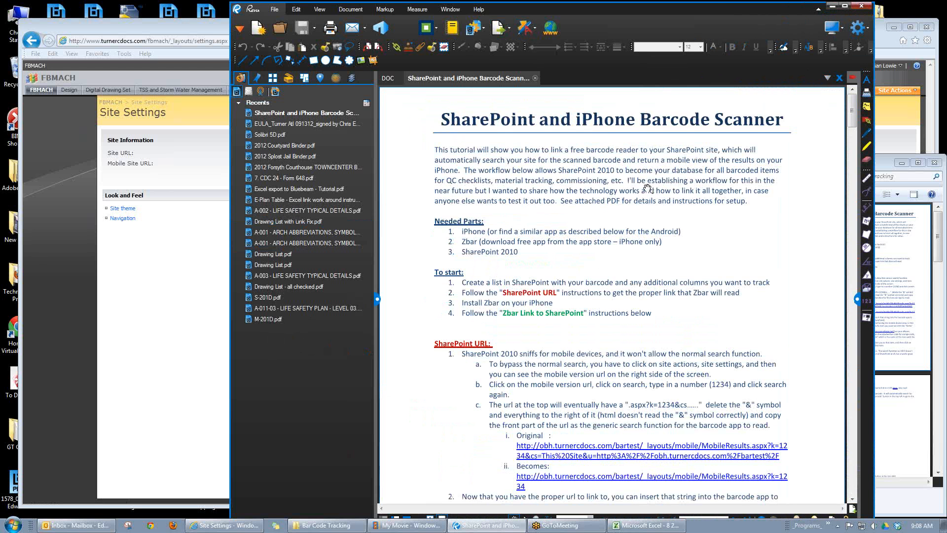
Step: Review the tutorial's SharePoint URL and Zbar Link to SharePoint instructions, then display the DOC PDF of door QR code labels
{"action": "scroll", "coordinate": [690, 261], "scroll_direction": "down", "scroll_amount": 2}
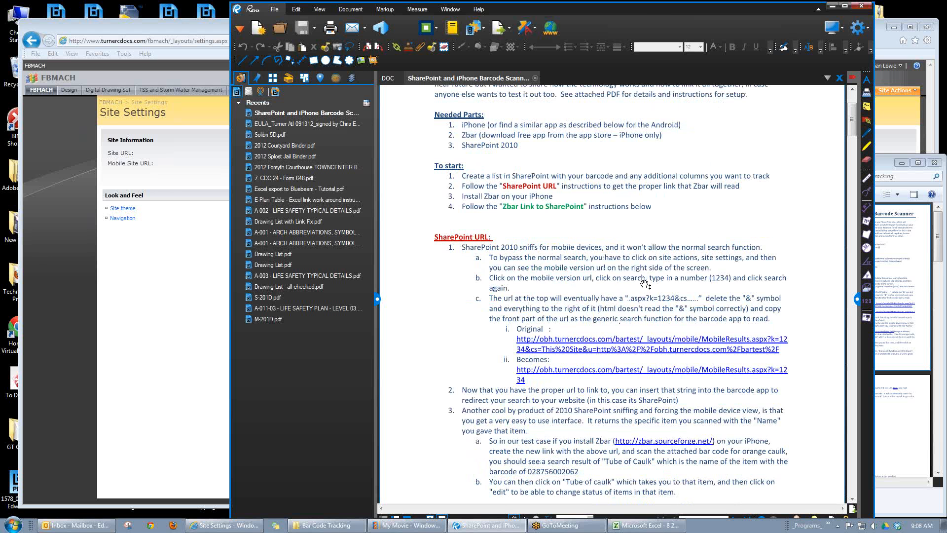
{"action": "scroll", "coordinate": [646, 285], "scroll_direction": "down", "scroll_amount": 2}
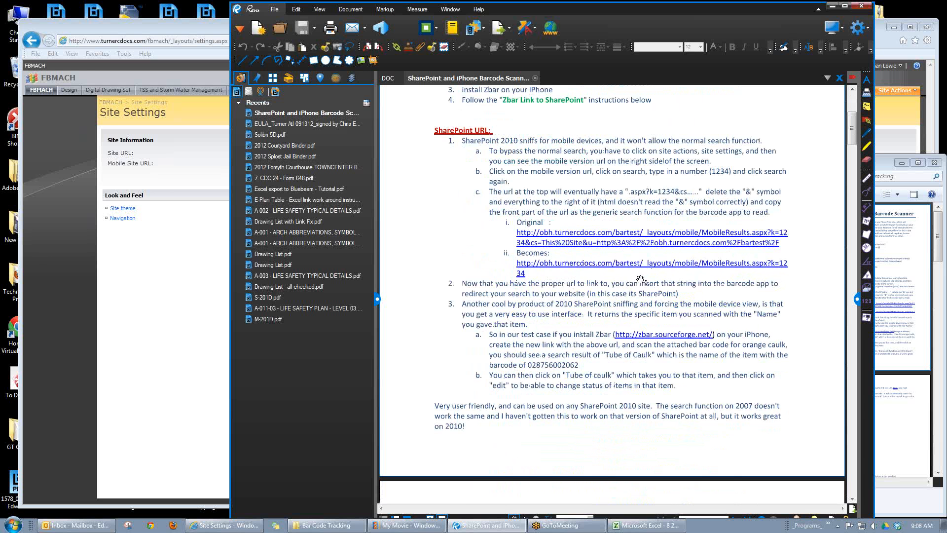
{"action": "scroll", "coordinate": [640, 279], "scroll_direction": "down", "scroll_amount": 1}
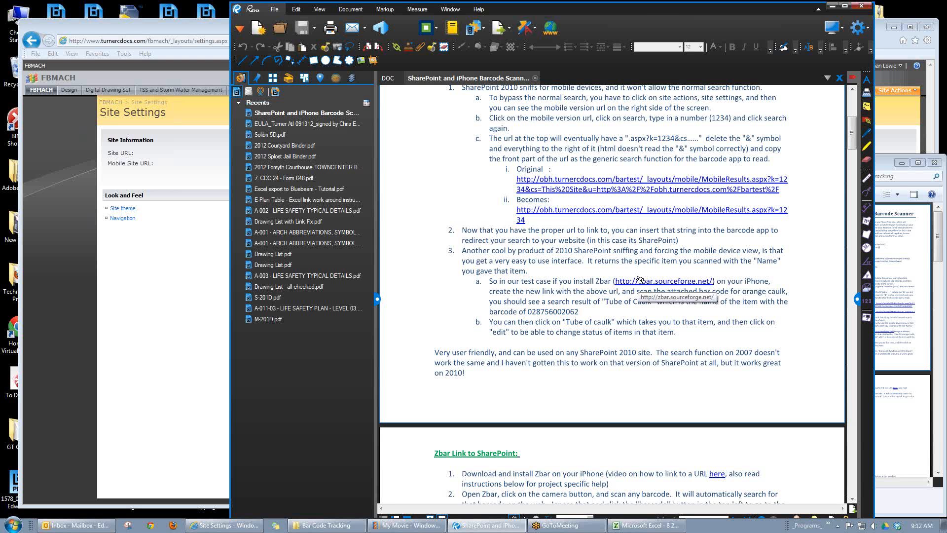
{"action": "scroll", "coordinate": [639, 279], "scroll_direction": "down", "scroll_amount": 6}
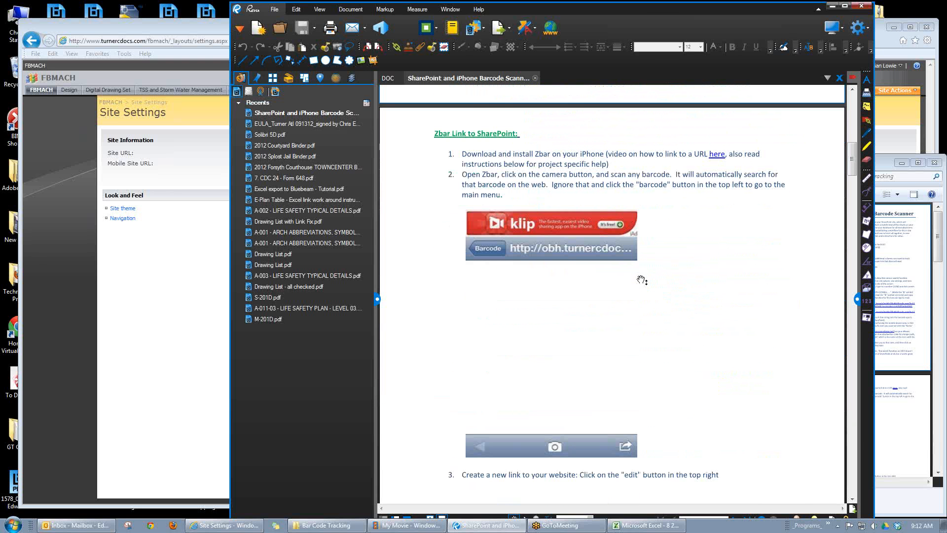
{"action": "scroll", "coordinate": [645, 279], "scroll_direction": "down", "scroll_amount": 1}
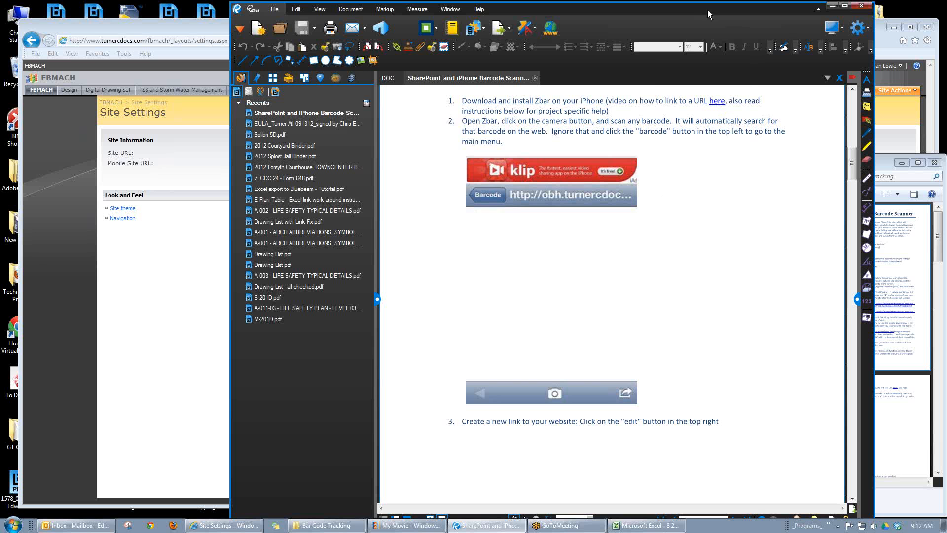
{"action": "left_click", "coordinate": [389, 77]}
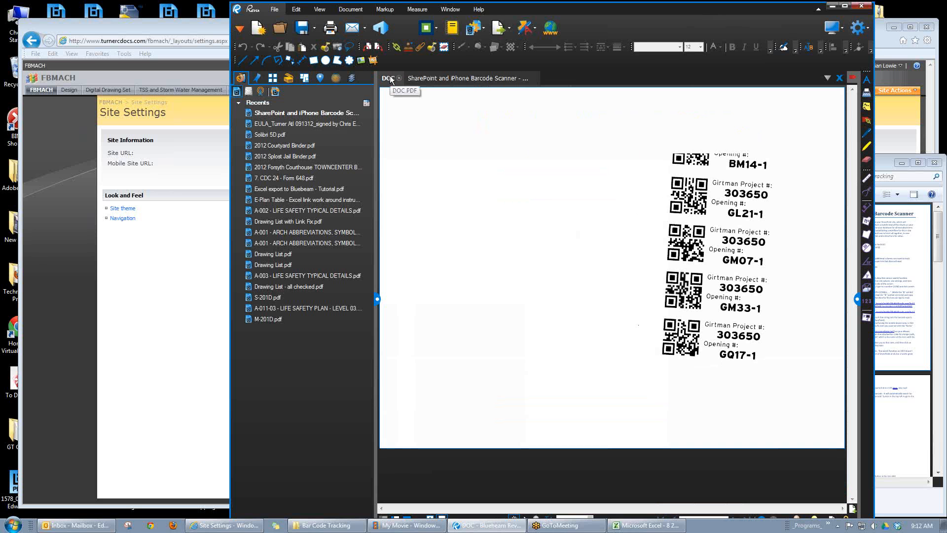
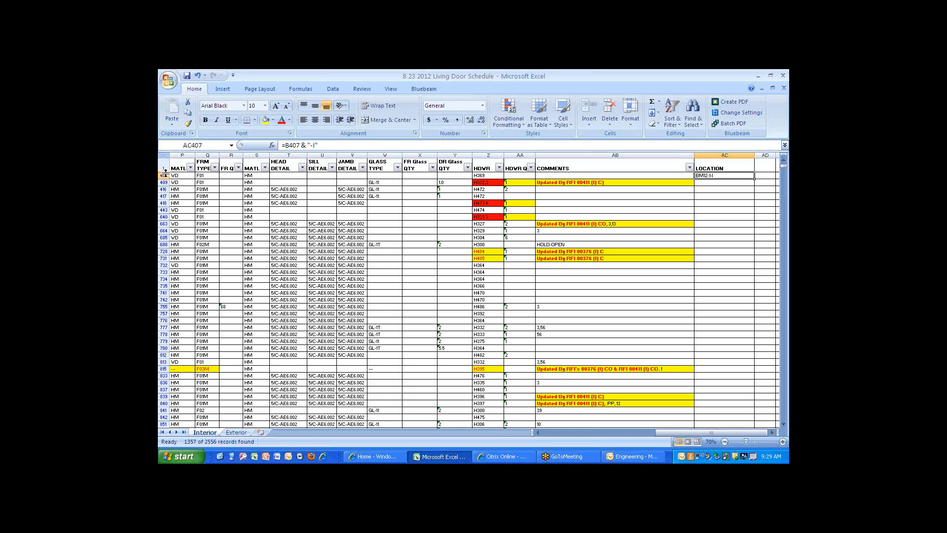
Step: Switch to the 8 23 2012 Living Door Schedule in Excel and examine the LOCATION formula in AC407 and the door number cell it references
{"action": "left_click_drag", "start_coordinate": [165, 173], "coordinate": [166, 173]}
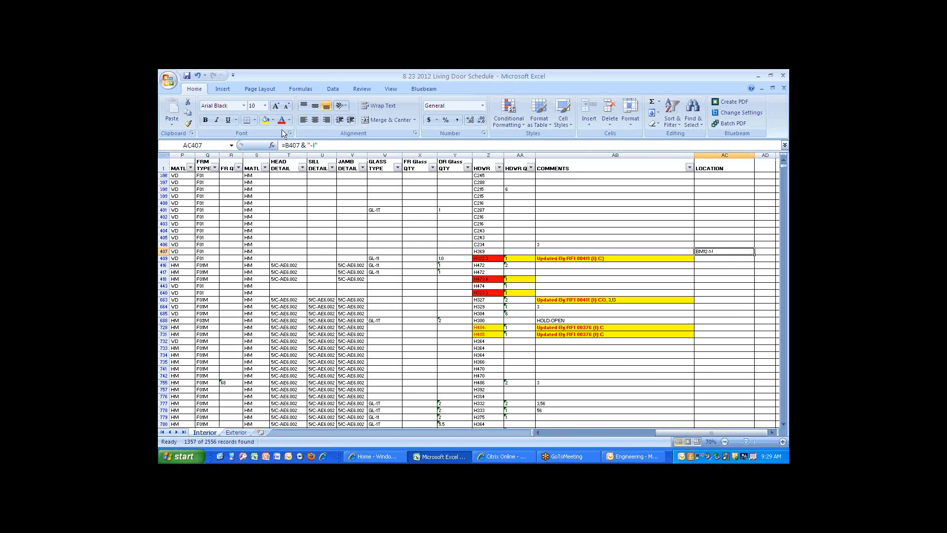
{"action": "left_click", "coordinate": [289, 145]}
{"action": "left_click_drag", "start_coordinate": [318, 144], "coordinate": [256, 159]}
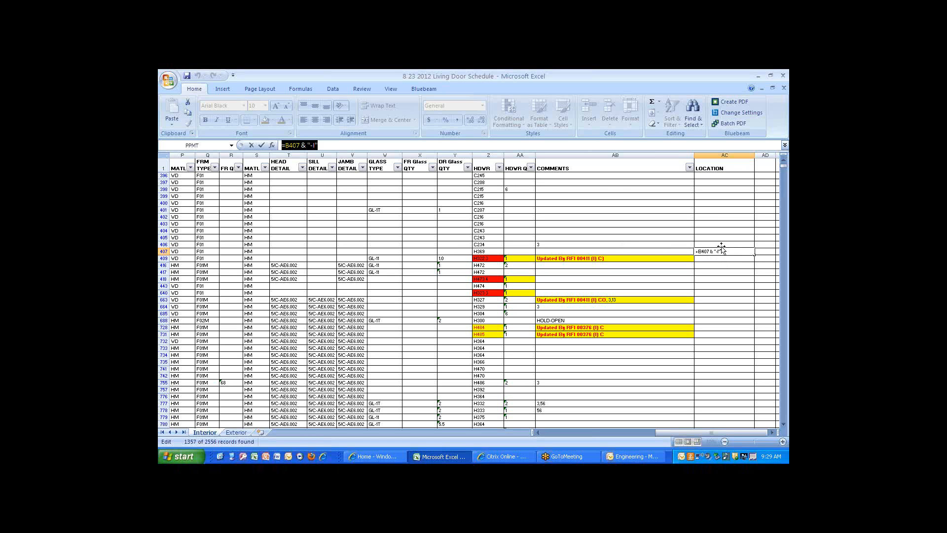
{"action": "left_click", "coordinate": [325, 147]}
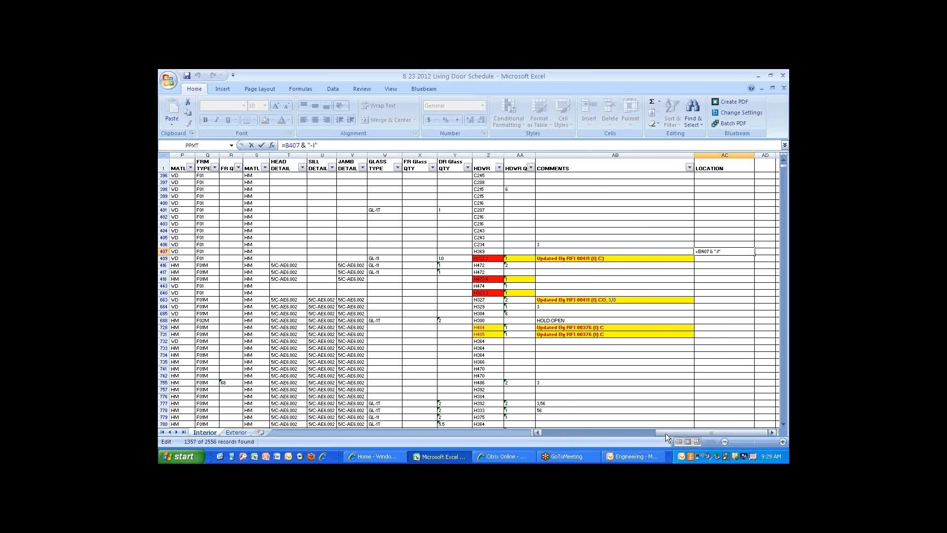
{"action": "left_click_drag", "start_coordinate": [666, 432], "coordinate": [660, 432]}
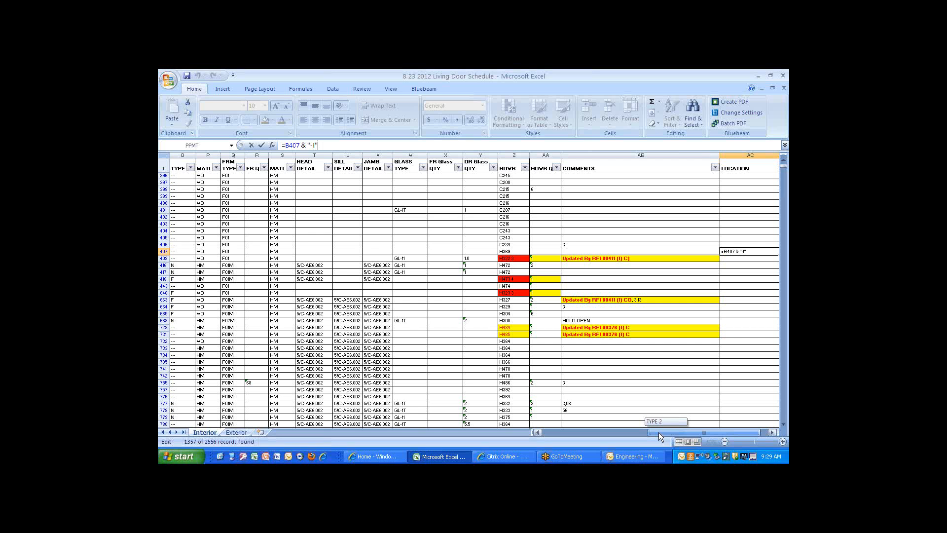
{"action": "left_click_drag", "start_coordinate": [655, 431], "coordinate": [532, 428]}
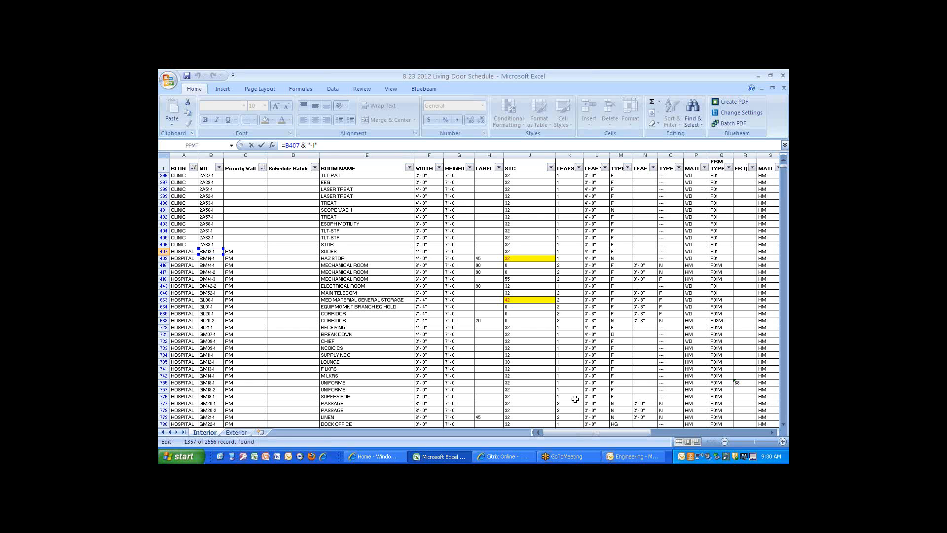
{"action": "left_click_drag", "start_coordinate": [585, 431], "coordinate": [586, 431]}
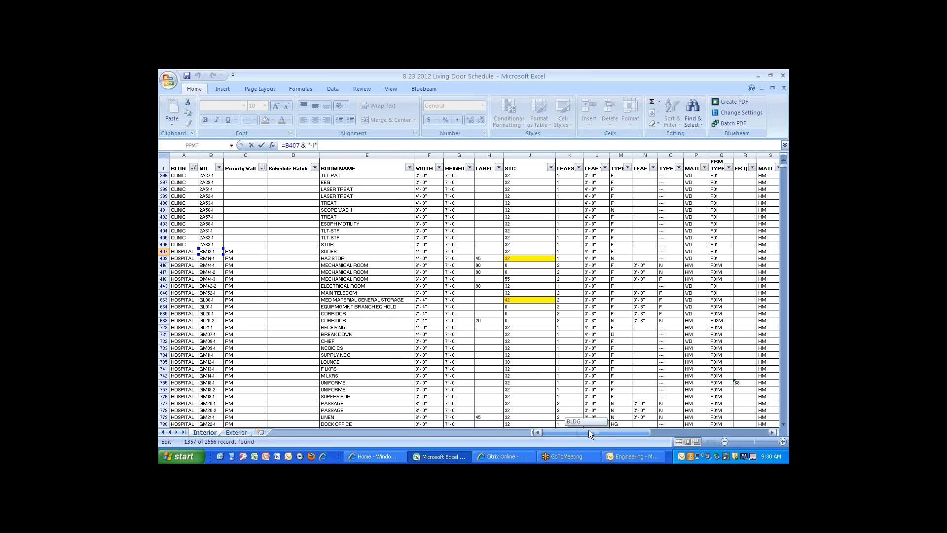
{"action": "left_click_drag", "start_coordinate": [590, 429], "coordinate": [715, 429]}
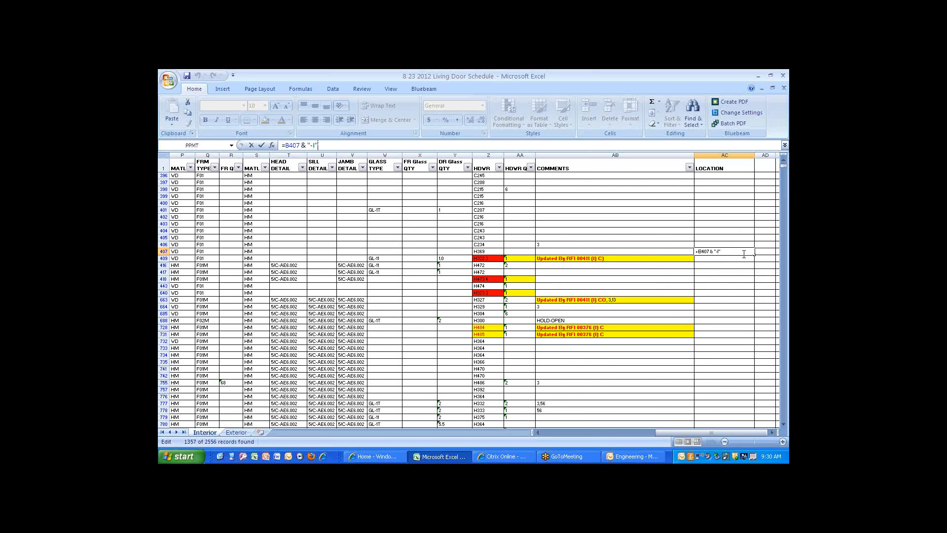
{"action": "key", "text": "Return"}
Step: Fill the LOCATION formula from cell AC407 down the visible rows through row 685
{"action": "left_click", "coordinate": [745, 253]}
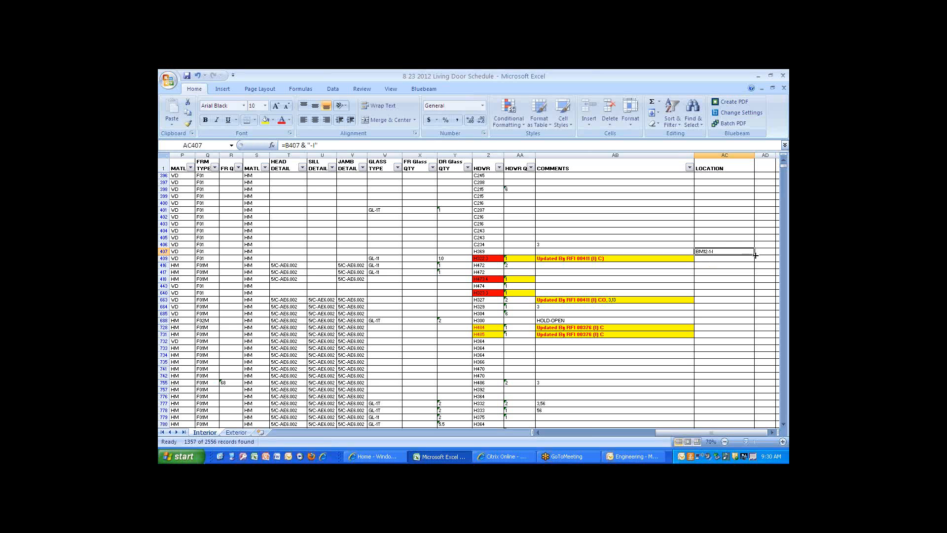
{"action": "left_click_drag", "start_coordinate": [755, 254], "coordinate": [754, 254]}
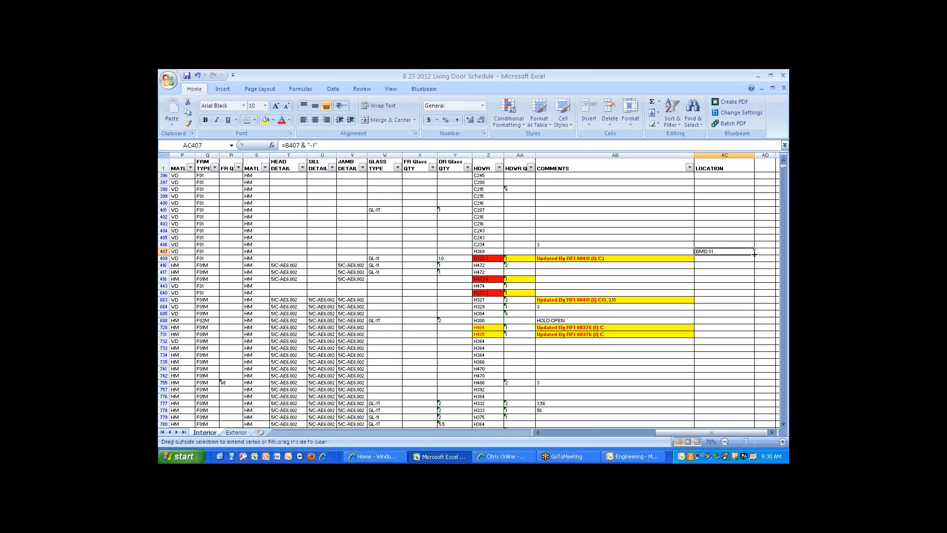
{"action": "left_click_drag", "start_coordinate": [754, 254], "coordinate": [749, 318]}
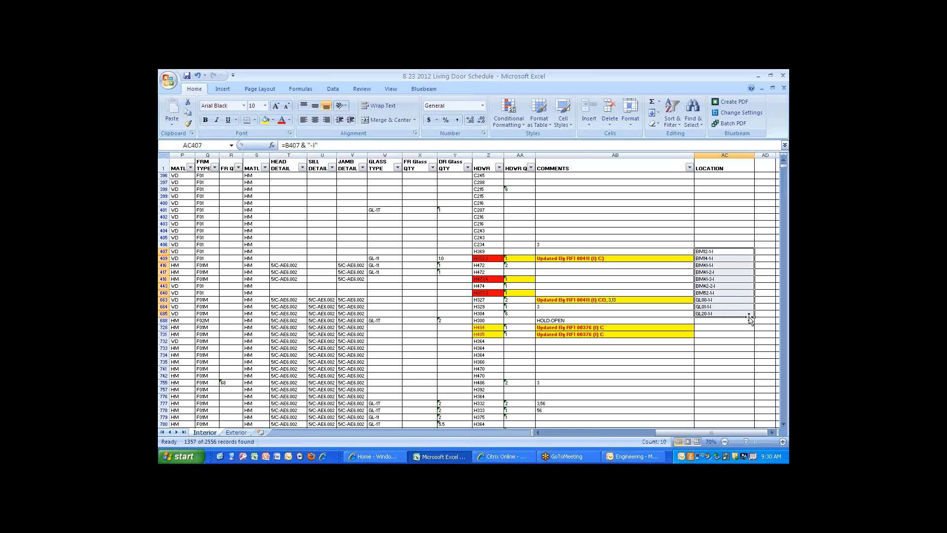